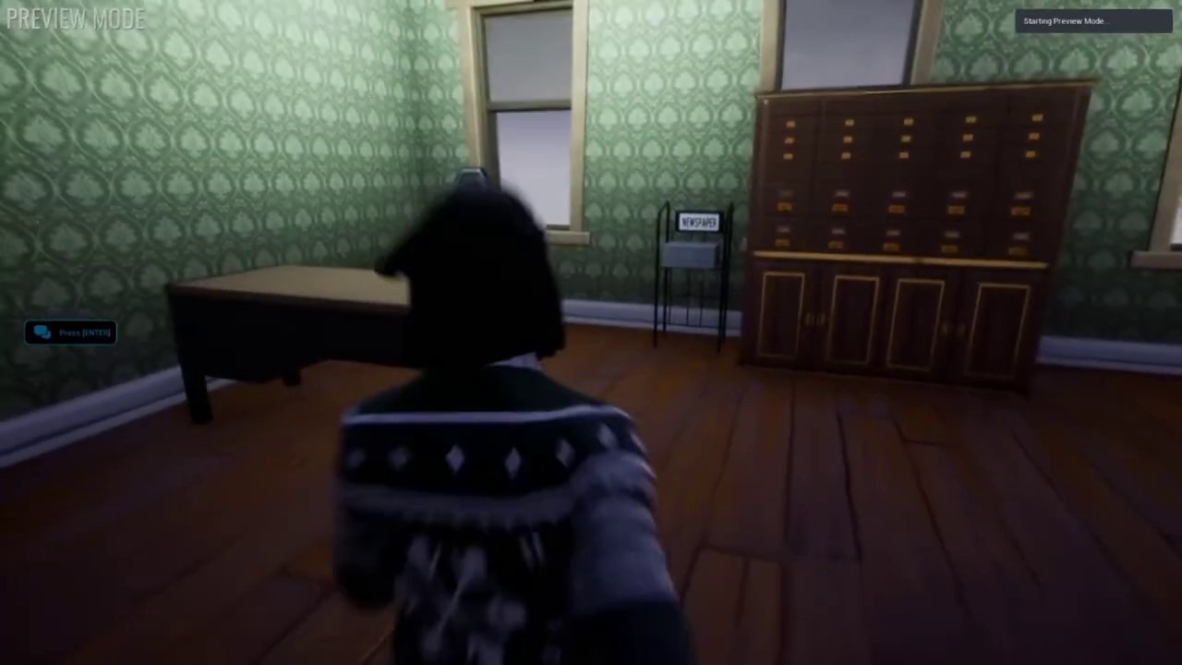
# Walk the character to the newspaper stand beside the filing cabinet and pick up a newspaper.
pyautogui.press('w')
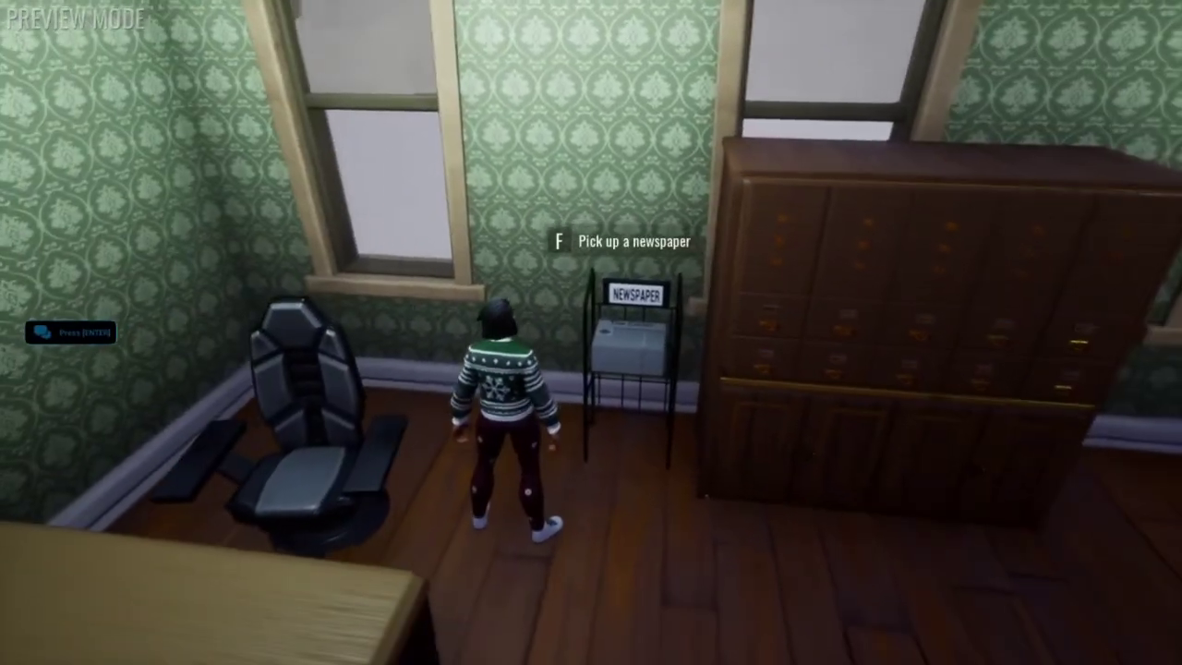
pyautogui.press('d')
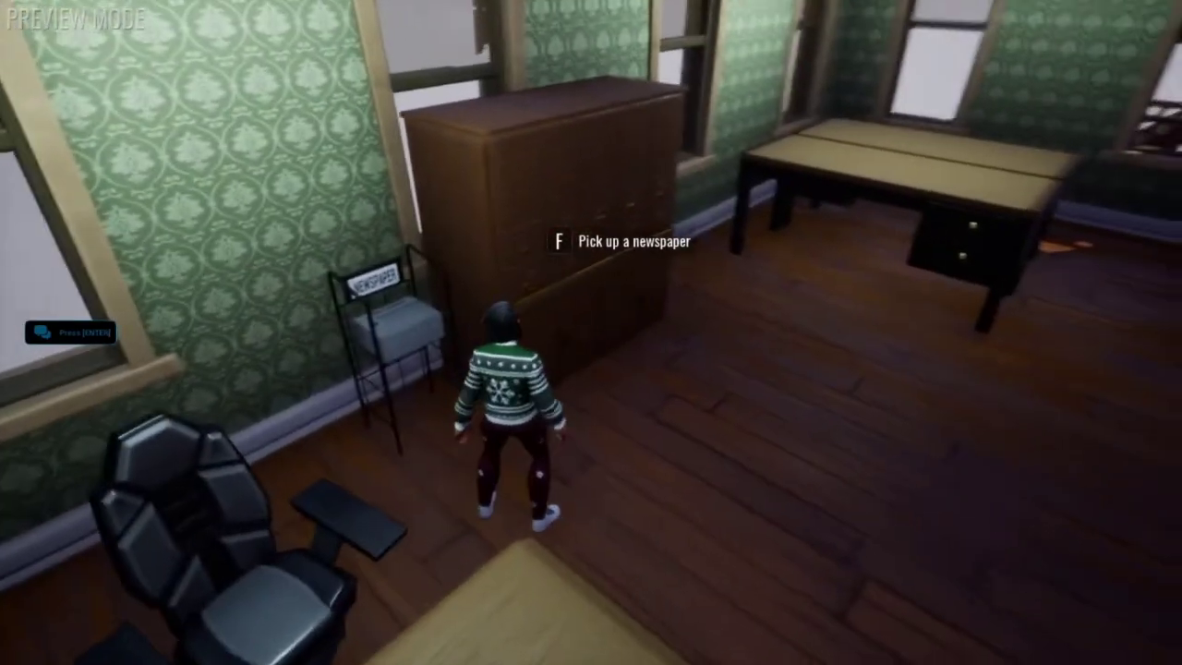
pyautogui.press('a')
pyautogui.press('d')
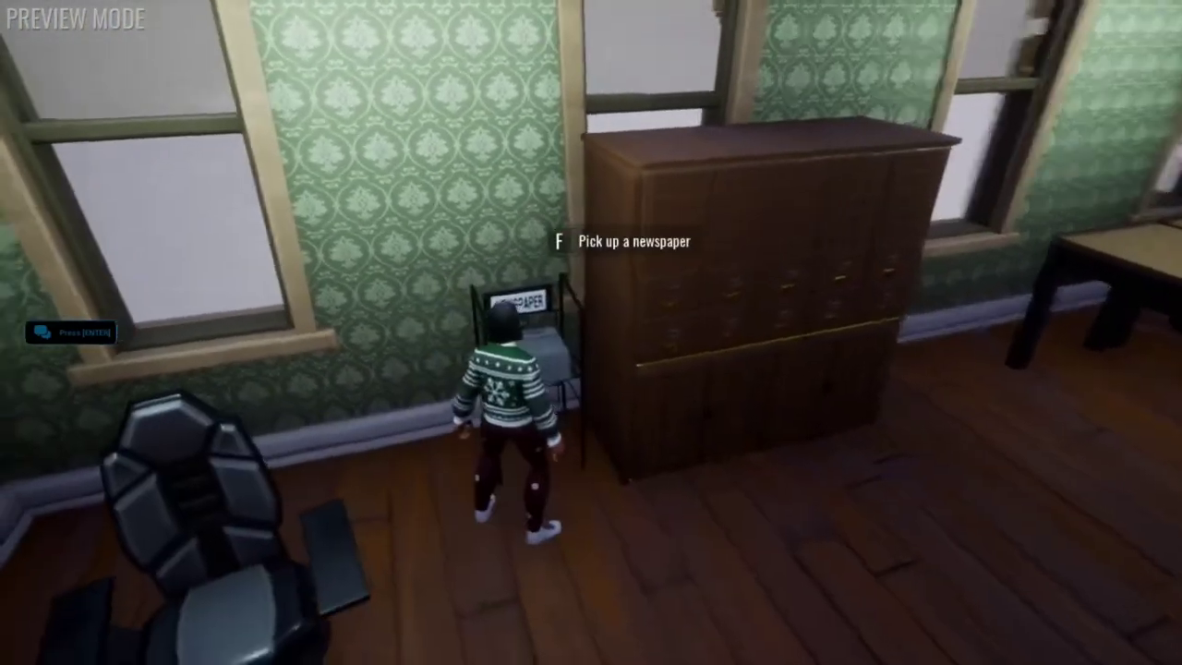
pyautogui.press('s')
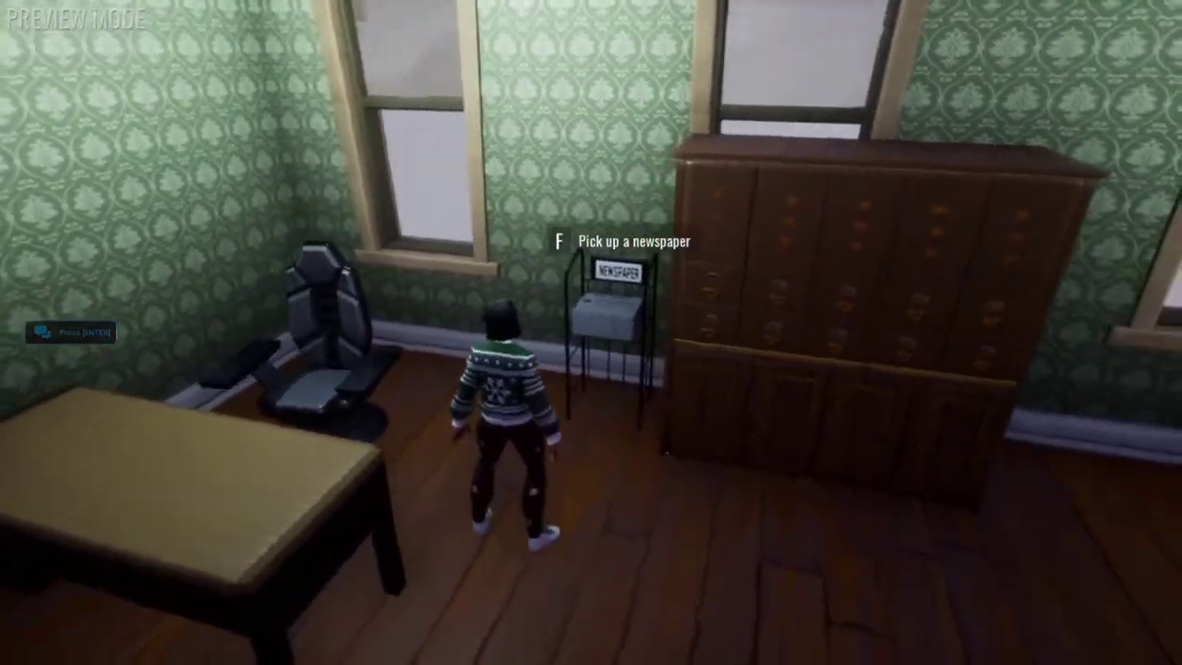
pyautogui.press('w')
pyautogui.press('s')
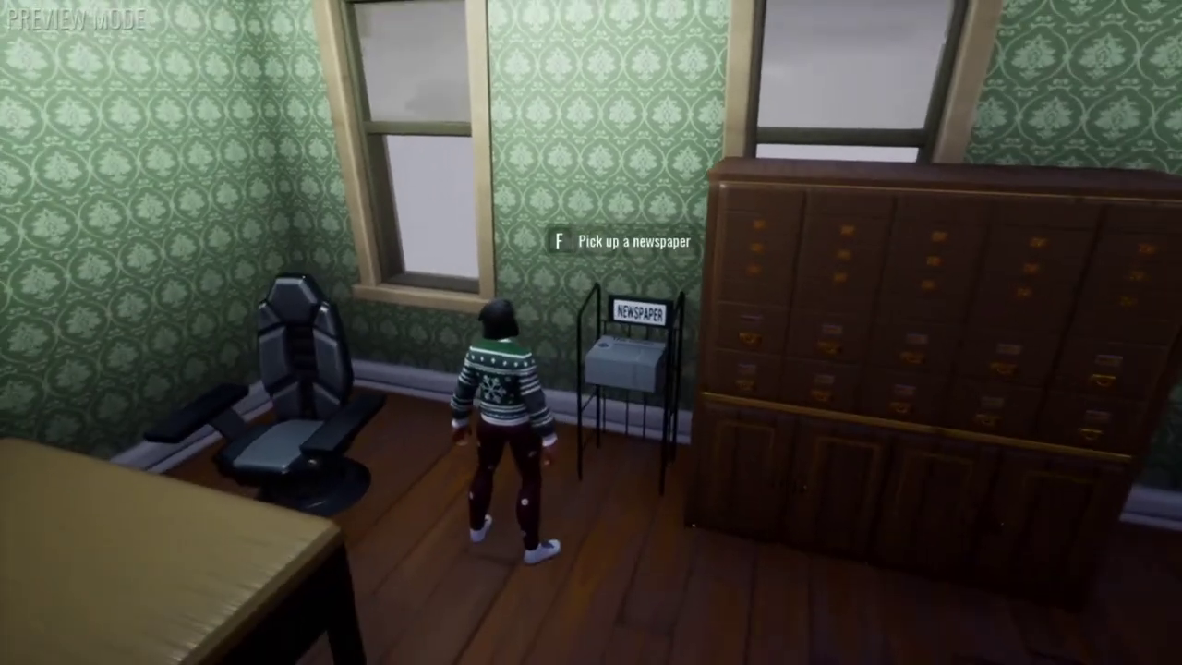
pyautogui.press('d')
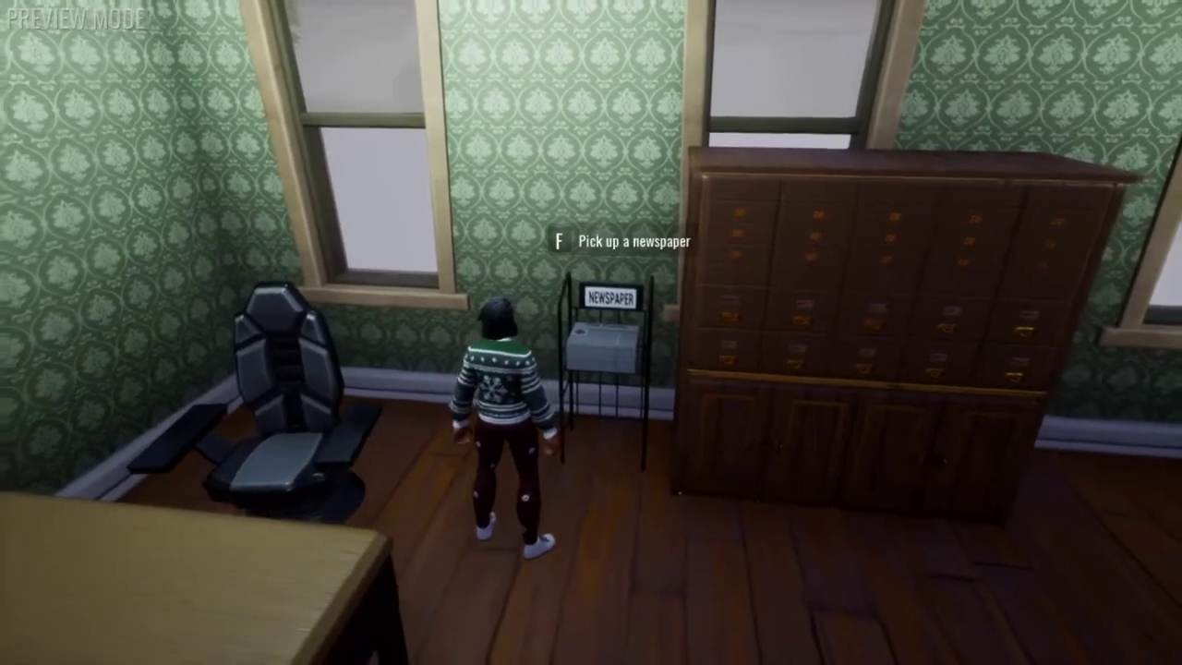
pyautogui.press('s')
pyautogui.press('w')
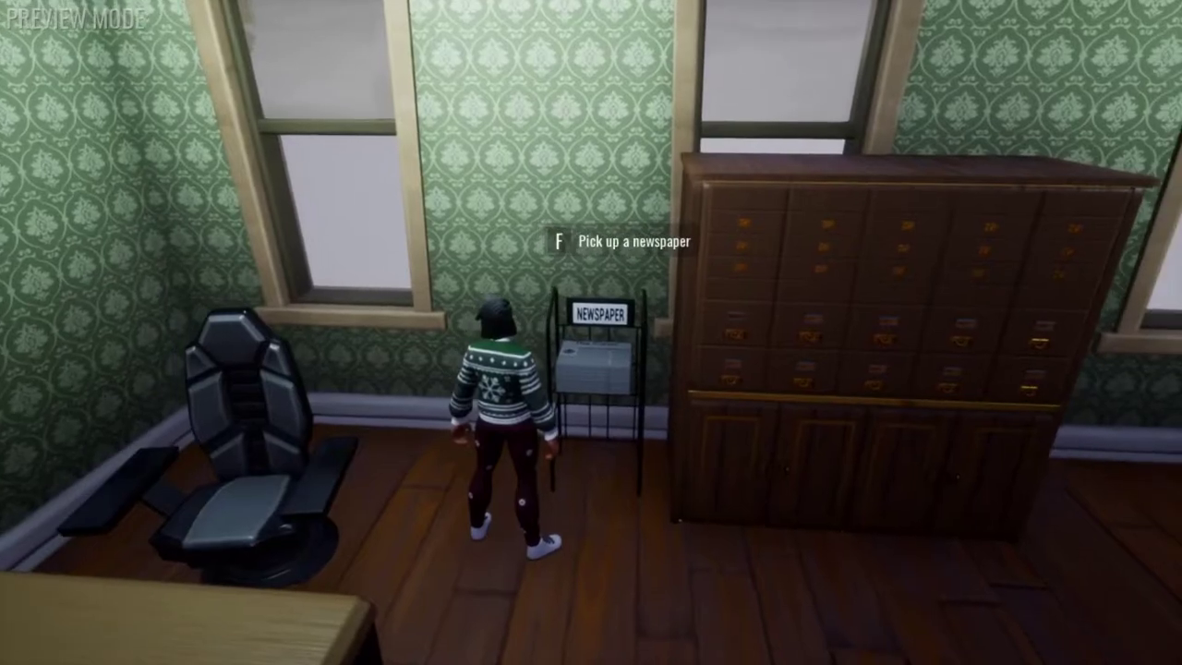
pyautogui.press('f')
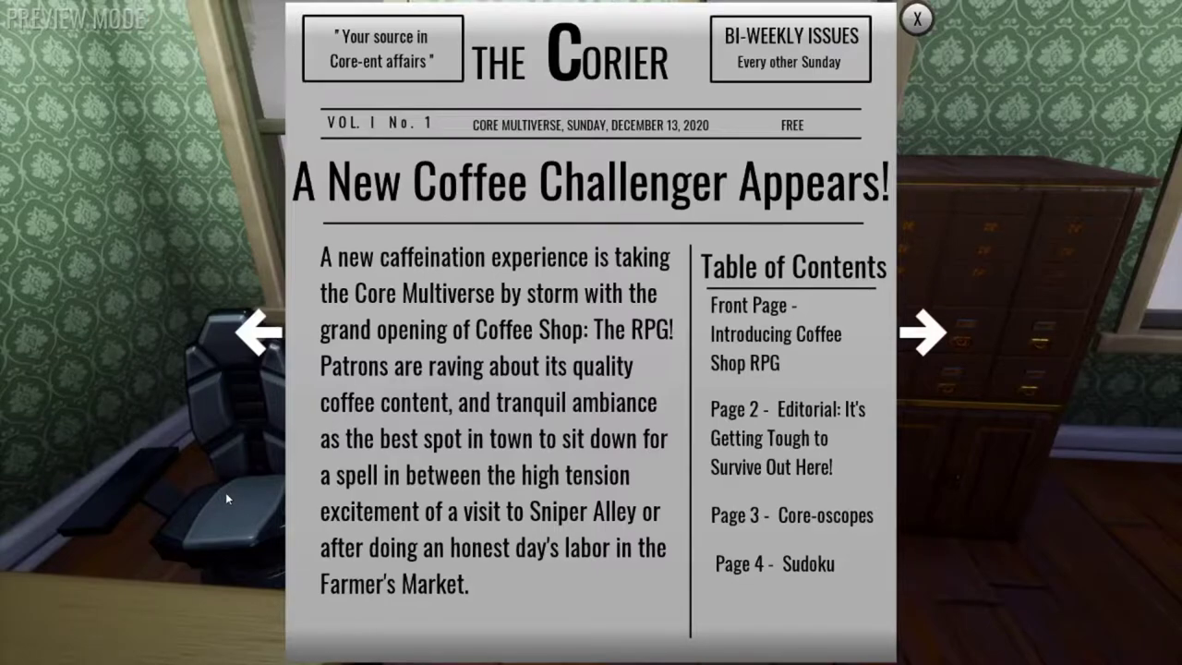
# Leaf back and forth between the newspaper's editorial page and its Core-oscopes page.
pyautogui.click(929, 344)
pyautogui.click(930, 342)
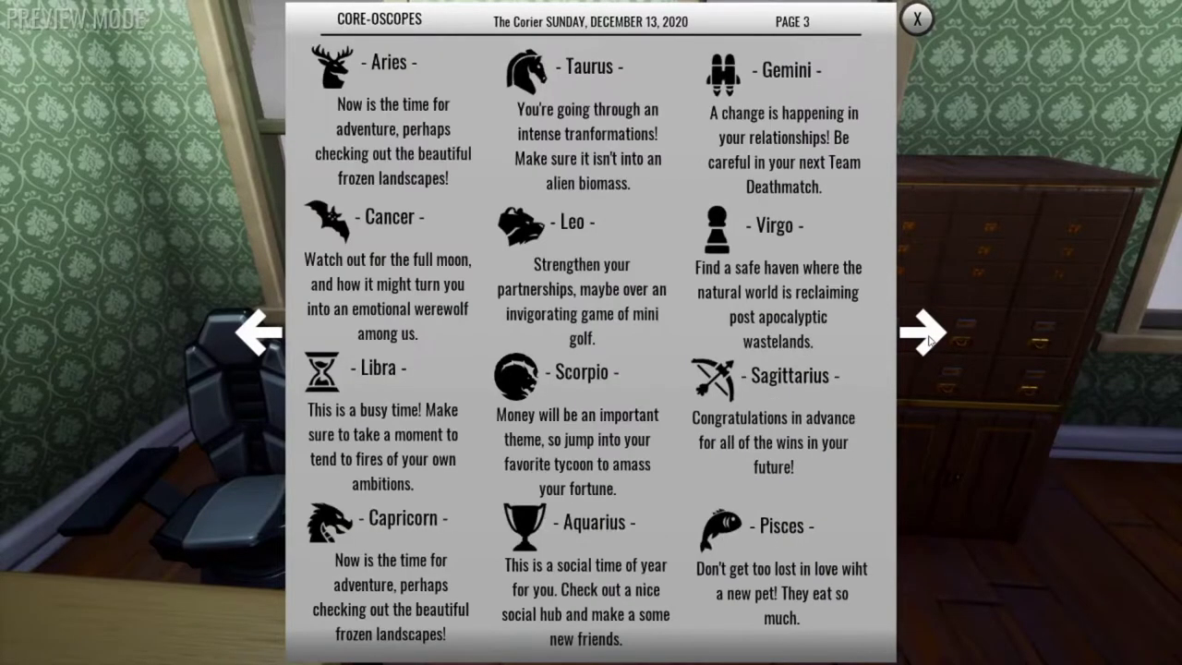
pyautogui.click(249, 347)
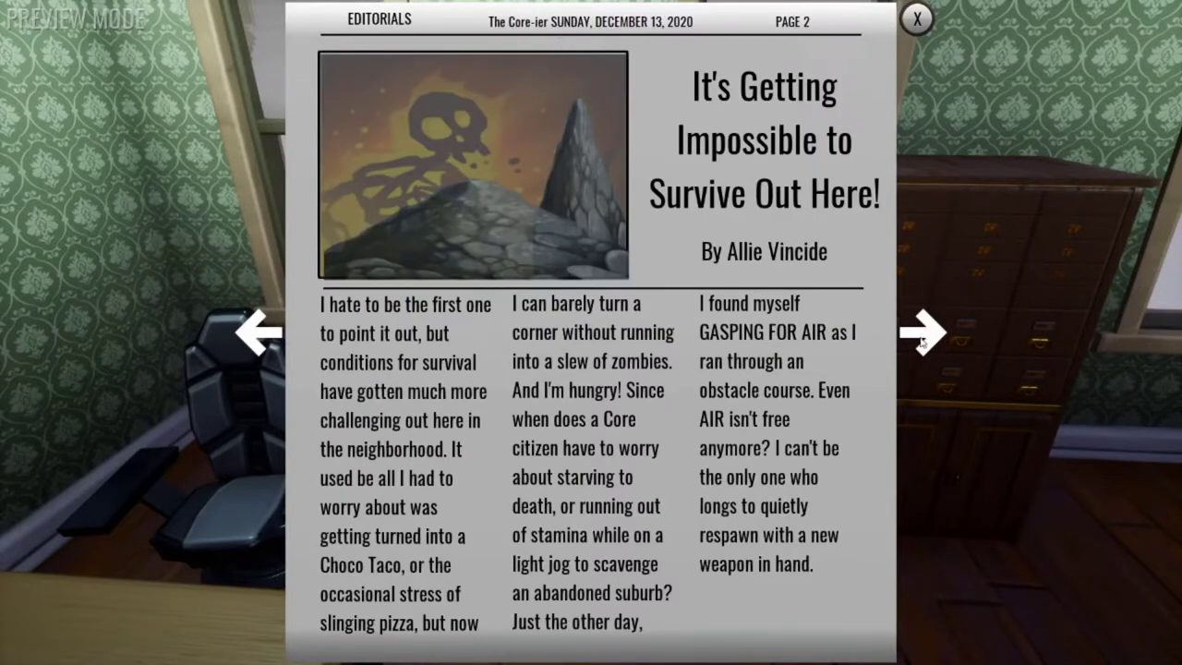
pyautogui.click(926, 342)
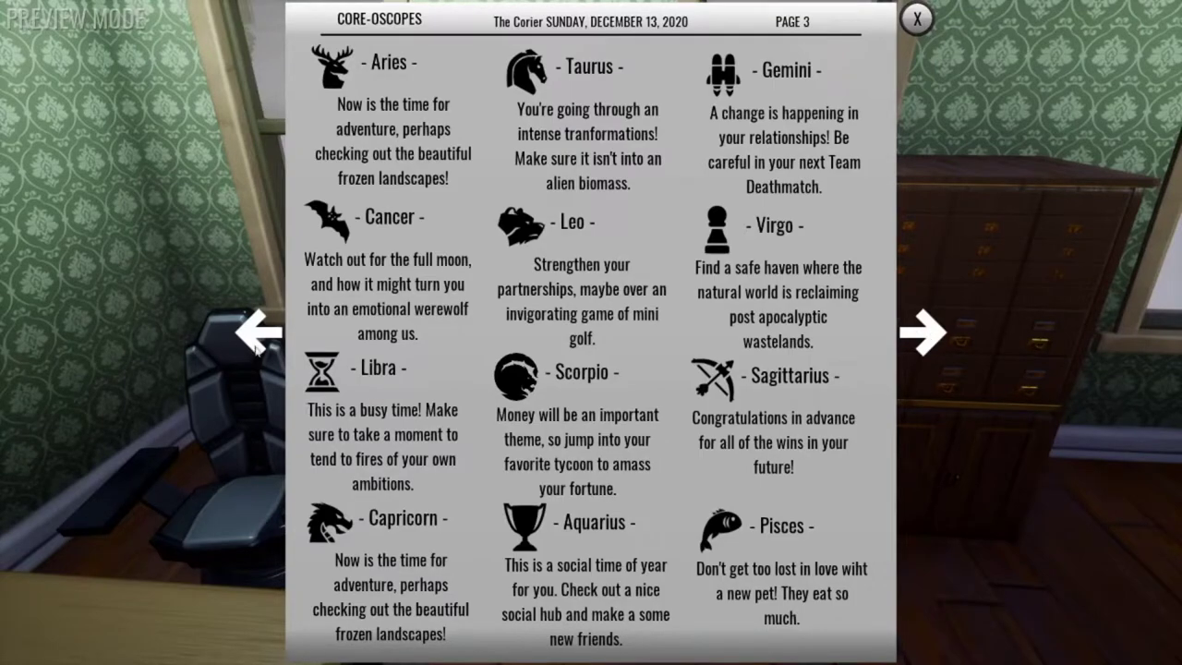
pyautogui.doubleClick(257, 351)
pyautogui.click(924, 340)
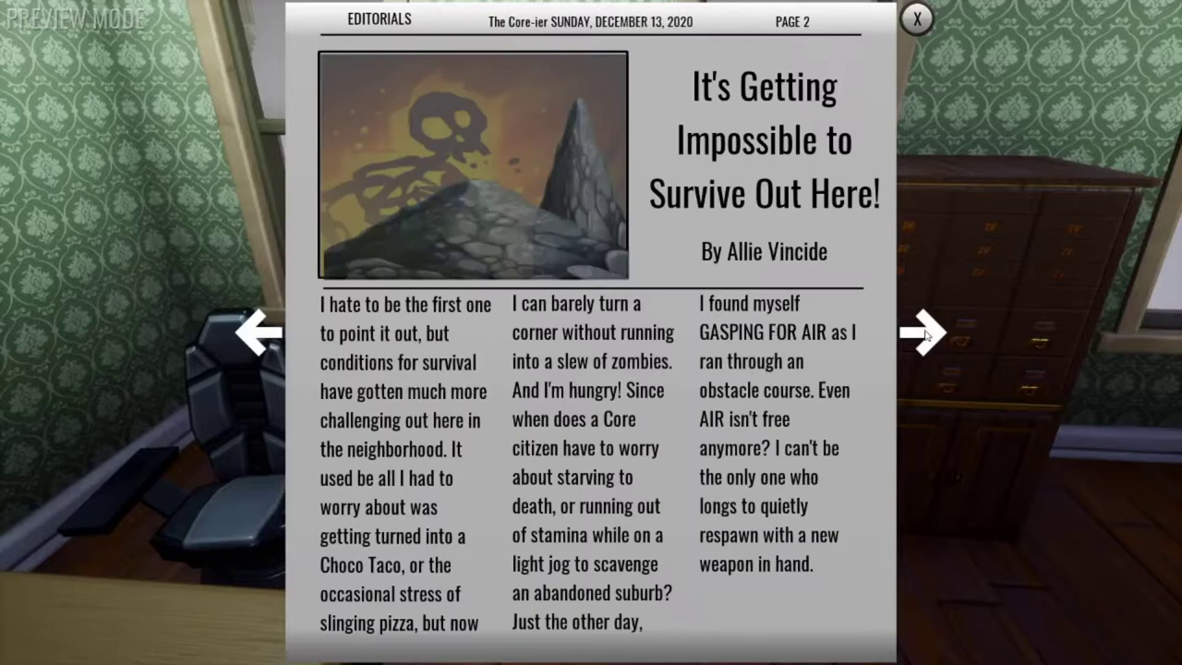
# Turn to the sudoku on page 4, enter 4 in the second row, third column, and close the newspaper.
pyautogui.click(923, 340)
pyautogui.click(923, 340)
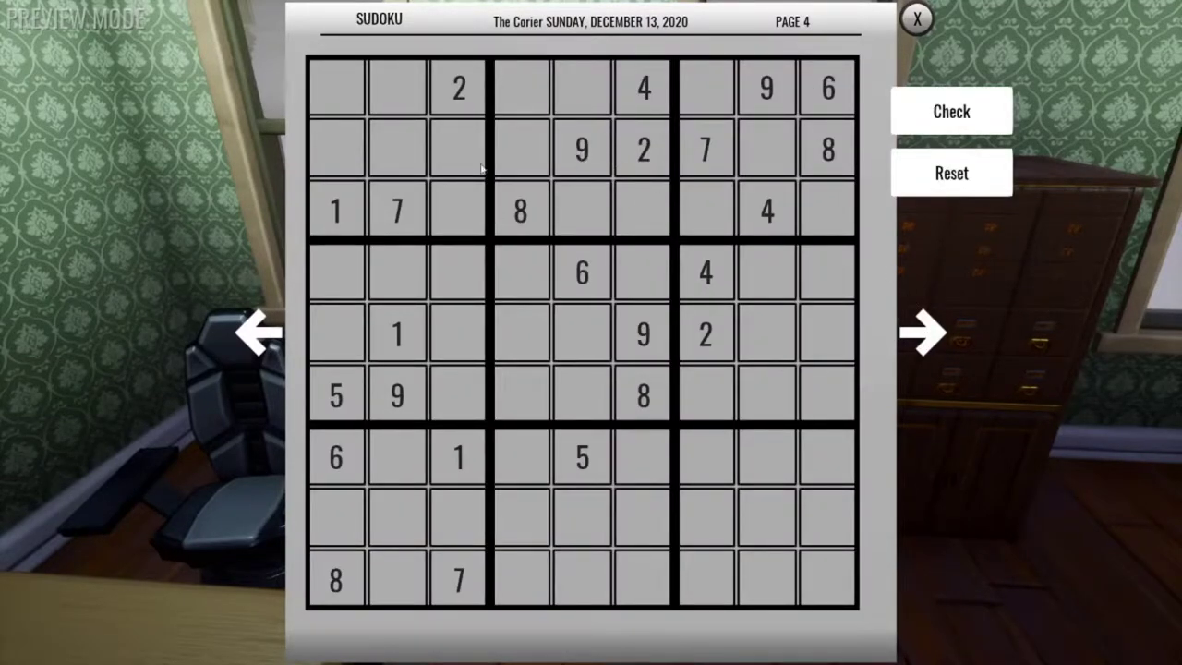
pyautogui.write('4')
pyautogui.click(917, 18)
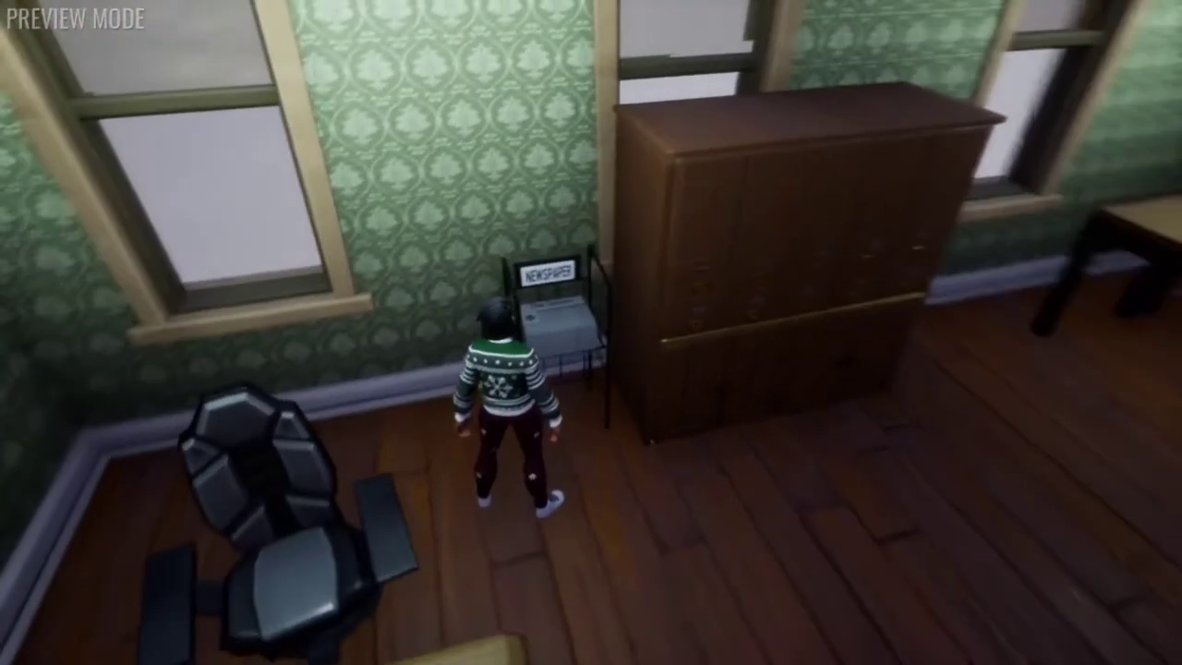
# Reopen the newspaper twice from the stand to check the sudoku entry, closing it each time, and leave preview mode.
pyautogui.press('s')
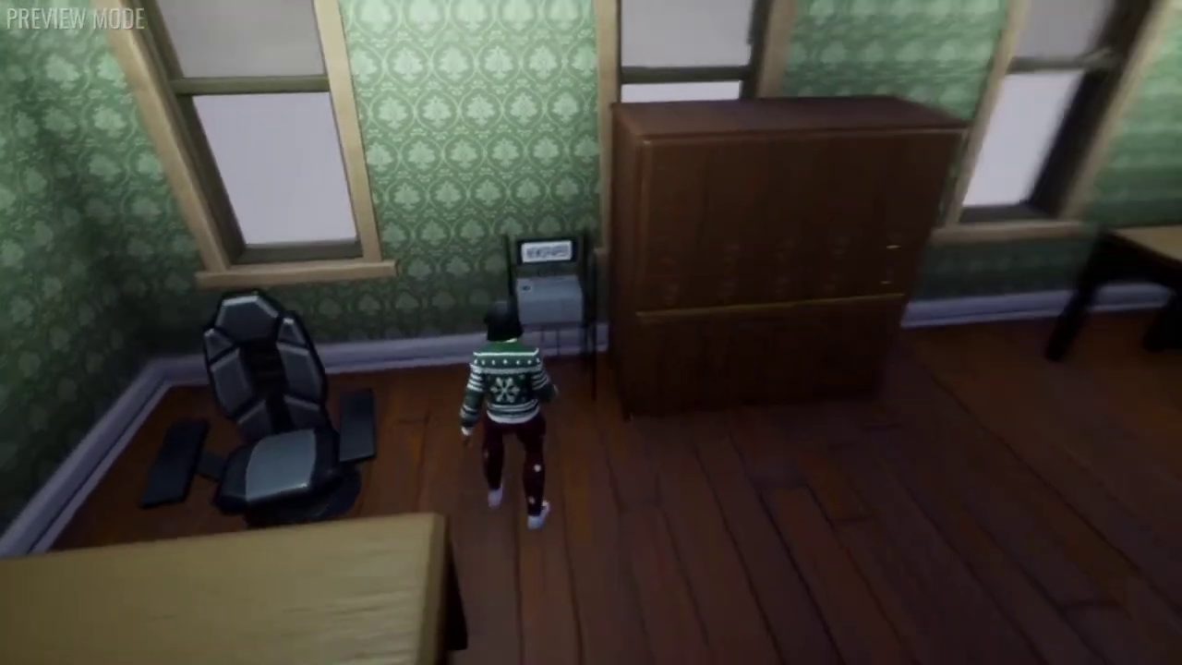
pyautogui.press('w')
pyautogui.press('f')
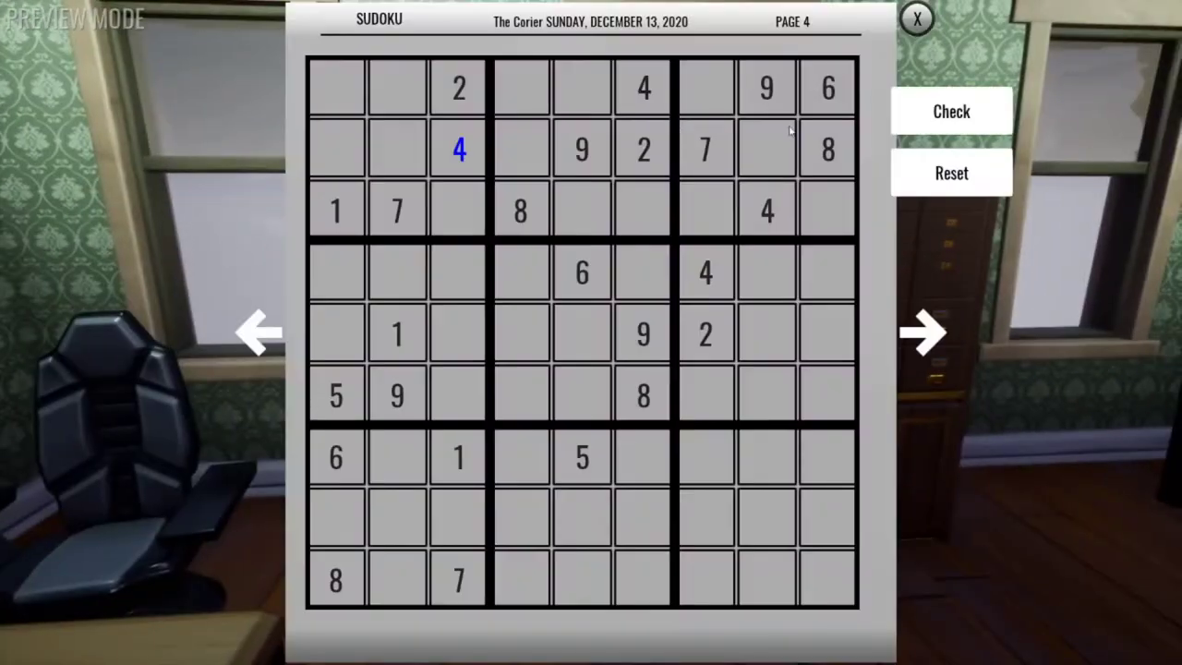
pyautogui.click(917, 18)
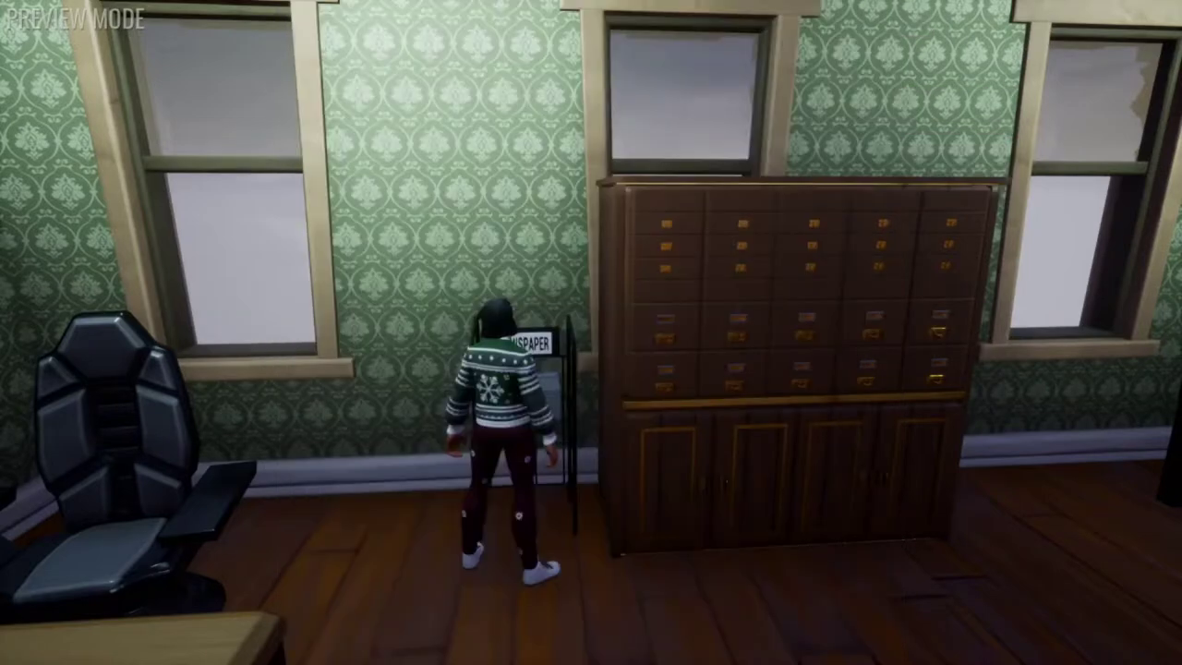
pyautogui.press('w')
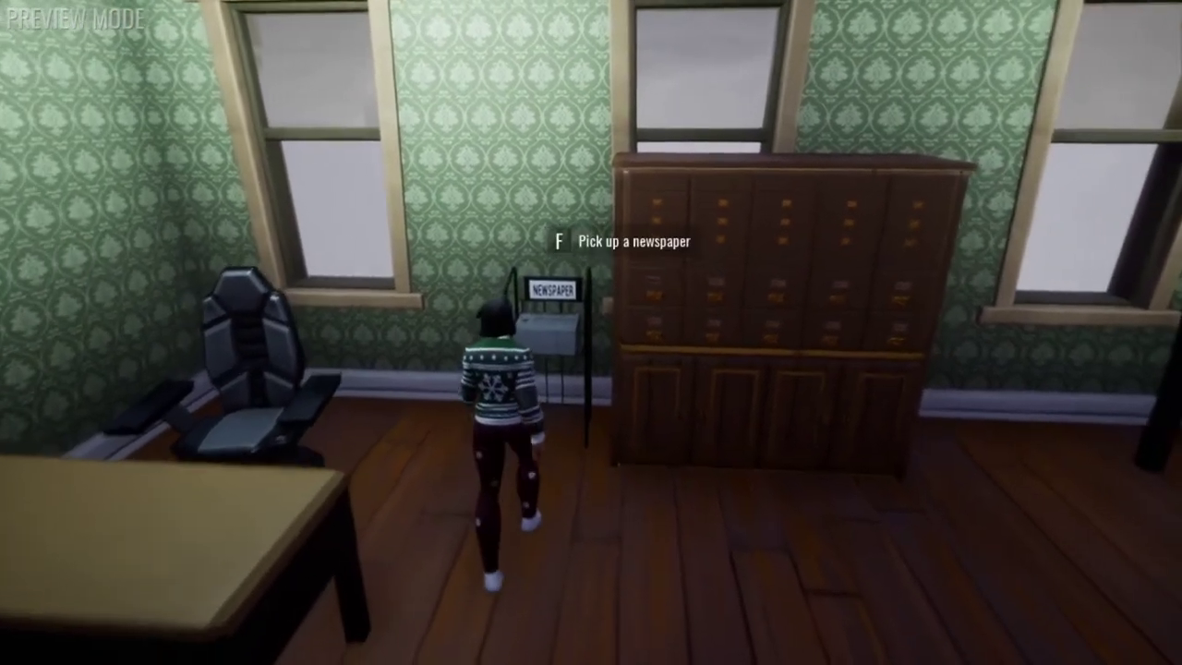
pyautogui.press('f')
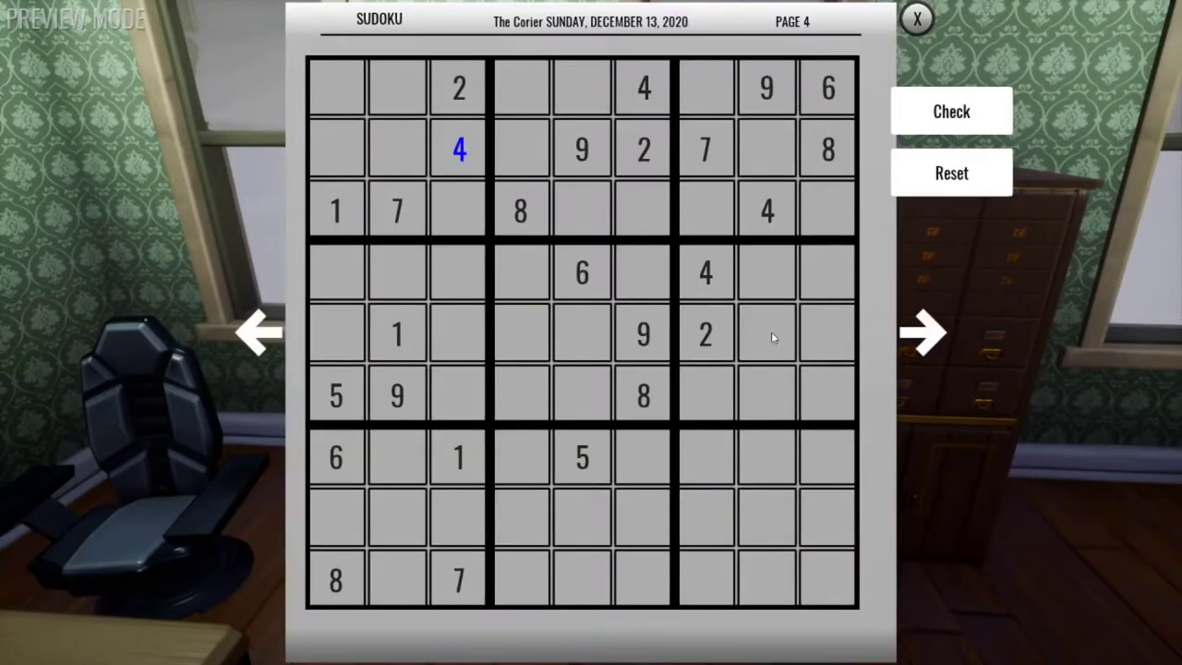
pyautogui.click(919, 18)
pyautogui.press('s')
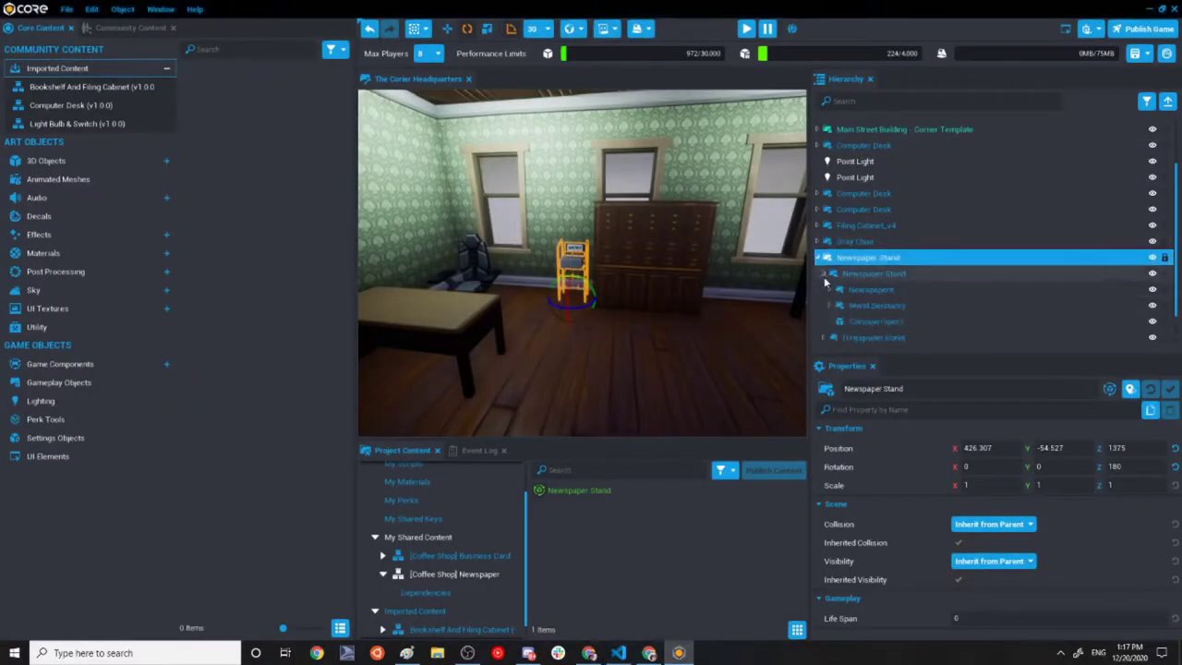
# Inspect the Newspapers, World Geometry and Collision Object parts inside the Newspaper Stand group.
pyautogui.click(824, 273)
pyautogui.click(876, 291)
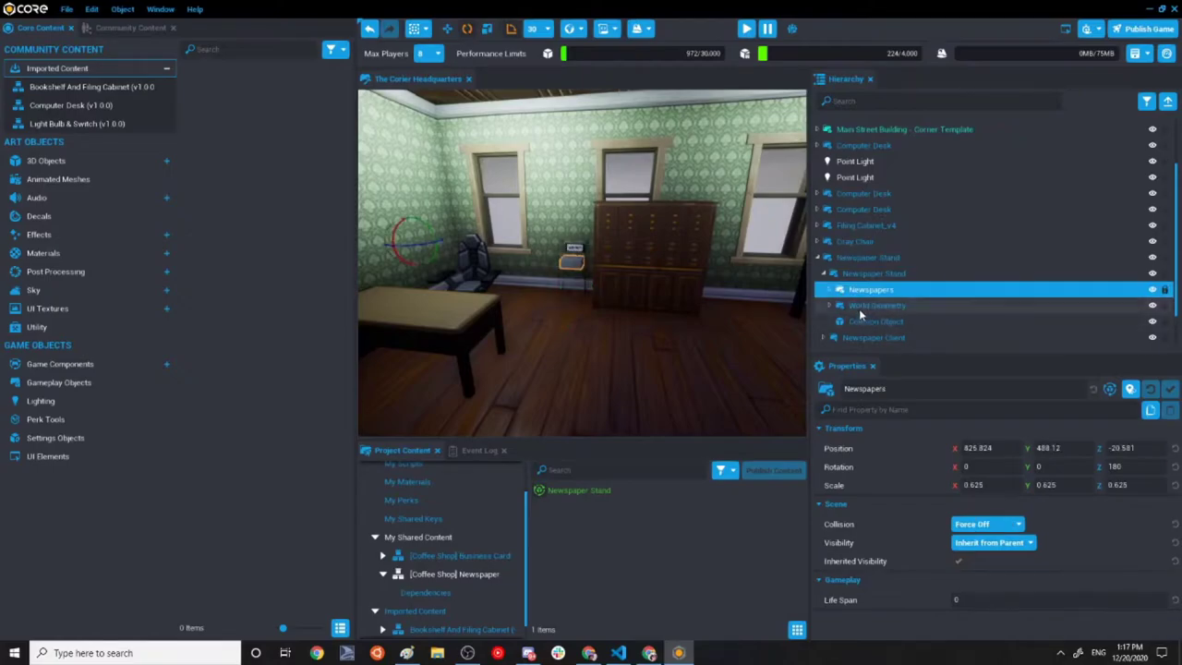
pyautogui.click(864, 305)
pyautogui.click(875, 322)
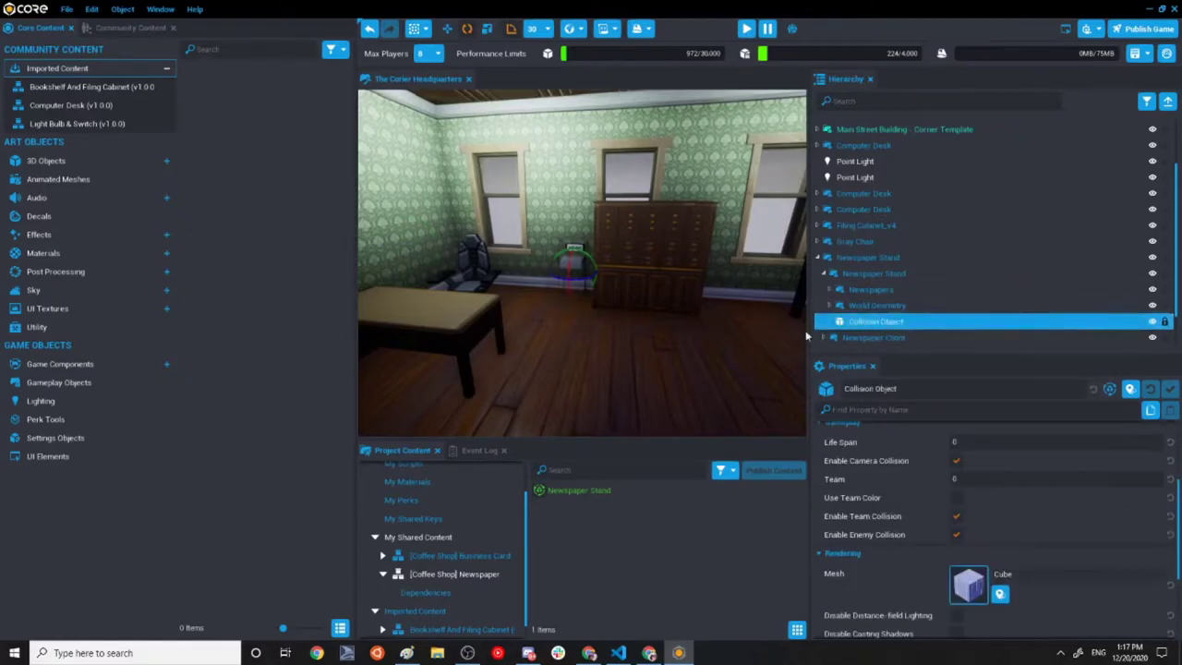
# Force the Collision Object's visibility on, focus on it in the scene, and undo the visibility change.
pyautogui.scroll(2, 1008, 512)
pyautogui.scroll(3, 1009, 513)
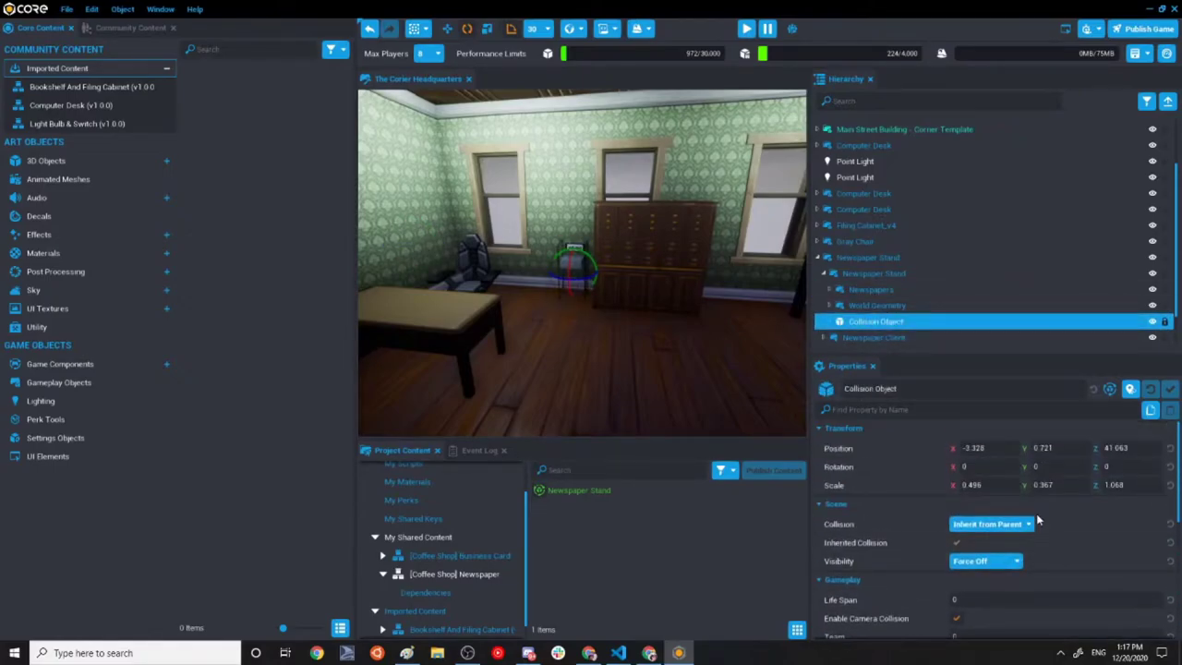
pyautogui.click(1014, 562)
pyautogui.click(996, 590)
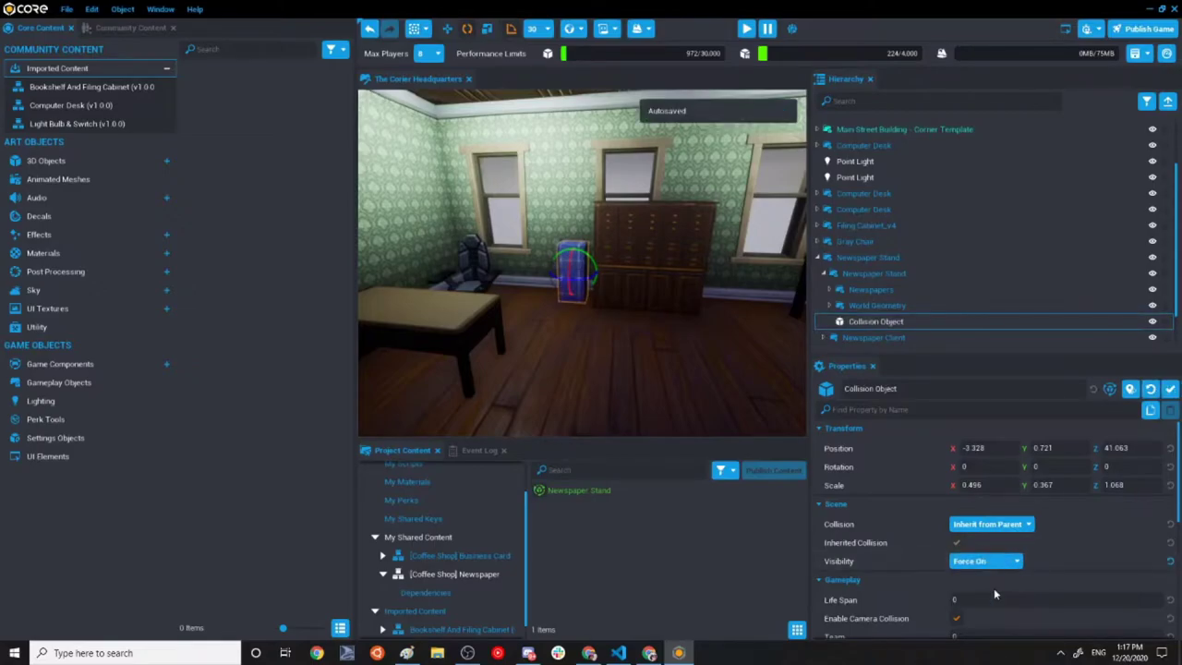
pyautogui.press('f')
pyautogui.scroll(4, 618, 267)
pyautogui.moveTo(641, 283); pyautogui.dragTo(675, 296, button='middle')
pyautogui.hotkey('ctrl', 'z')
# Examine the newspaper stand model up close in the scene from different angles.
pyautogui.scroll(-4, 705, 308)
pyautogui.press('w')
pyautogui.moveTo(703, 308); pyautogui.dragTo(570, 265, button='right')
pyautogui.press('w')
pyautogui.press('s')
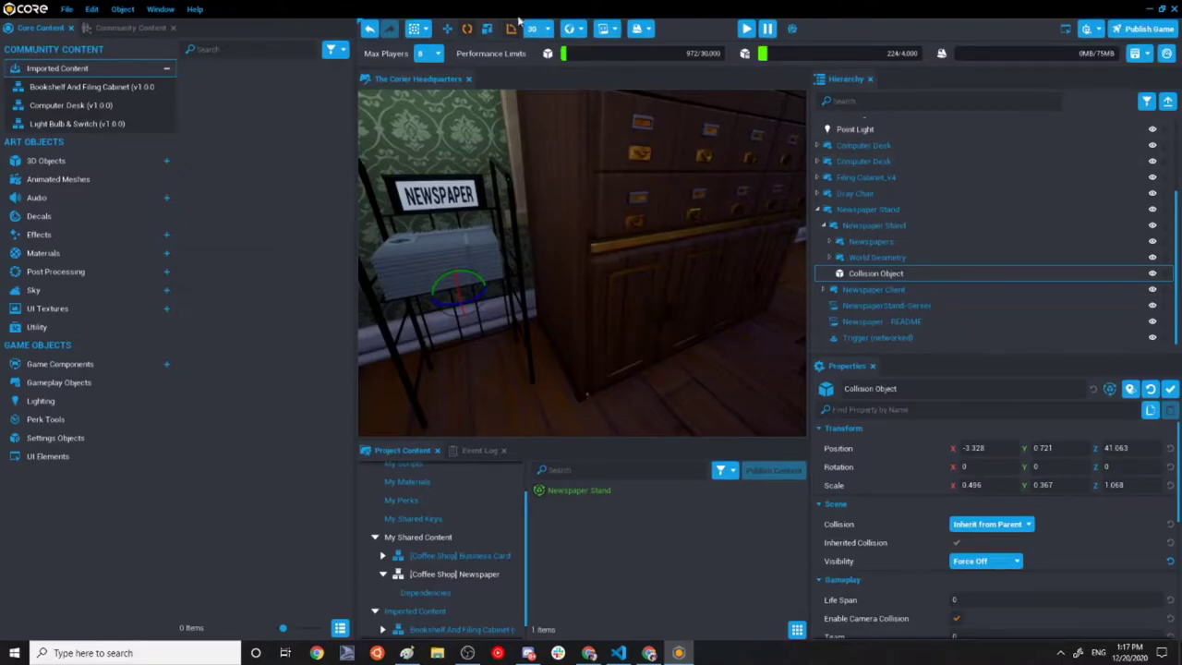
pyautogui.moveTo(524, 235); pyautogui.dragTo(469, 232, button='right')
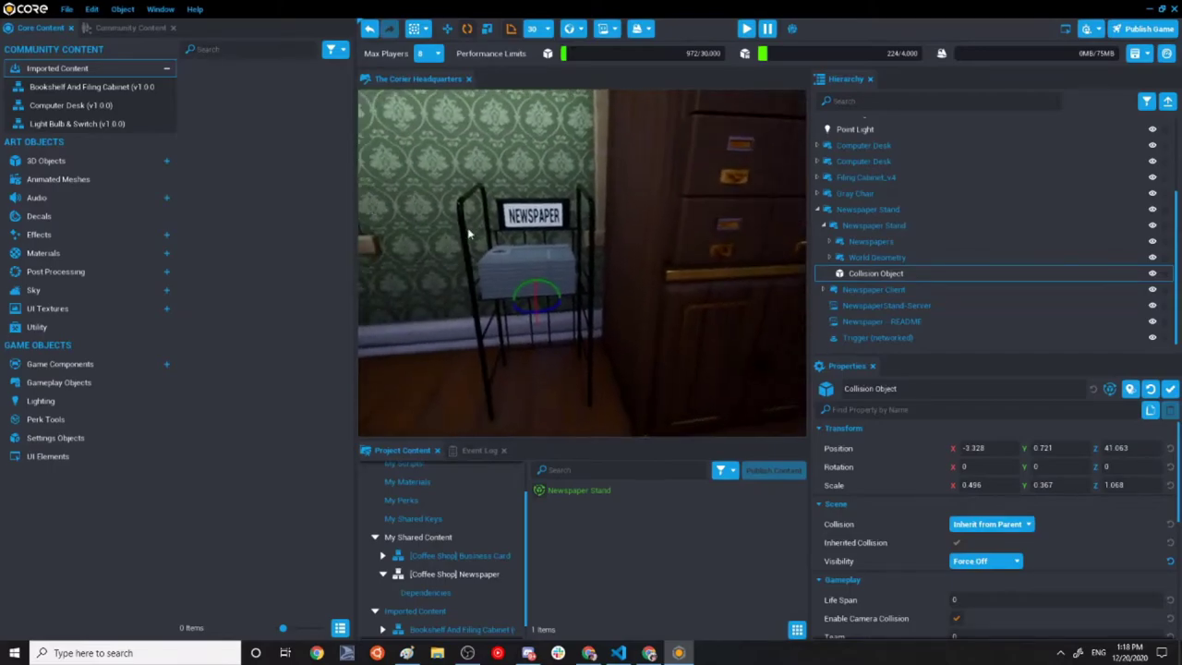
# Expand the Newspaper Client folder and inspect its Newspaper (client) UI container and the neighbouring scripts.
pyautogui.click(823, 289)
pyautogui.click(878, 305)
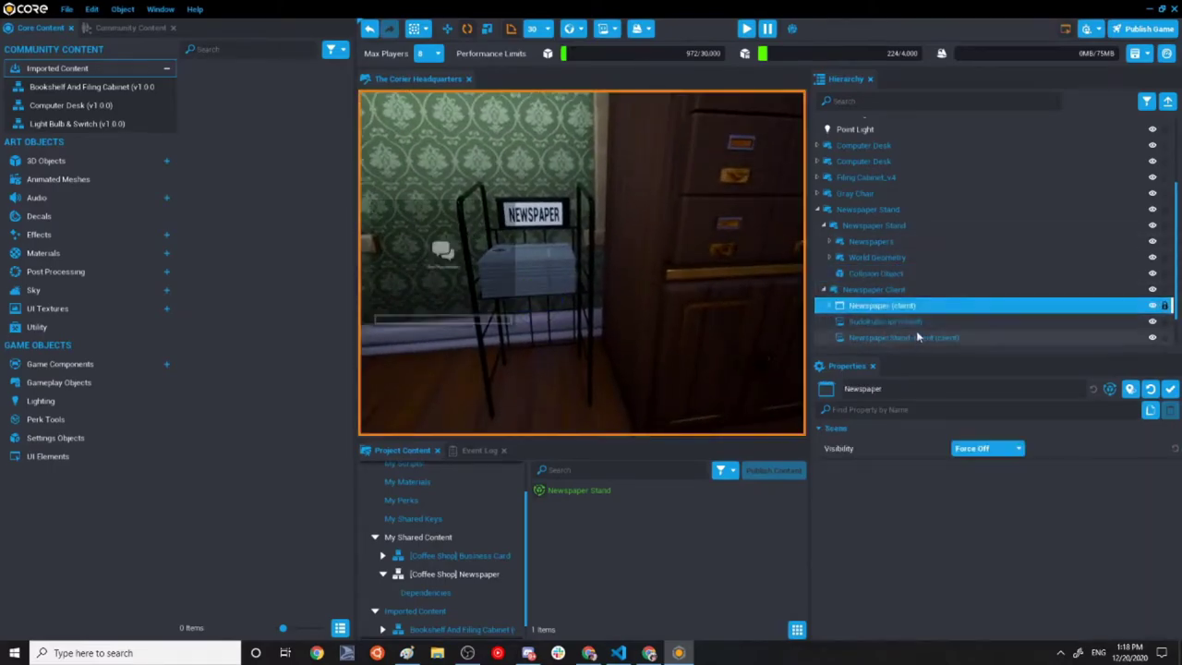
pyautogui.scroll(-2, 901, 300)
pyautogui.press('f')
pyautogui.scroll(1, 894, 268)
pyautogui.scroll(-1, 903, 261)
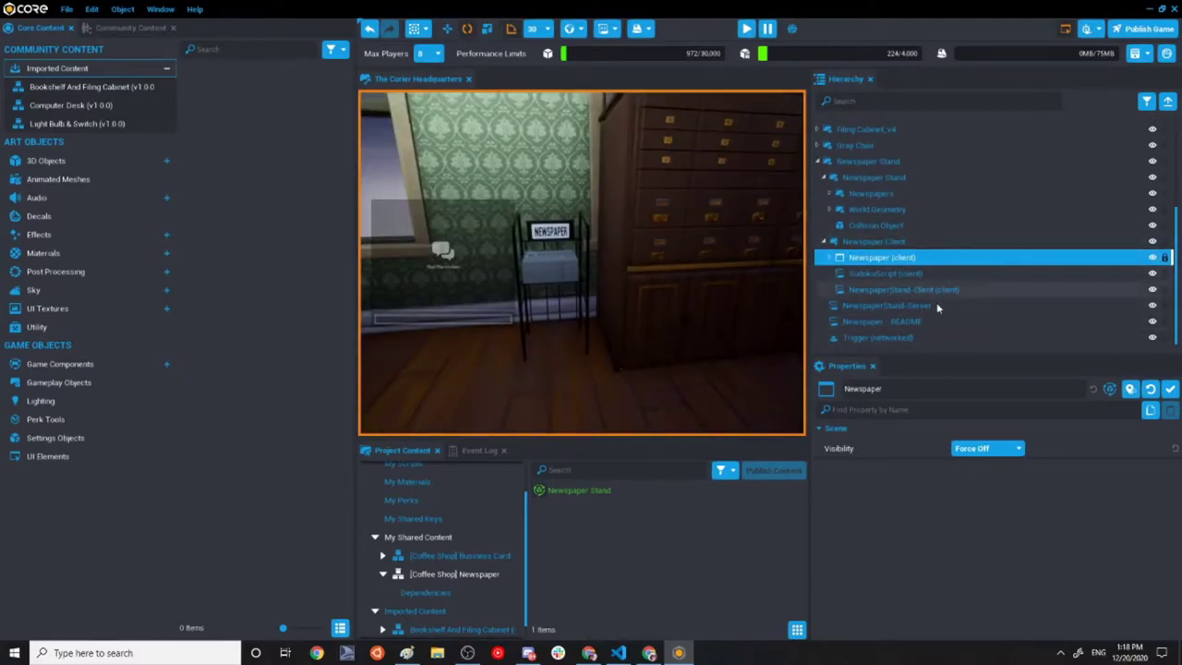
# Switch to Visual Studio Code and read the Newspaper README from its header through to the sudoku instructions.
pyautogui.hotkey('alt', 'Tab')
pyautogui.scroll(5, 664, 355)
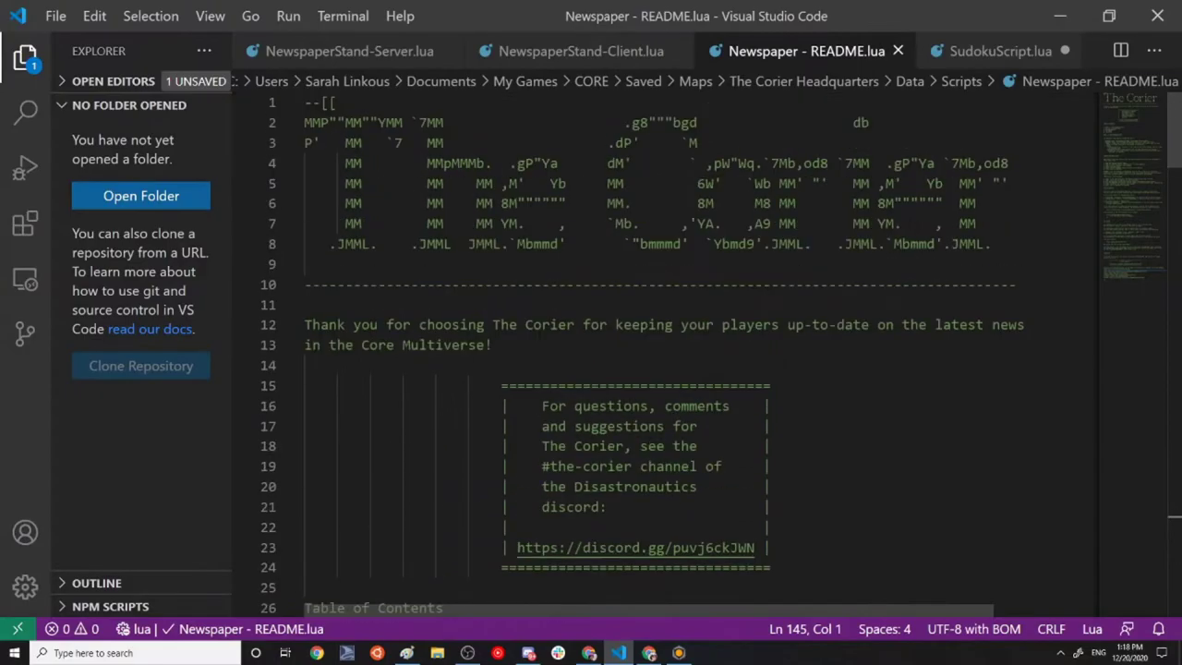
pyautogui.scroll(-5, 665, 356)
pyautogui.scroll(-20, 646, 351)
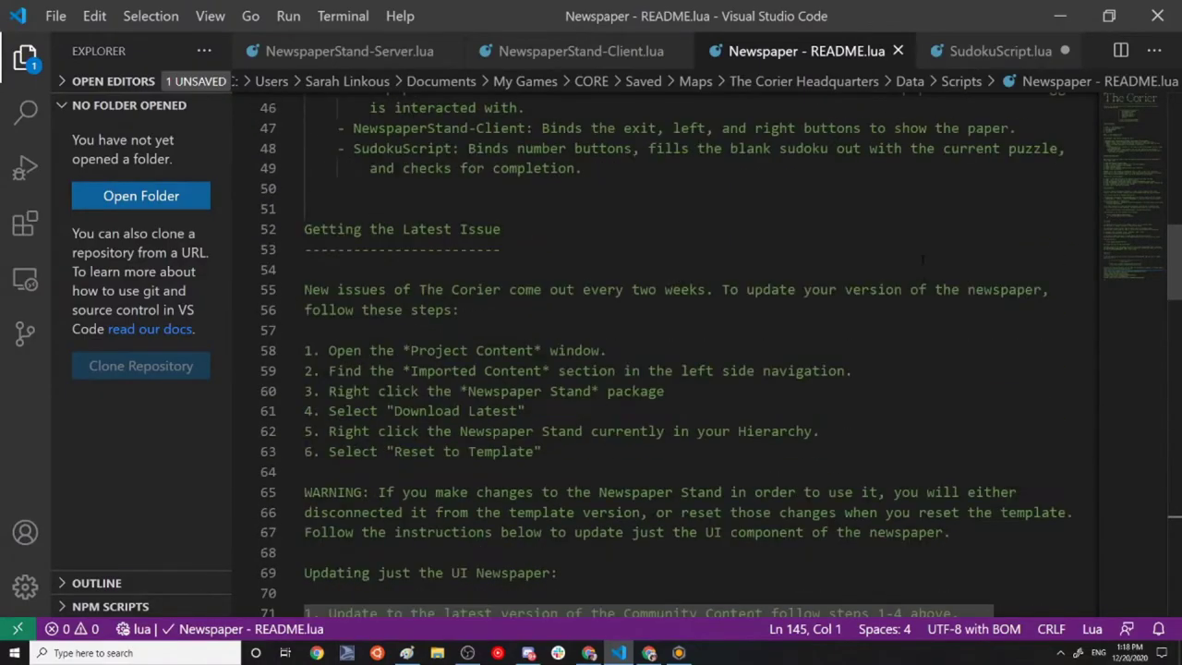
pyautogui.scroll(-5, 647, 351)
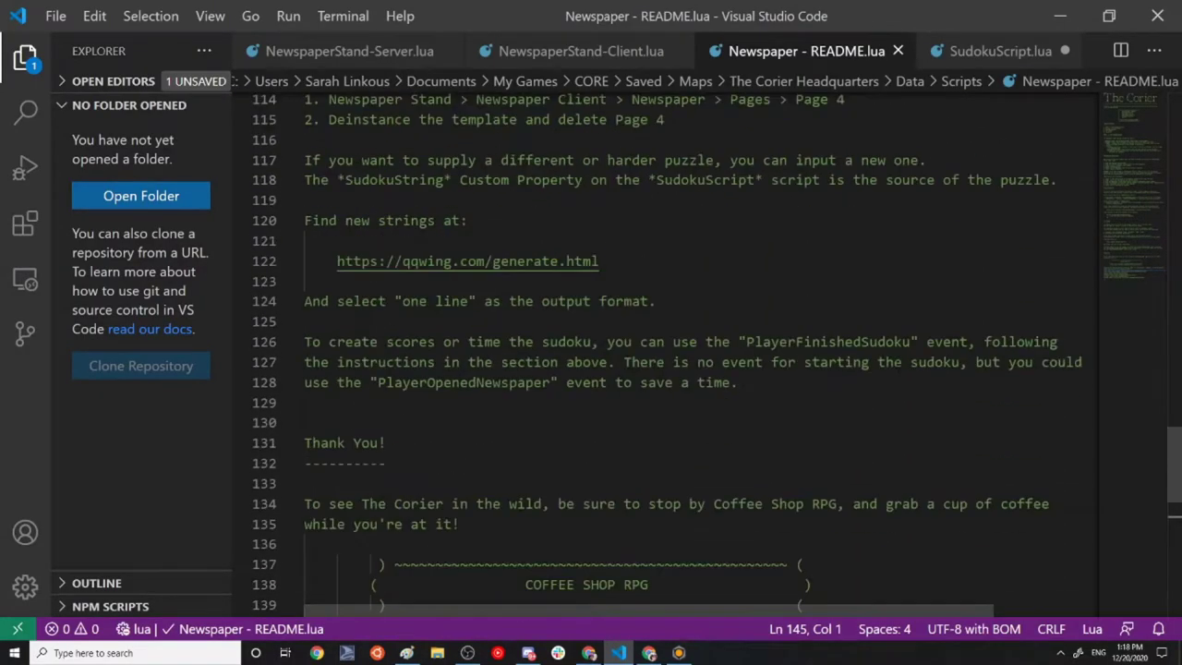
# Highlight the qqwing.com puzzle generator link in the README's sudoku section.
pyautogui.scroll(-2, 646, 351)
pyautogui.scroll(3, 646, 351)
pyautogui.moveTo(599, 314); pyautogui.dragTo(117, 316)
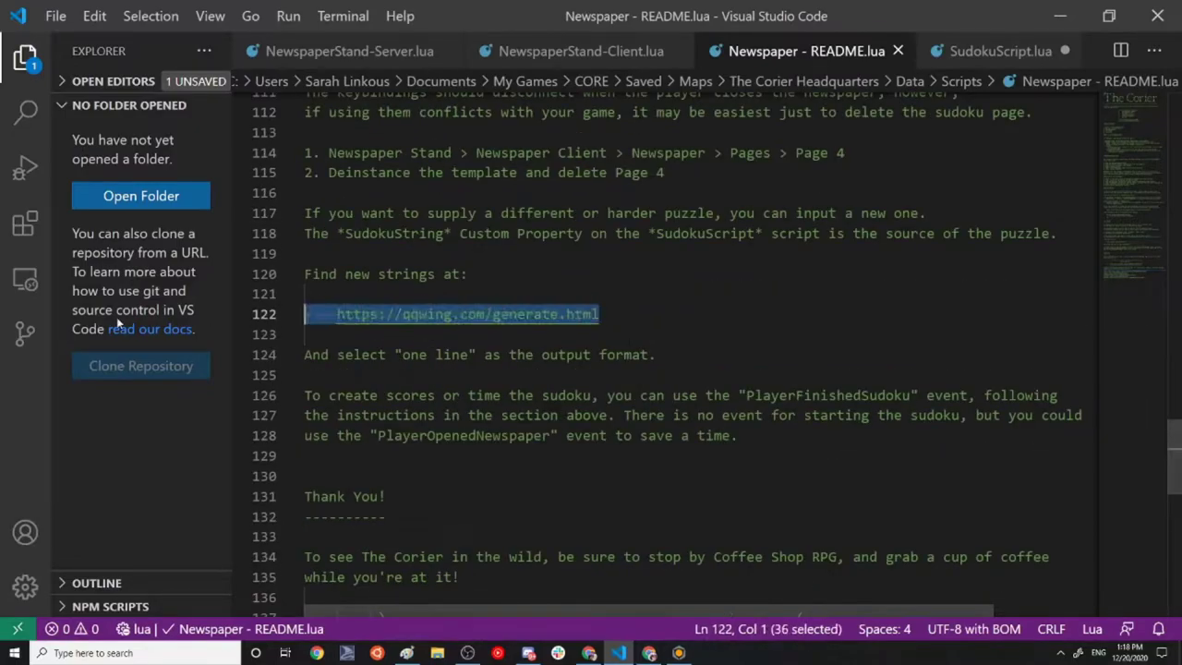
# Review the README's closing Thank You section and contact links, and return to the table of contents.
pyautogui.scroll(-5, 646, 350)
pyautogui.scroll(-3, 647, 351)
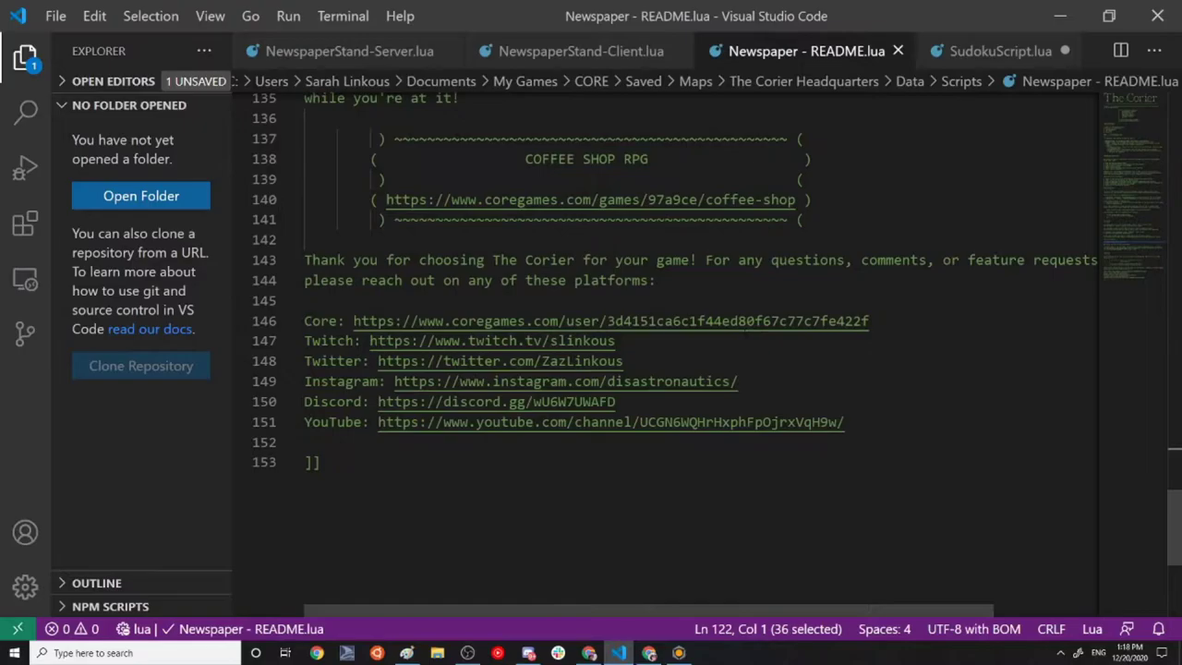
pyautogui.scroll(20, 646, 351)
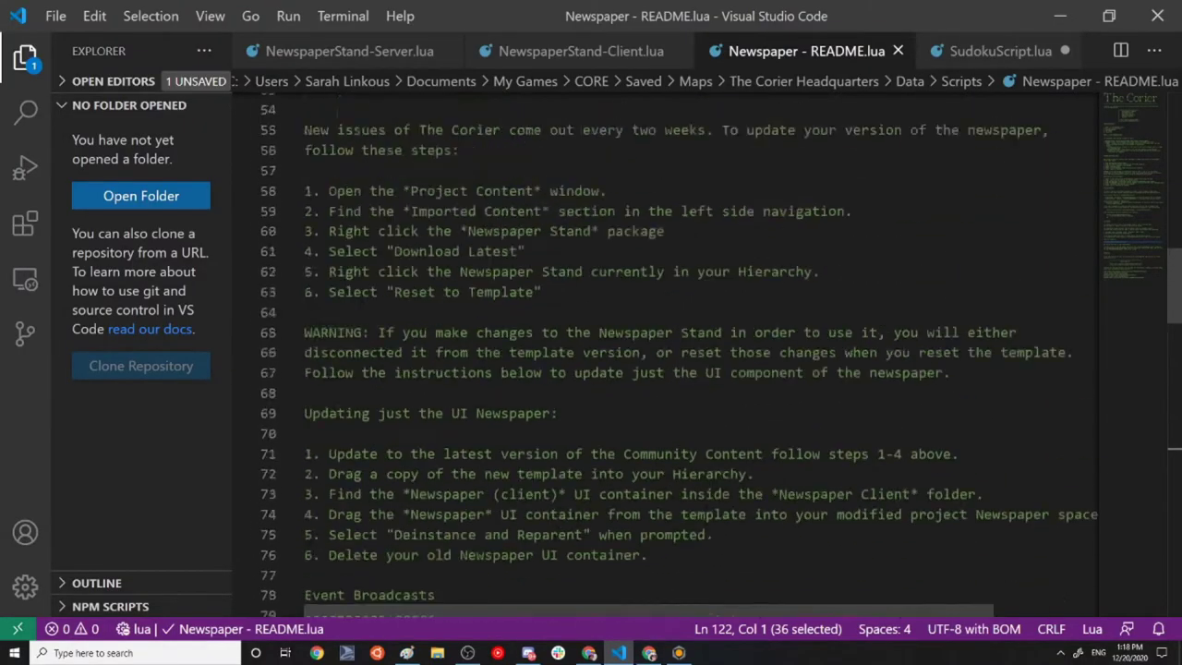
pyautogui.scroll(11, 647, 351)
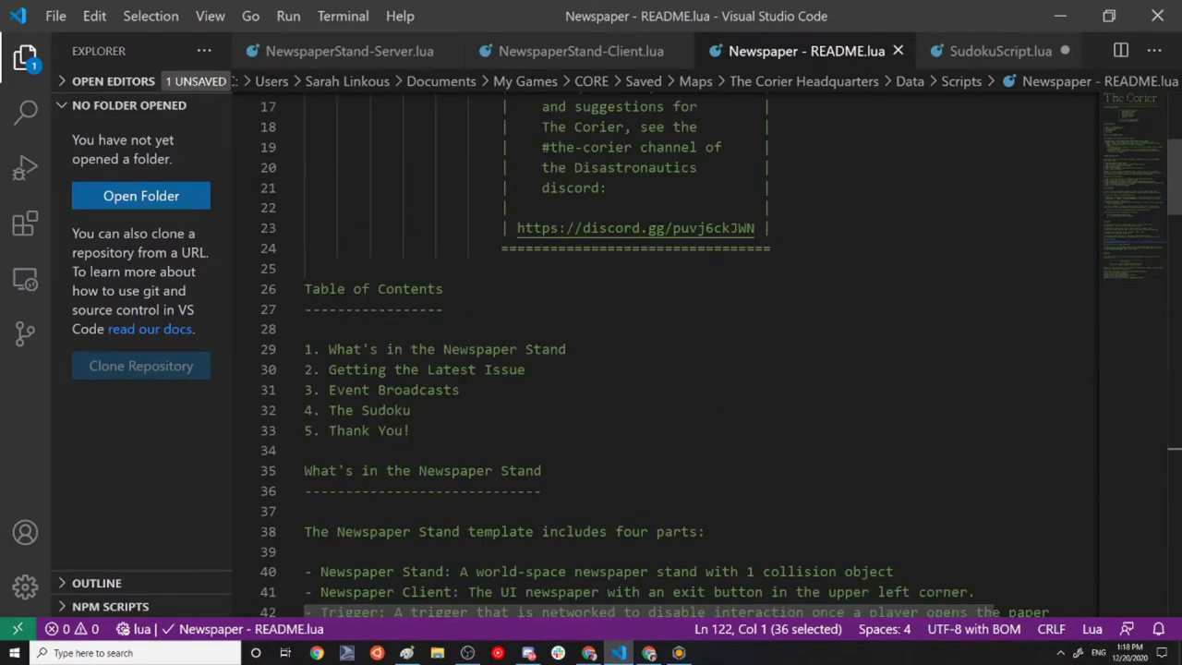
# Highlight the #the-corier channel name in the README's contact box and return to the file's header.
pyautogui.scroll(4, 646, 351)
pyautogui.moveTo(543, 359); pyautogui.dragTo(640, 359)
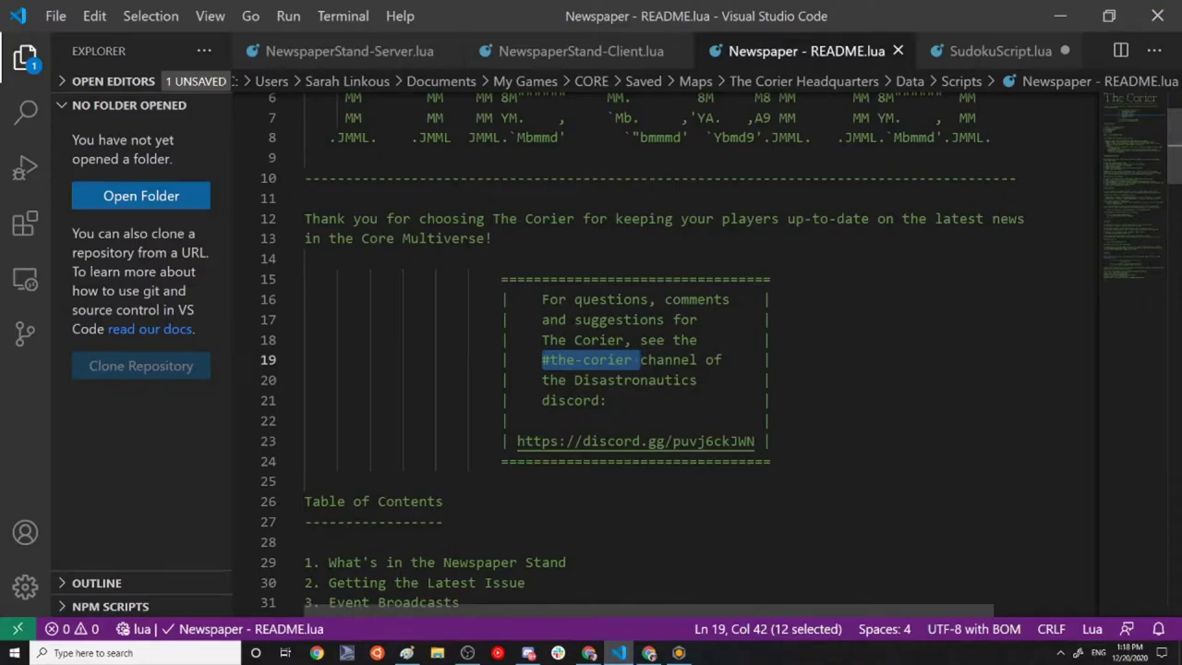
pyautogui.scroll(2, 665, 351)
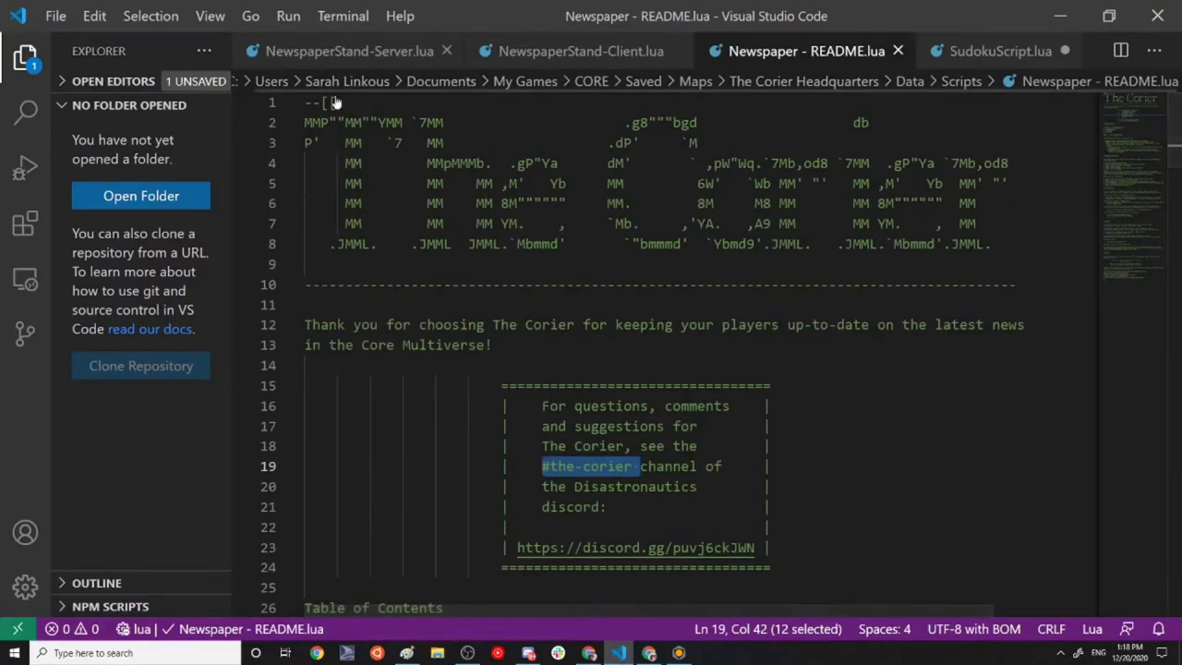
# Show the NewspaperStand-Server script and highlight the trigger.isInteractable = false line in OnInteracted.
pyautogui.click(349, 51)
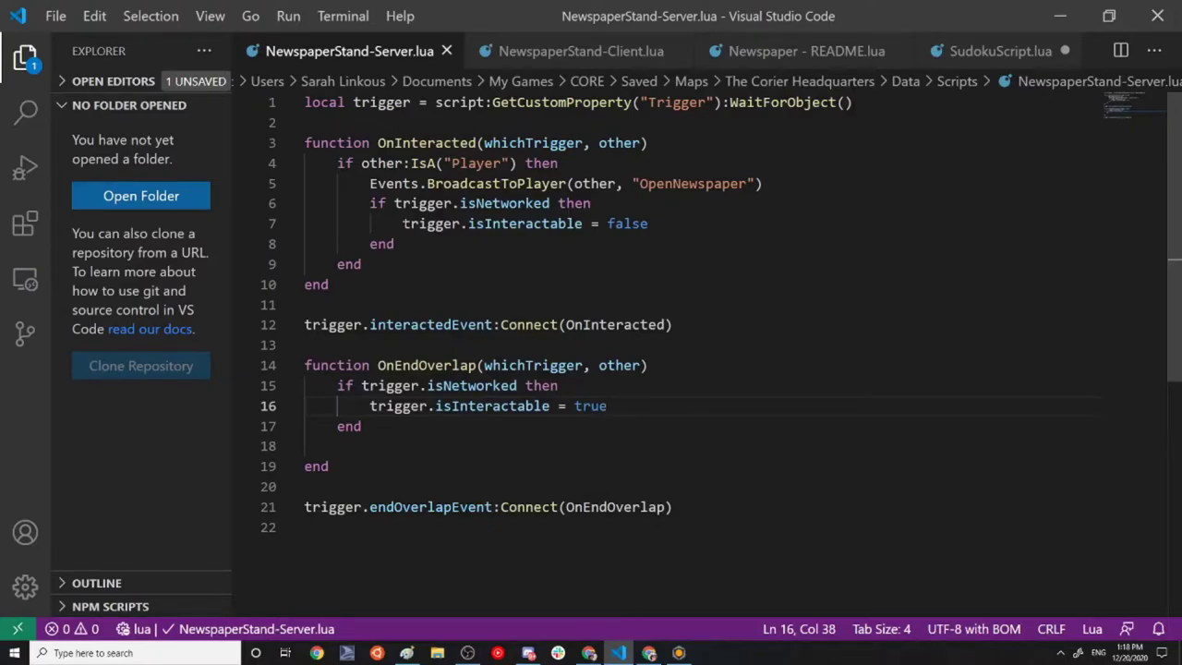
pyautogui.moveTo(403, 223); pyautogui.dragTo(651, 224)
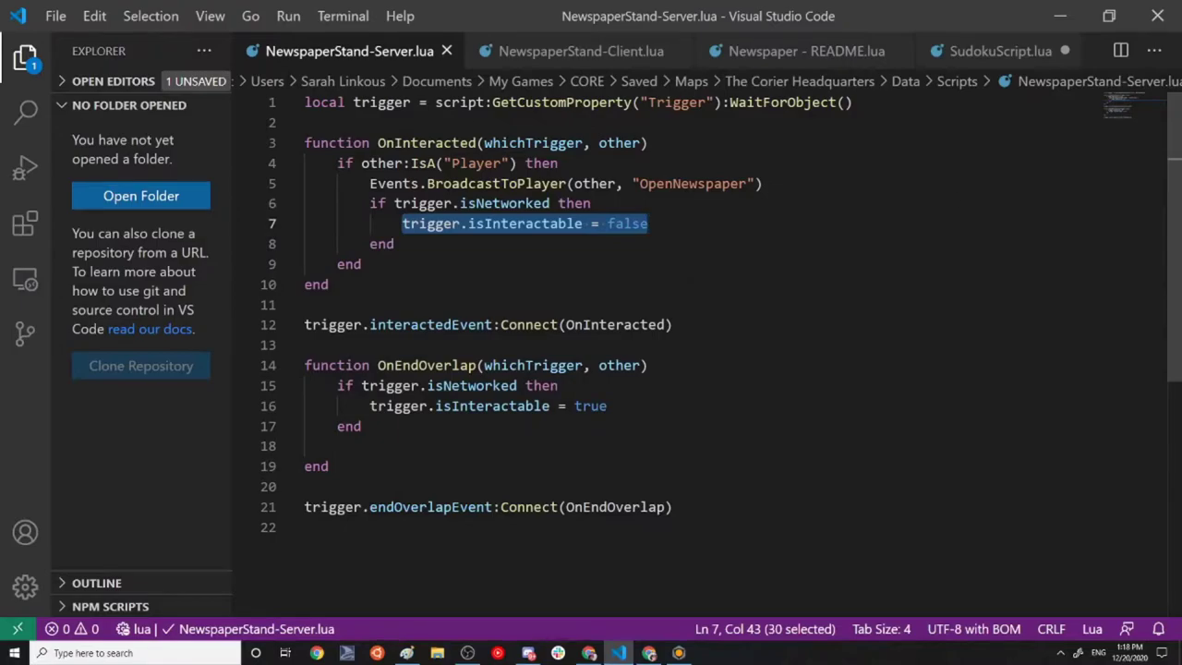
# Show the NewspaperStand-Client script and highlight the SetCanCursorInteractWithUI and SetCursorVisible lines in openNewspaper.
pyautogui.click(575, 57)
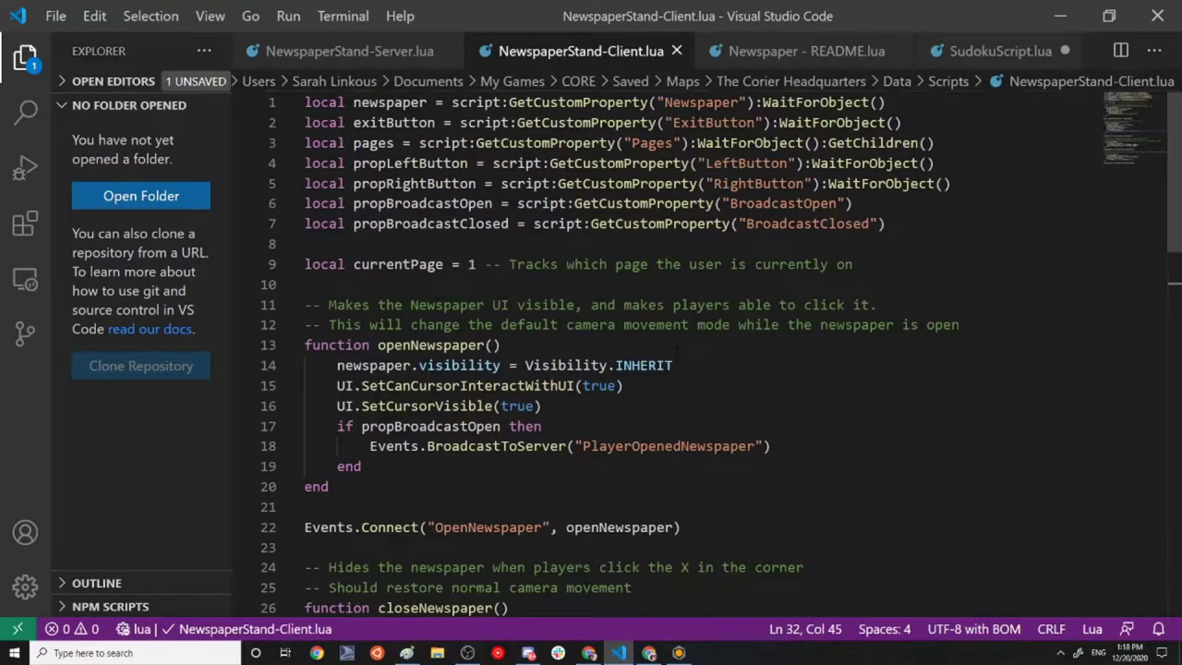
pyautogui.scroll(-3, 646, 351)
pyautogui.scroll(3, 646, 351)
pyautogui.scroll(-2, 702, 351)
pyautogui.moveTo(542, 299); pyautogui.dragTo(205, 271)
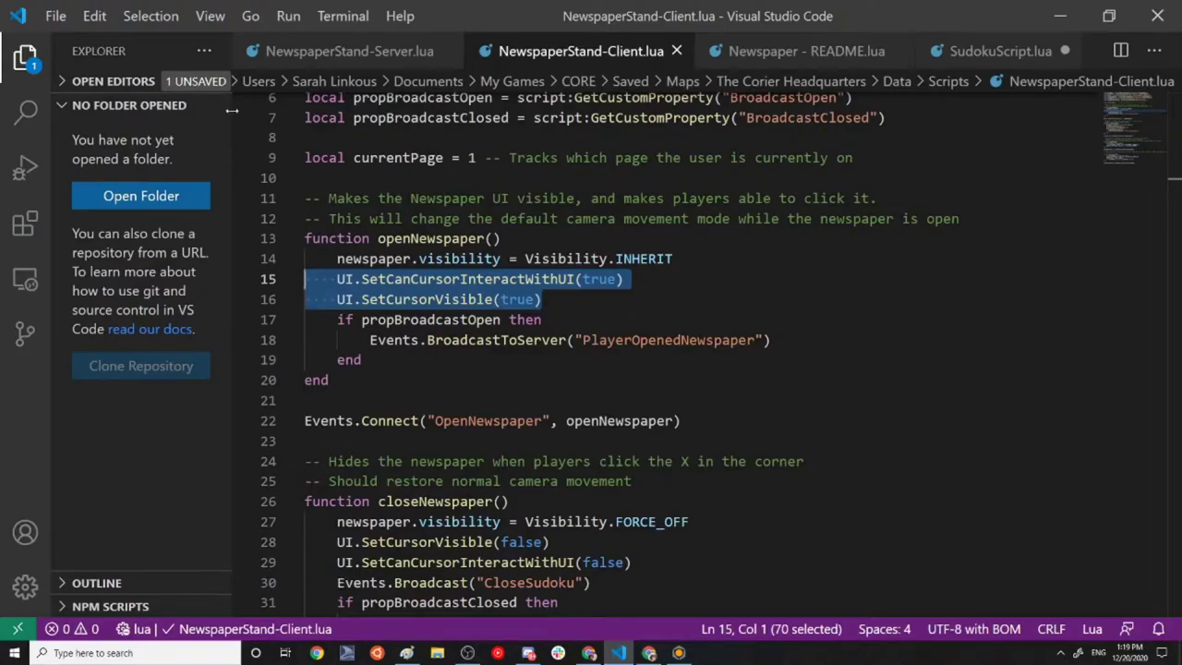
# Review the closeNewspaper, advancePage and backtrackPage functions in the client script, and return to its first lines.
pyautogui.scroll(-6, 647, 351)
pyautogui.scroll(-4, 647, 350)
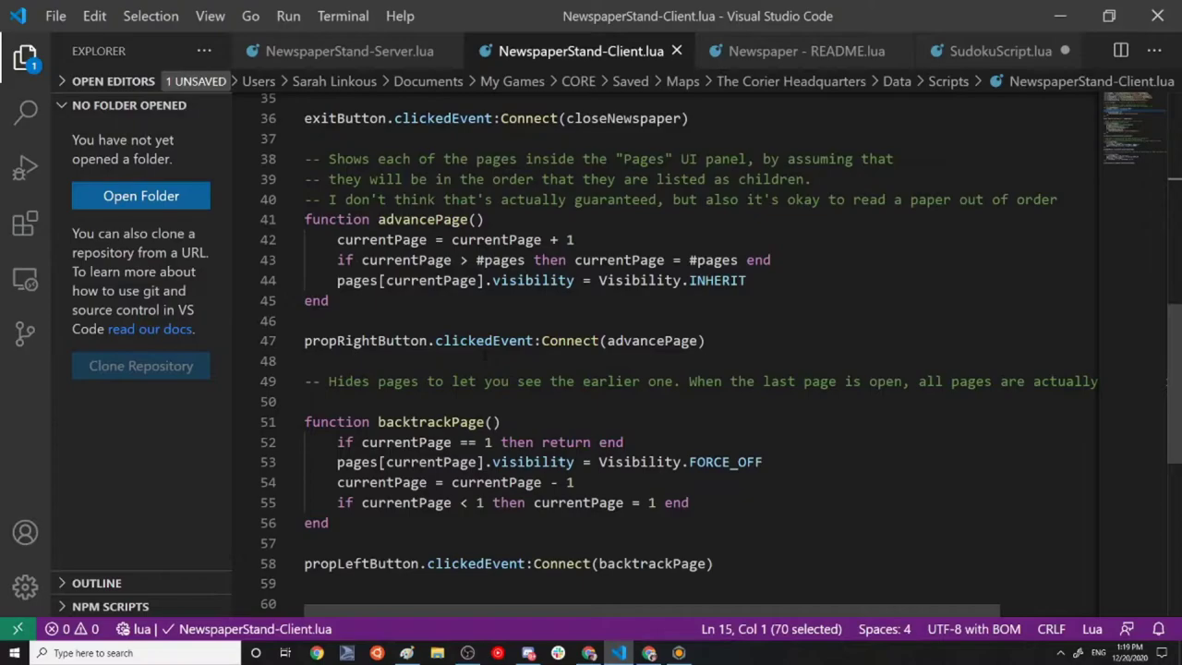
pyautogui.scroll(-4, 485, 355)
pyautogui.scroll(7, 810, 325)
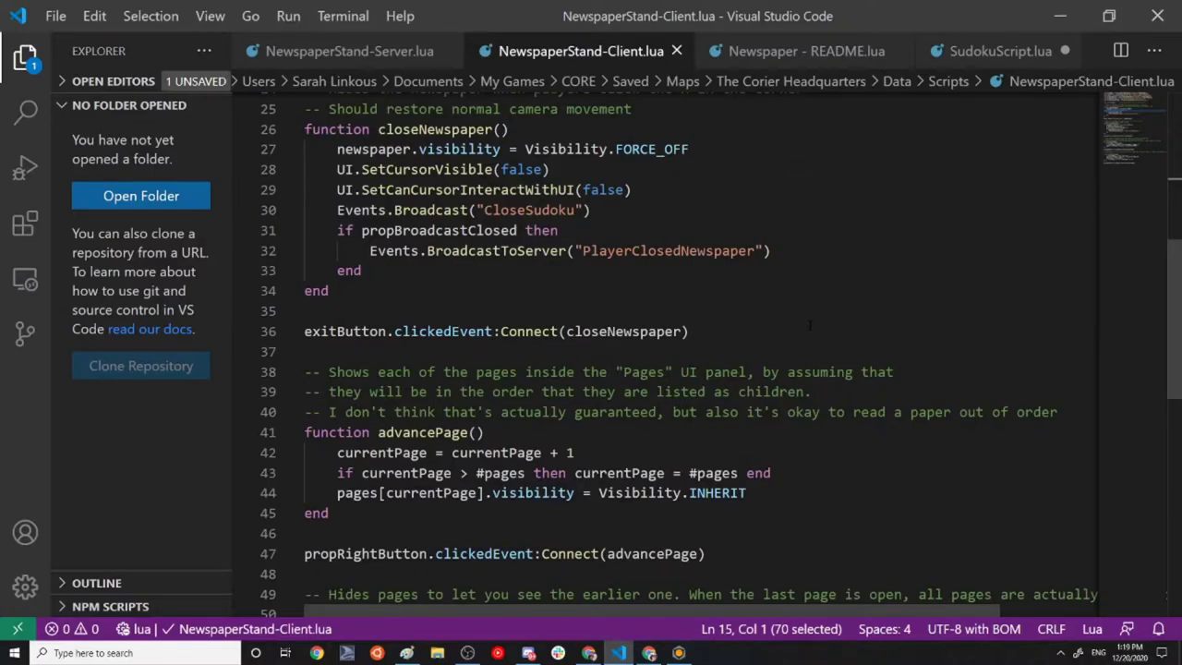
pyautogui.scroll(-5, 679, 416)
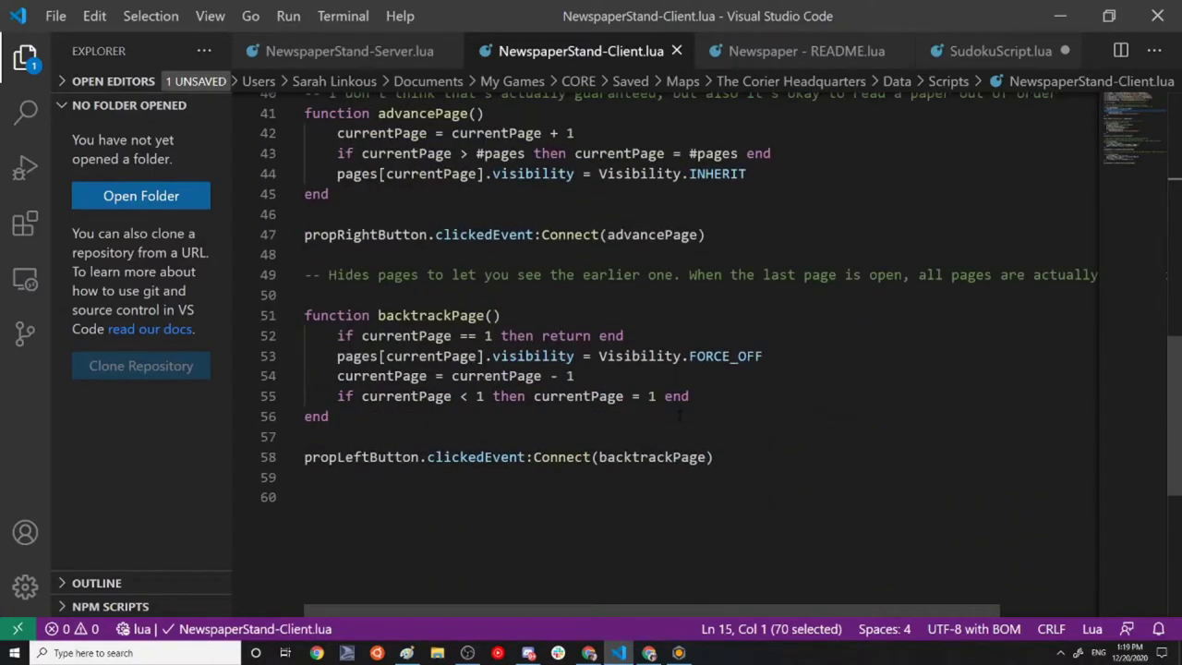
pyautogui.scroll(2, 679, 413)
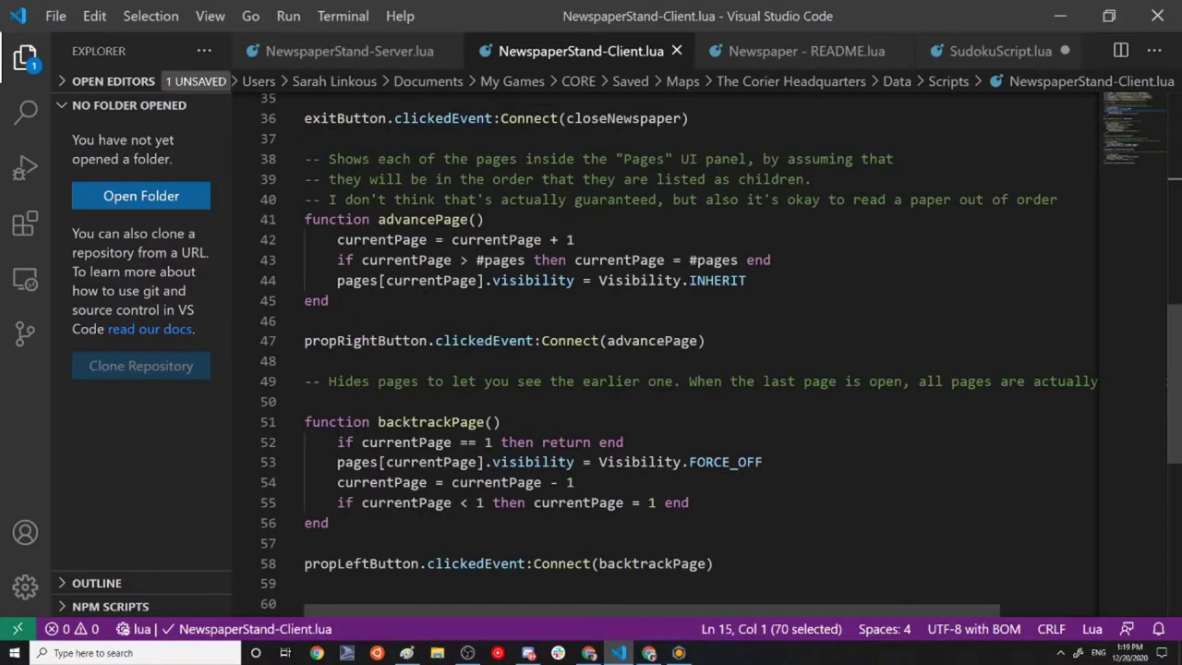
pyautogui.scroll(3, 679, 415)
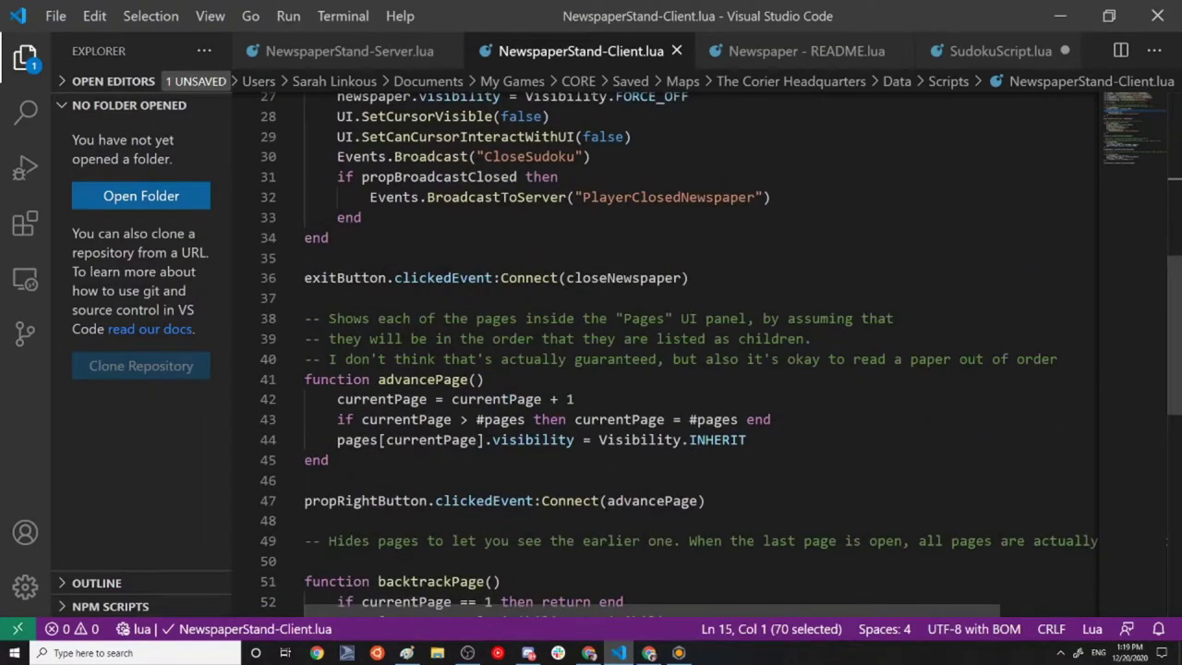
pyautogui.scroll(1, 679, 354)
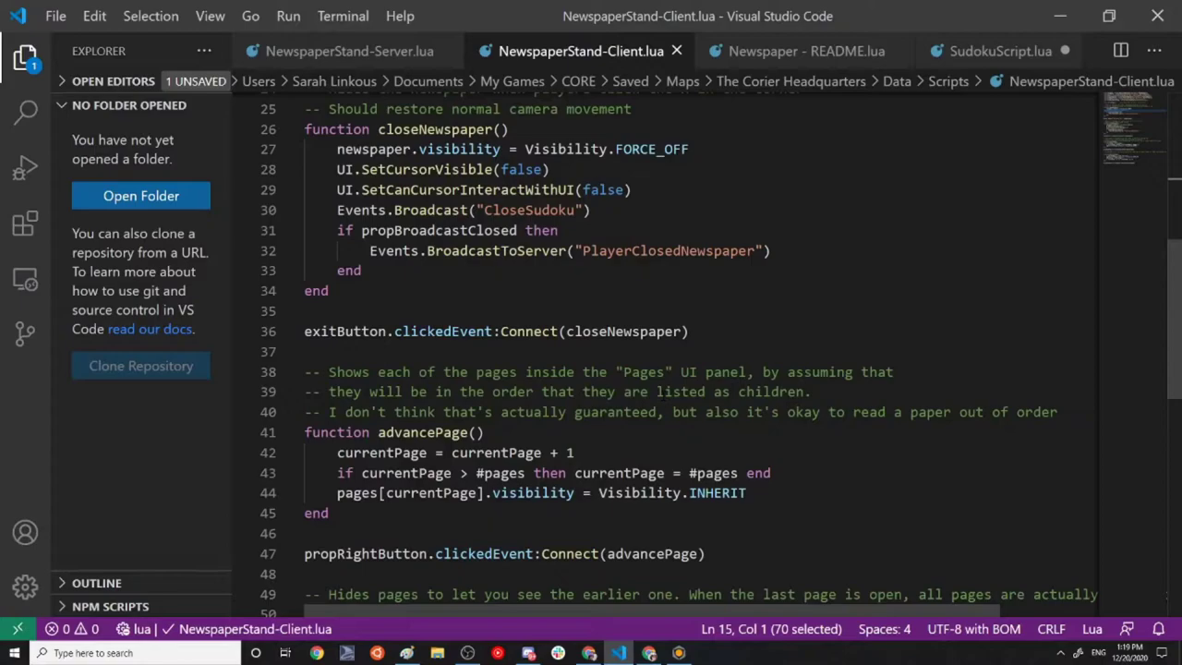
pyautogui.scroll(8, 679, 354)
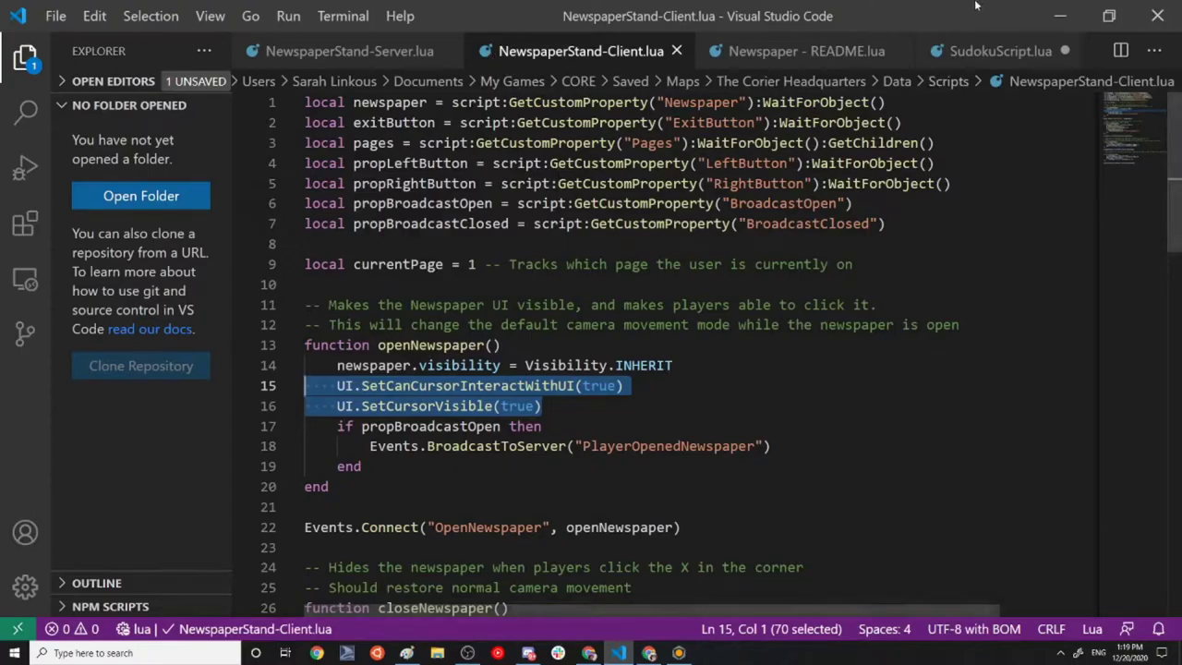
pyautogui.moveTo(961, 9); pyautogui.dragTo(894, 169)
pyautogui.click(942, 155)
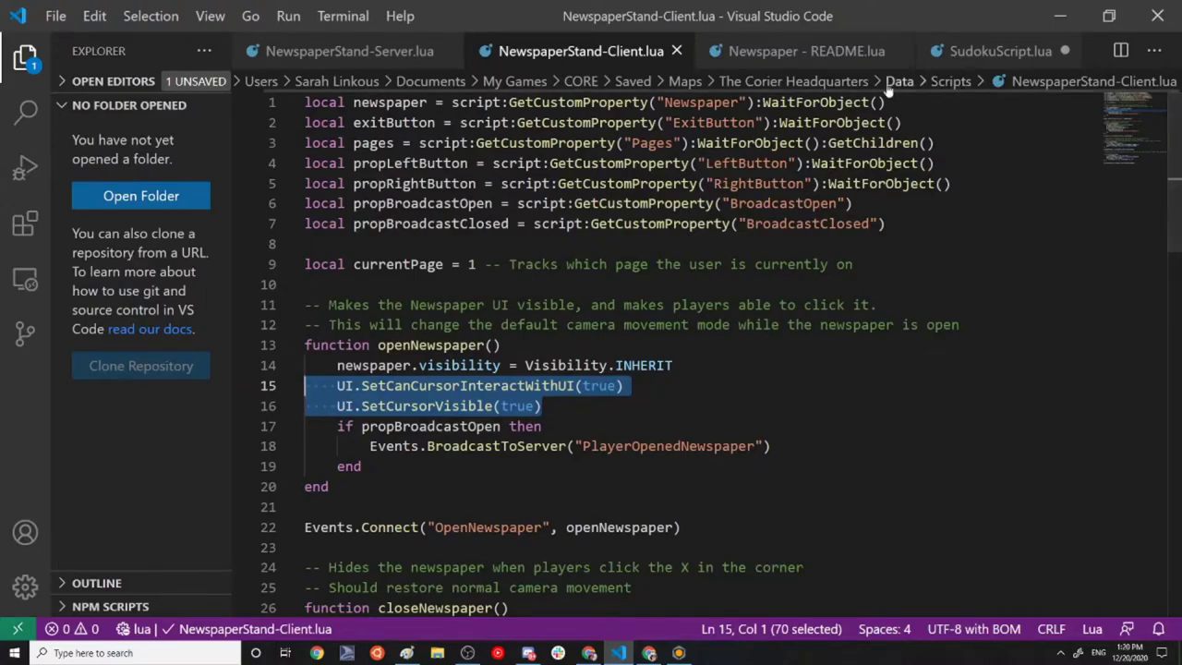
pyautogui.scroll(-4, 870, 102)
pyautogui.scroll(4, 870, 102)
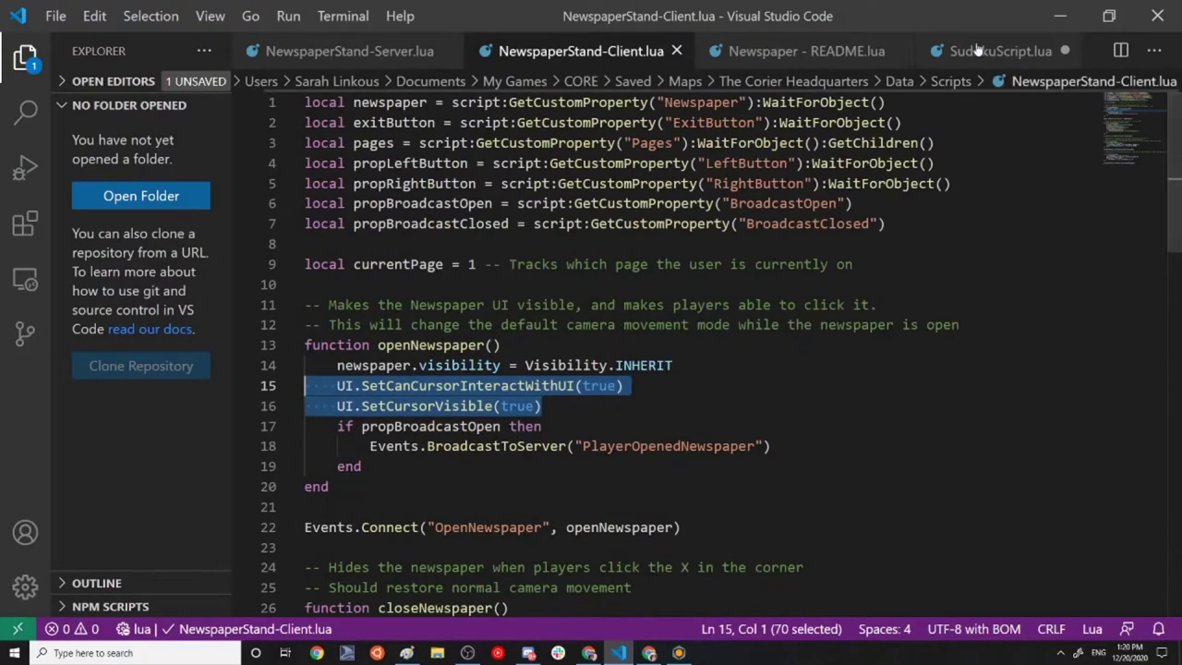
# Show SudokuScript and highlight the comment line with the qqwing.com puzzle generator link.
pyautogui.click(976, 48)
pyautogui.click(593, 164)
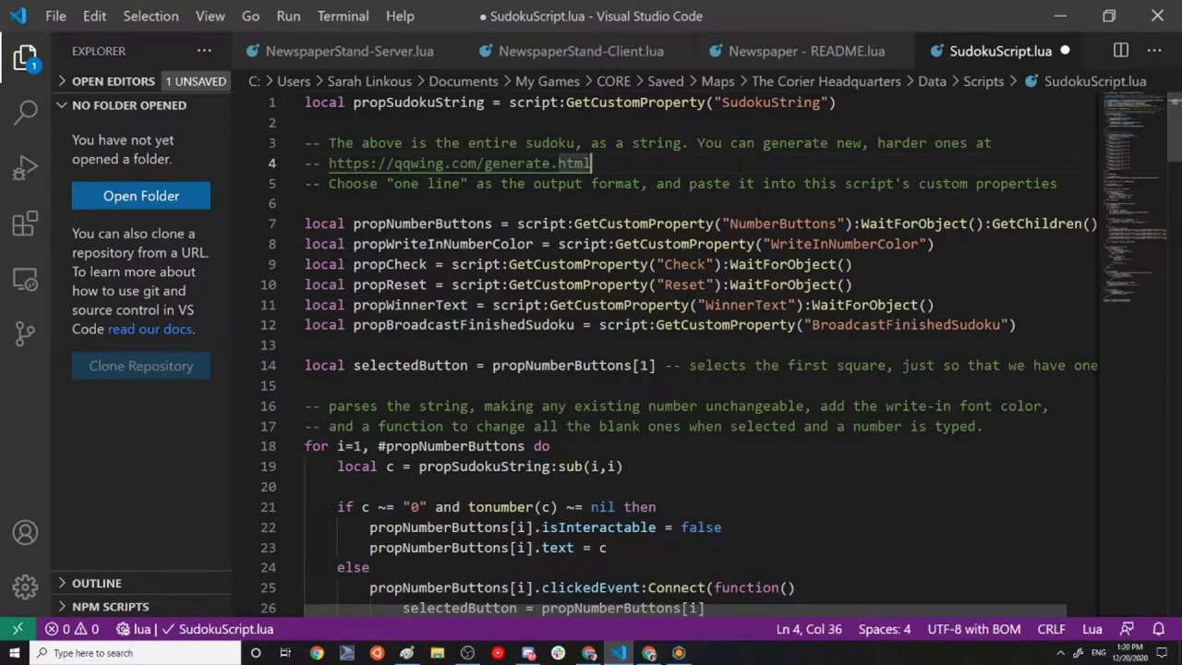
pyautogui.moveTo(593, 164); pyautogui.dragTo(249, 166)
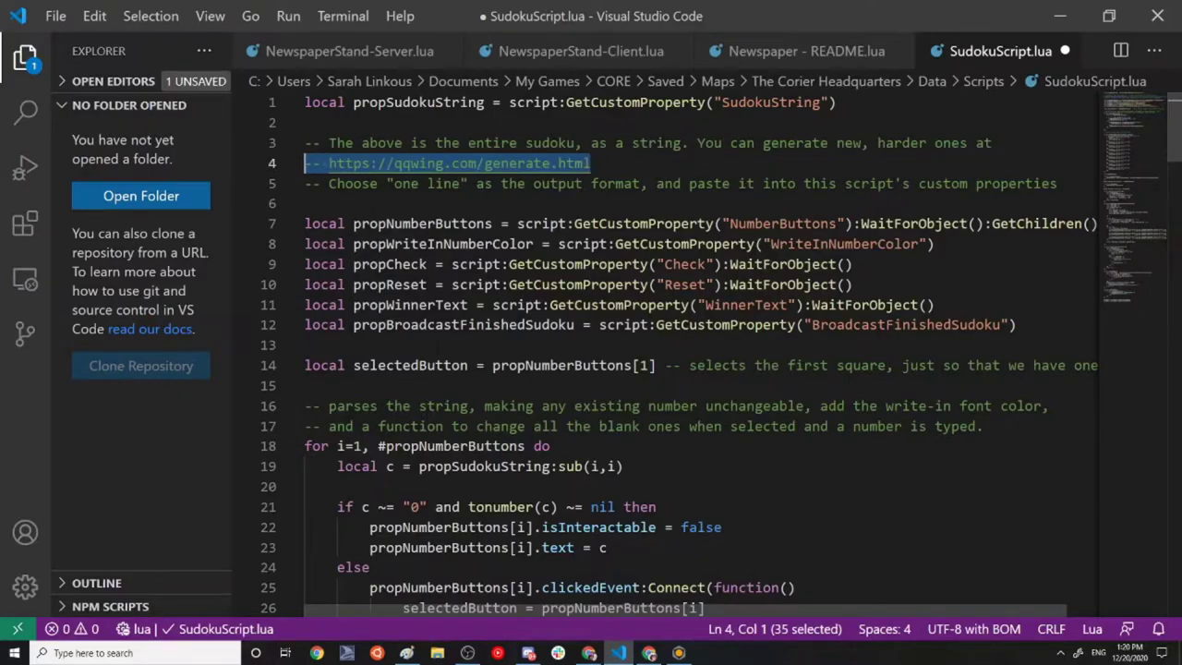
# Read through SudokuScript from the puzzle string parsing and number key bindings to the row, column and square checks.
pyautogui.scroll(-2, 664, 356)
pyautogui.scroll(2, 665, 356)
pyautogui.scroll(-5, 859, 413)
pyautogui.scroll(4, 665, 351)
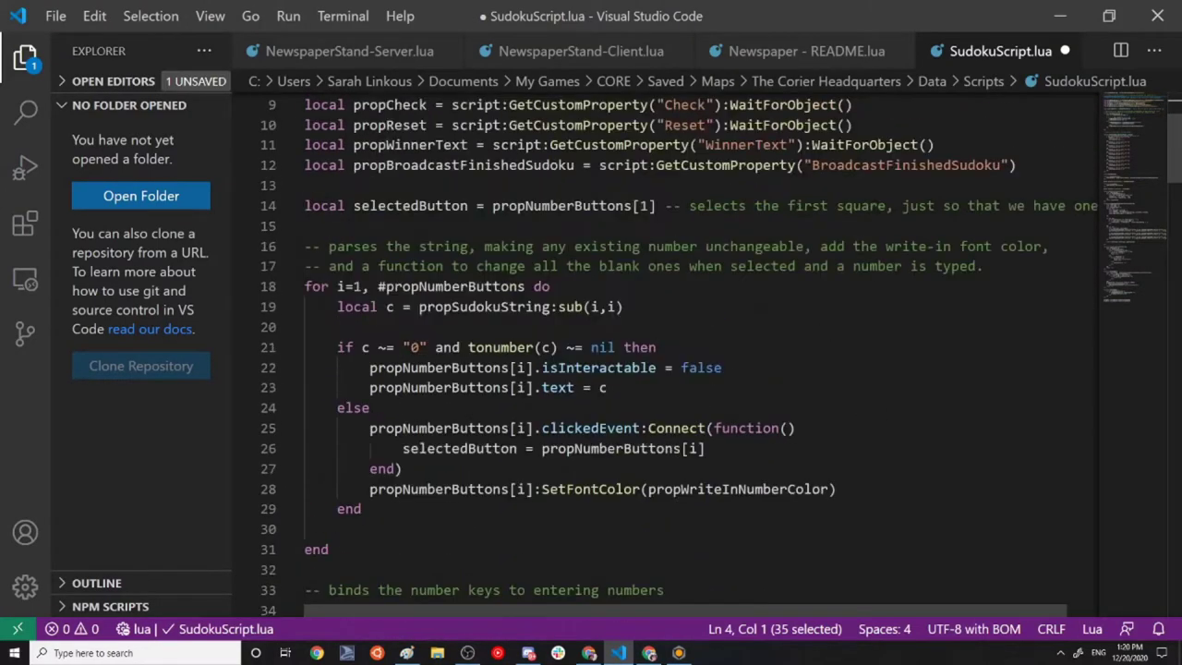
pyautogui.scroll(-14, 665, 351)
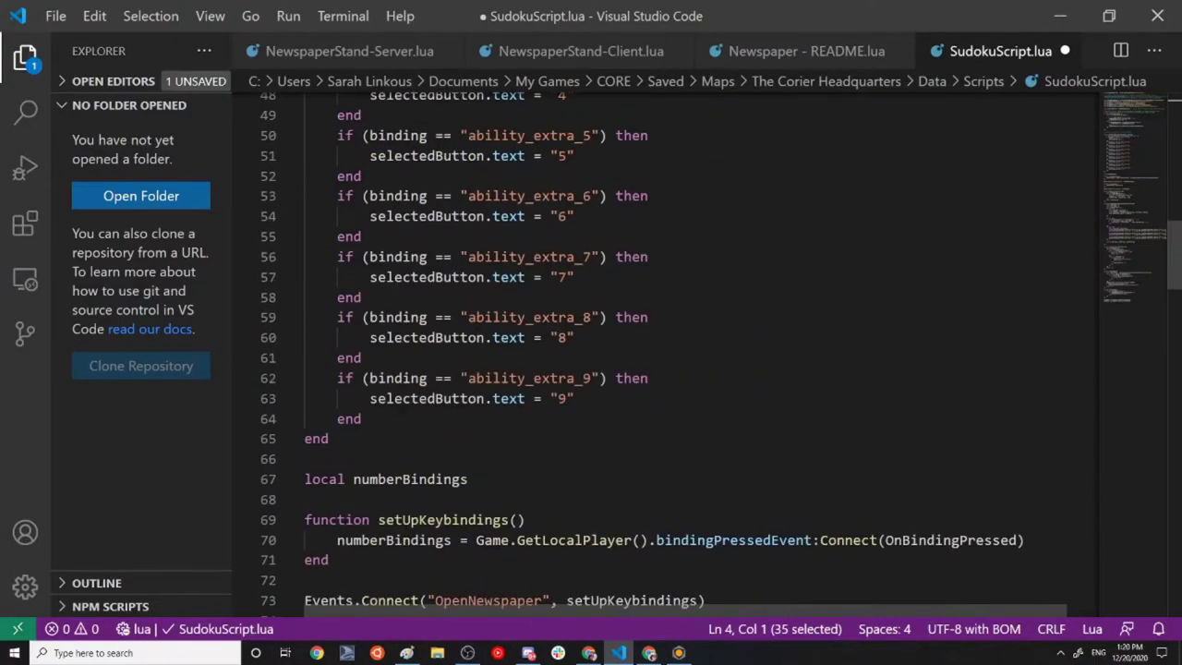
pyautogui.scroll(-3, 665, 351)
pyautogui.scroll(-5, 665, 351)
pyautogui.scroll(-10, 665, 351)
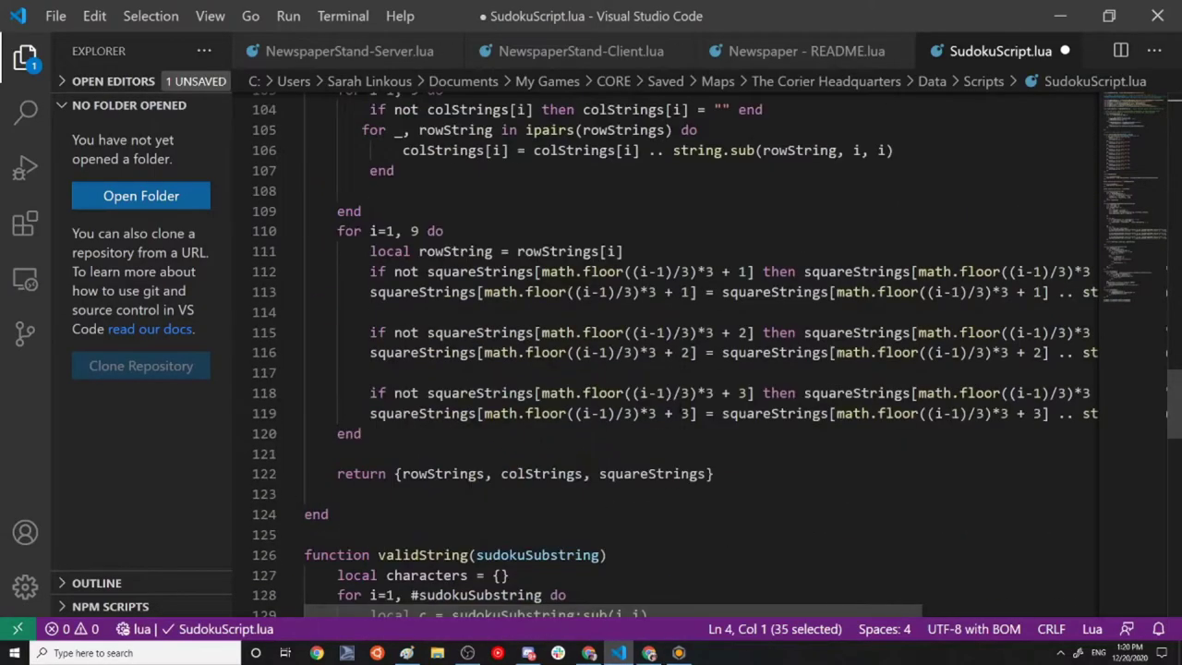
pyautogui.scroll(-4, 665, 351)
# Switch to Core, inspect SudokuScript's custom properties, and open the NewspaperStand-Client script from the hierarchy.
pyautogui.hotkey('alt', 'Tab')
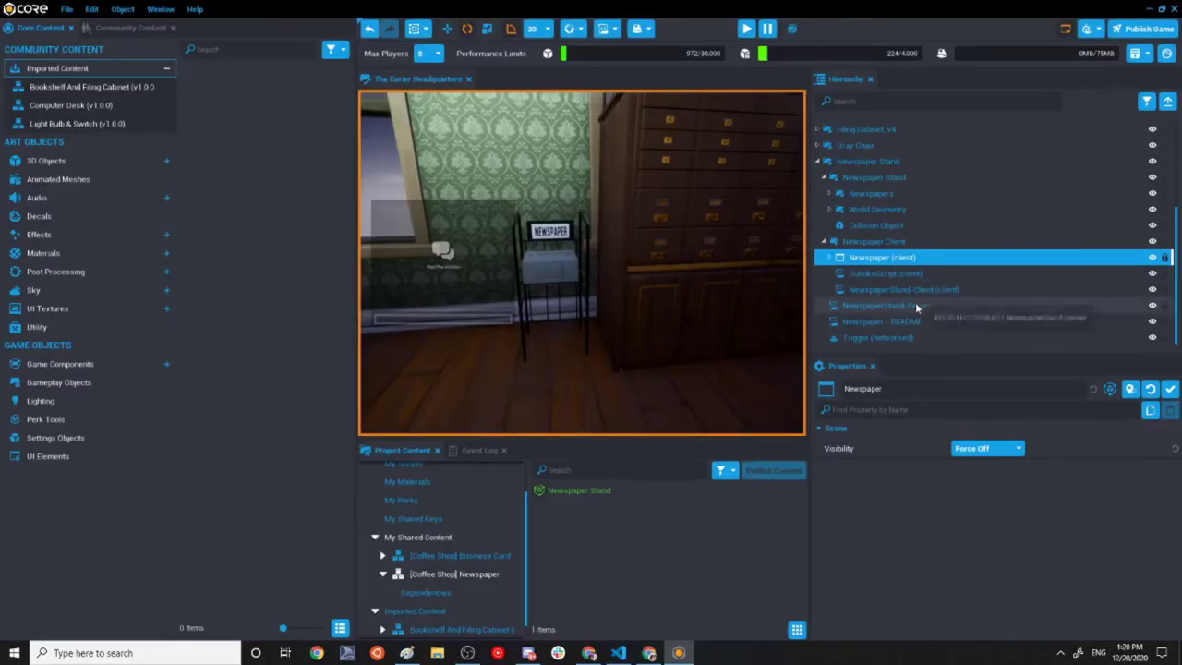
pyautogui.click(961, 275)
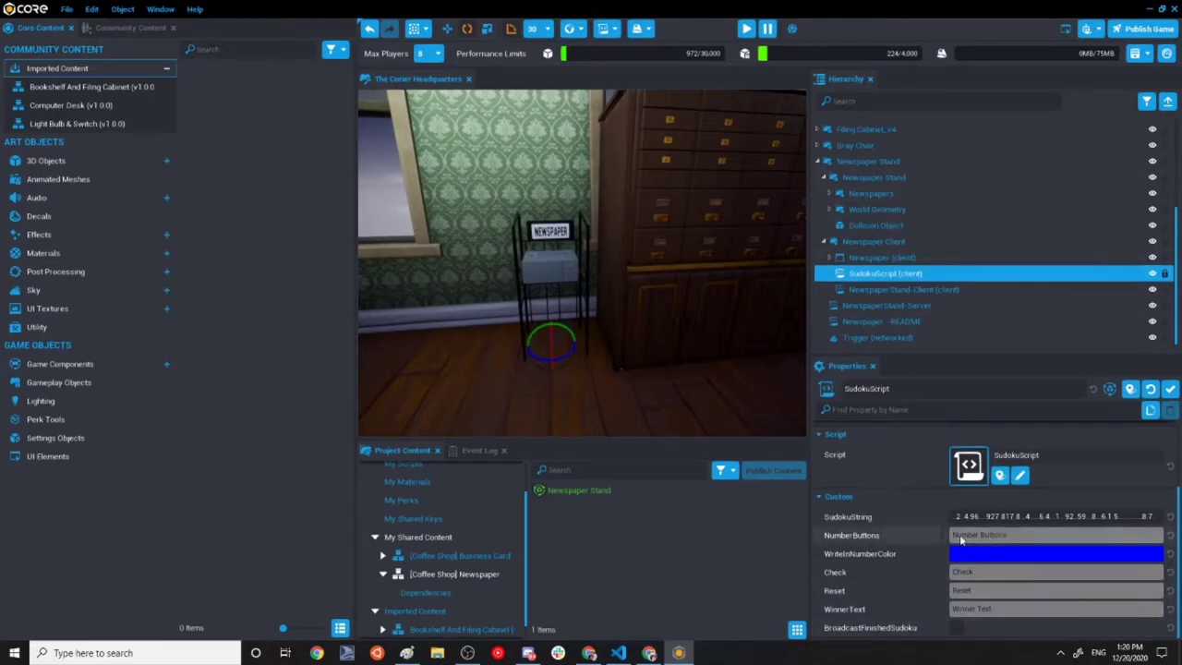
pyautogui.click(905, 289)
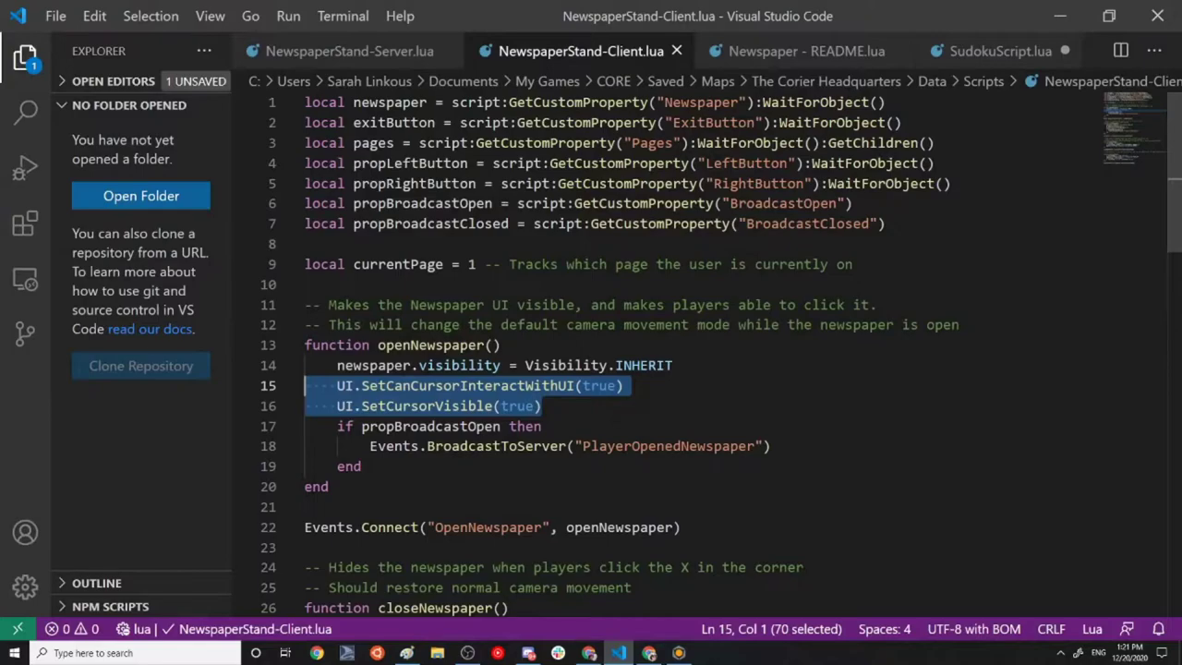
# Highlight BroadcastOpen in the client script's property declarations and look over the rest of the script.
pyautogui.moveTo(386, 203); pyautogui.dragTo(503, 203)
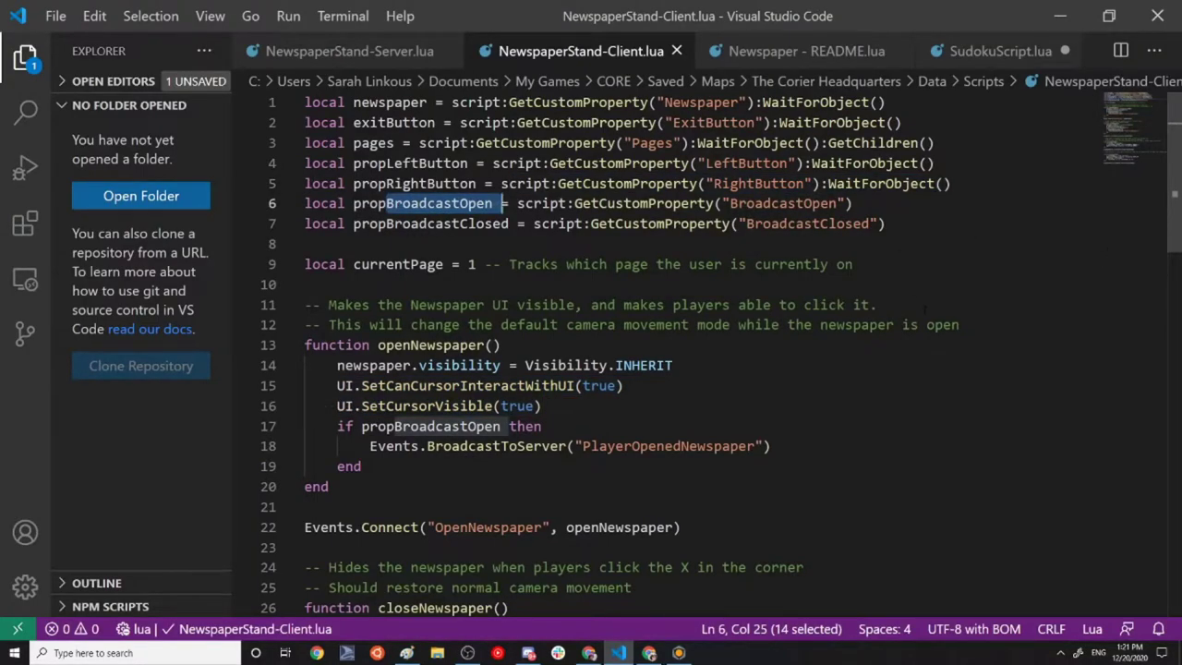
pyautogui.scroll(-12, 503, 204)
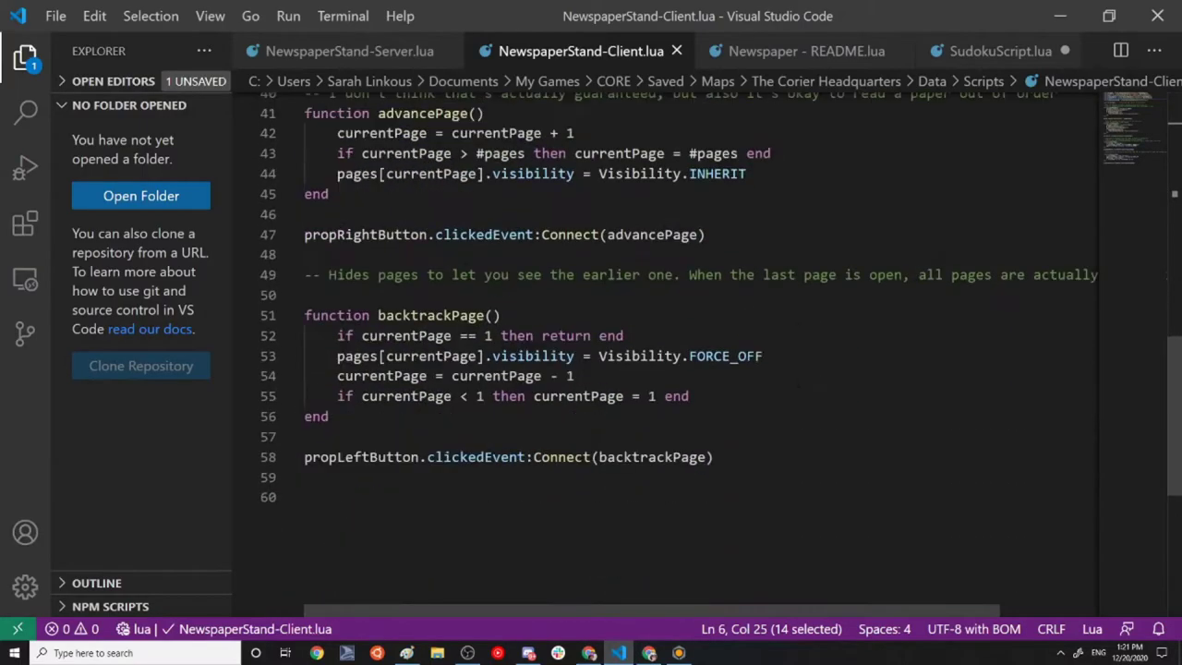
pyautogui.scroll(12, 646, 351)
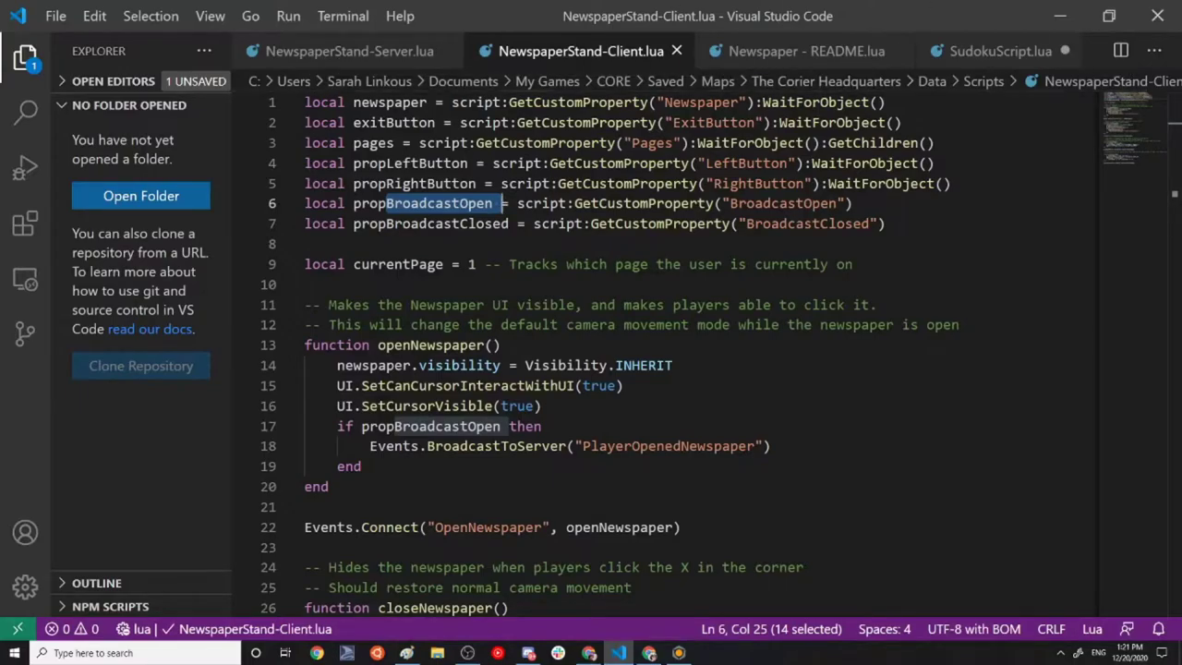
# Show the README's Event Broadcasts section enlarged and highlight yourCustomFunctionHere in the Events.ConnectForPlayer example.
pyautogui.click(858, 59)
pyautogui.scroll(-20, 665, 351)
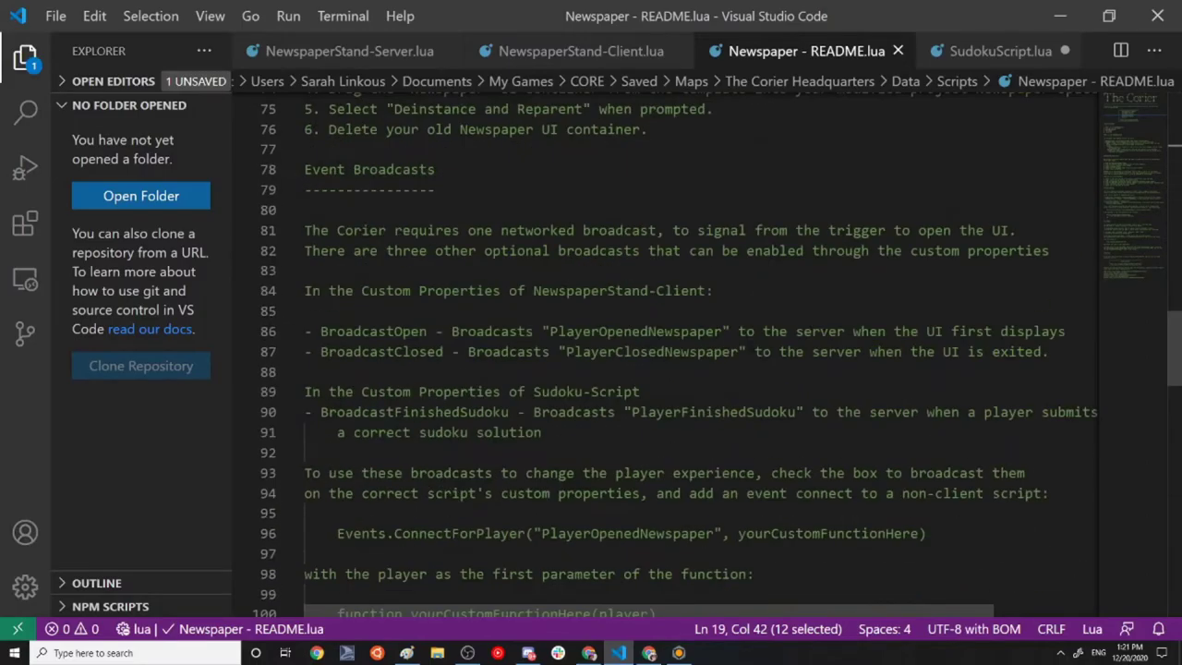
pyautogui.scroll(-6, 665, 351)
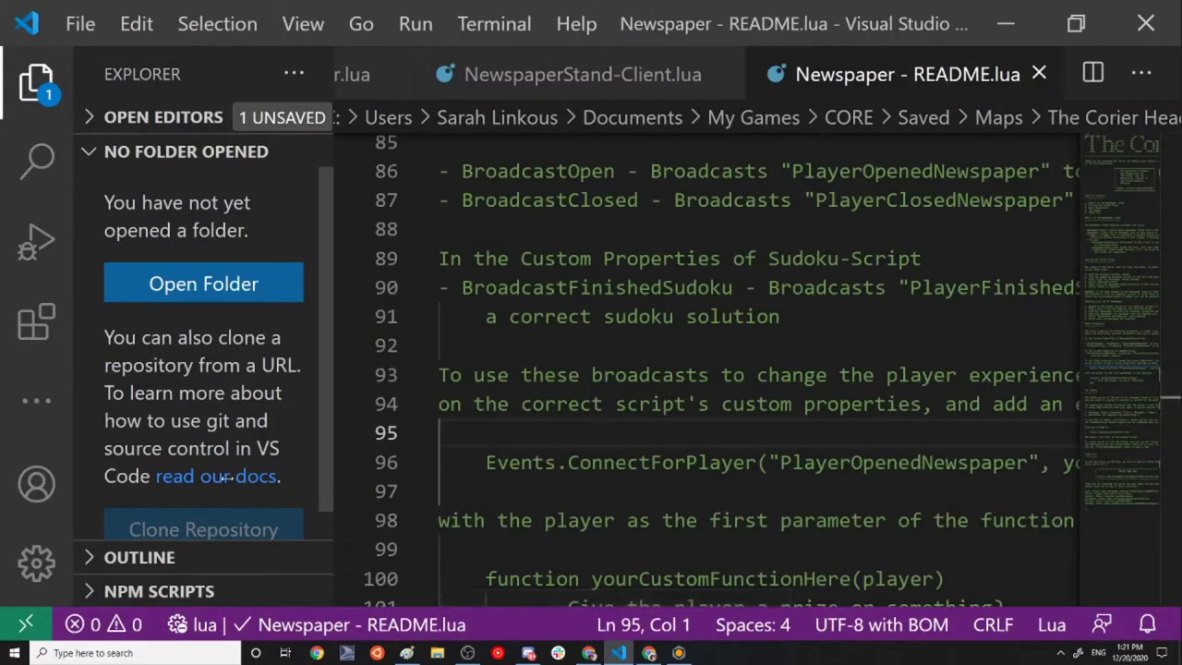
pyautogui.moveTo(683, 595); pyautogui.dragTo(760, 605)
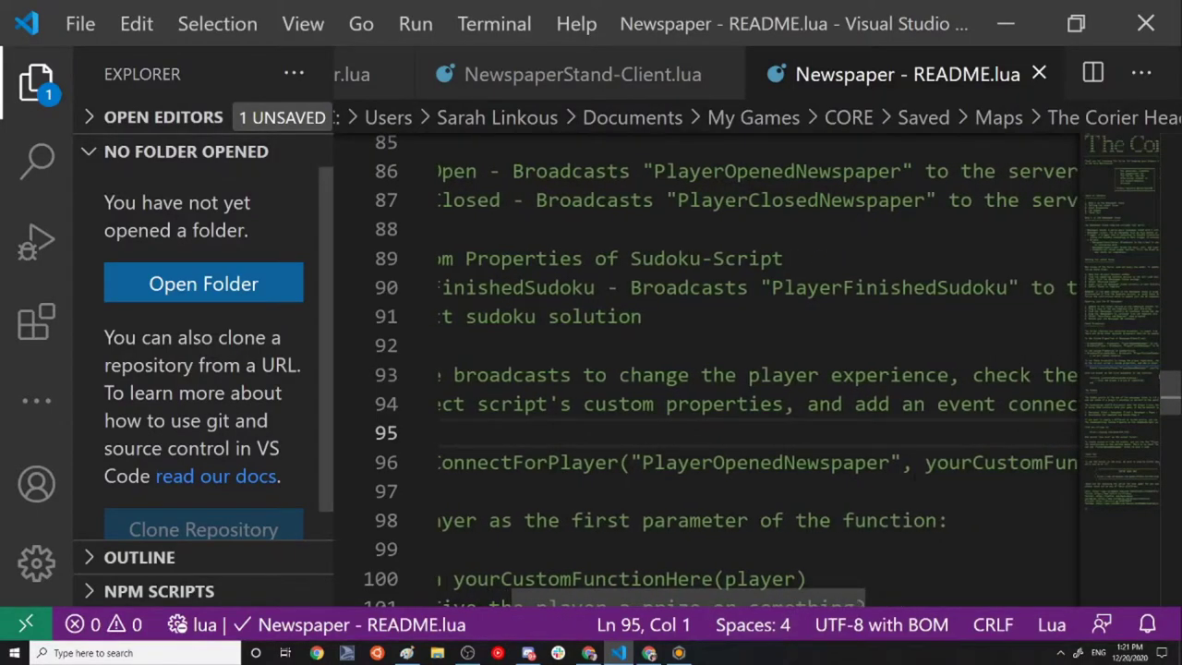
pyautogui.moveTo(917, 462); pyautogui.dragTo(1046, 462)
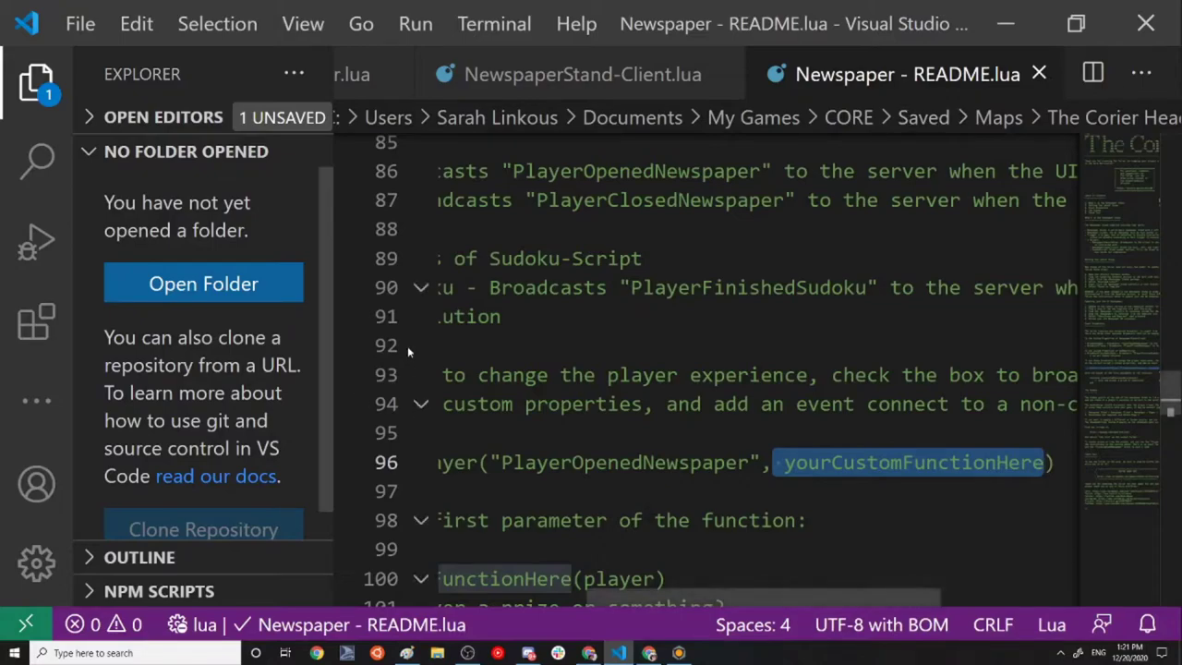
# Reduce the text size, then highlight the event connect instruction on line 94 and the player parameter of the example function.
pyautogui.hotkey('ctrl', '-')
pyautogui.moveTo(1011, 338); pyautogui.dragTo(188, 329)
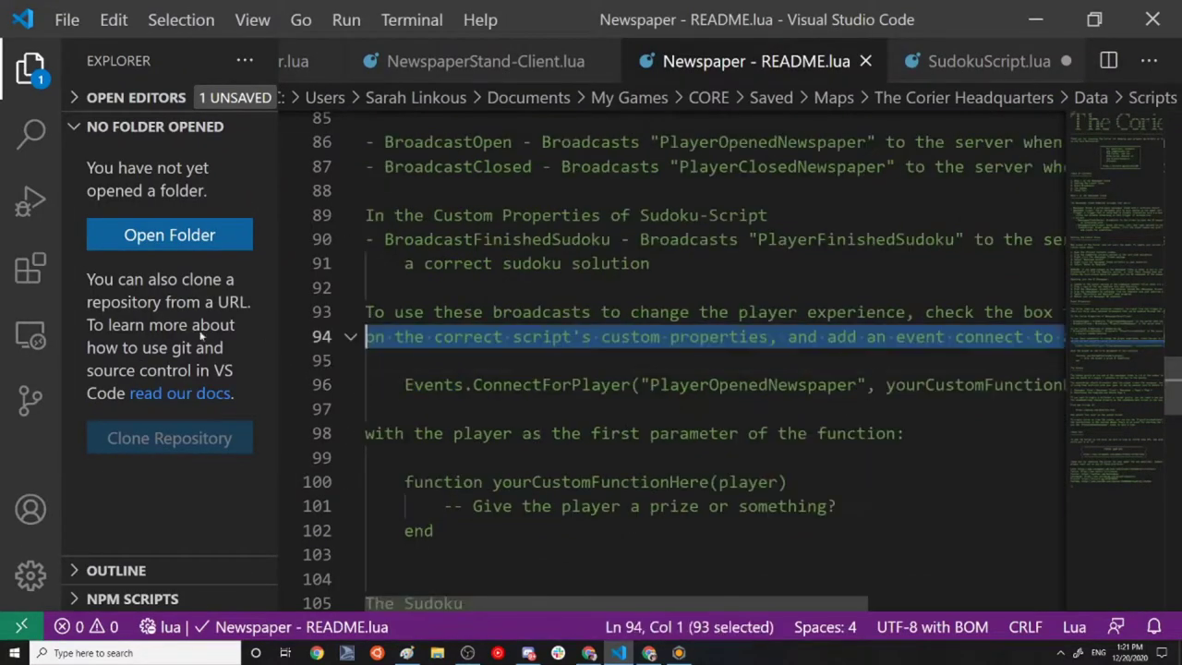
pyautogui.click(648, 433)
pyautogui.scroll(-2, 648, 433)
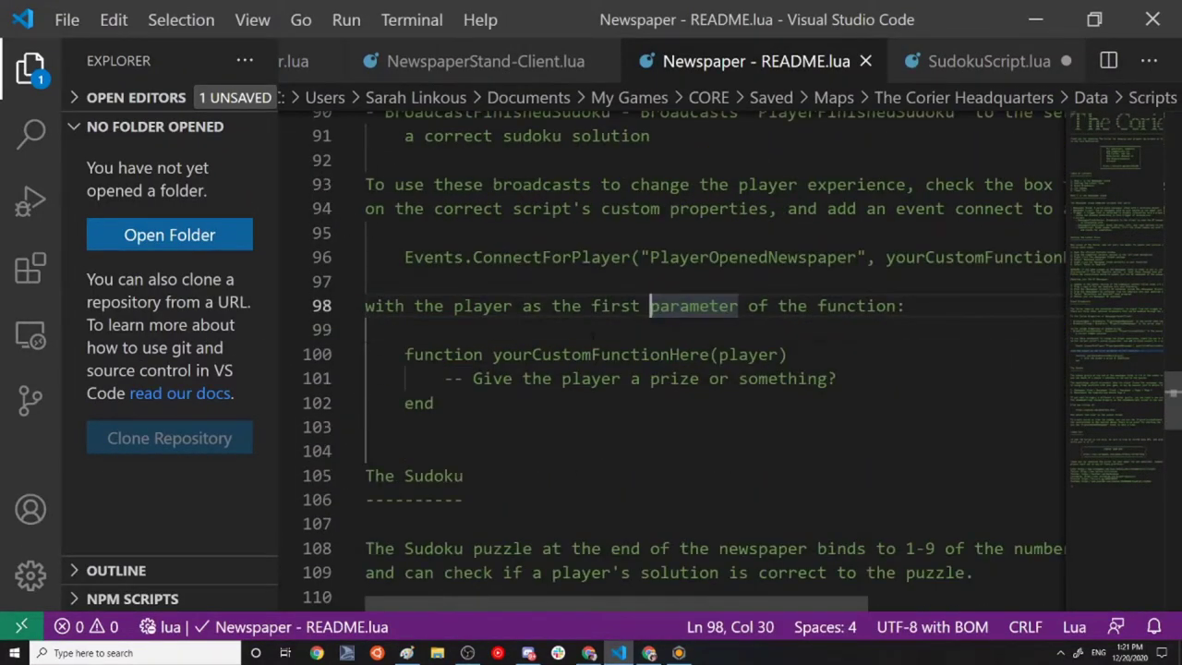
pyautogui.moveTo(709, 355); pyautogui.dragTo(781, 355)
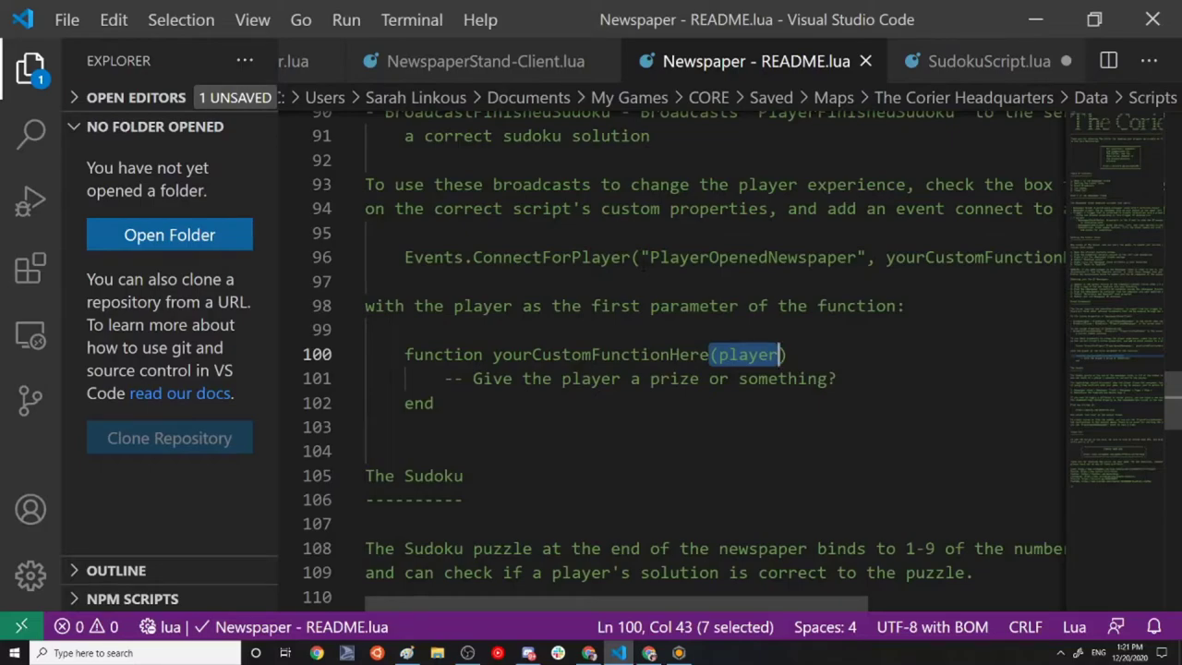
# Look past the event examples to the Thank You section and return to the sudoku section's puzzle generator link.
pyautogui.scroll(-15, 674, 360)
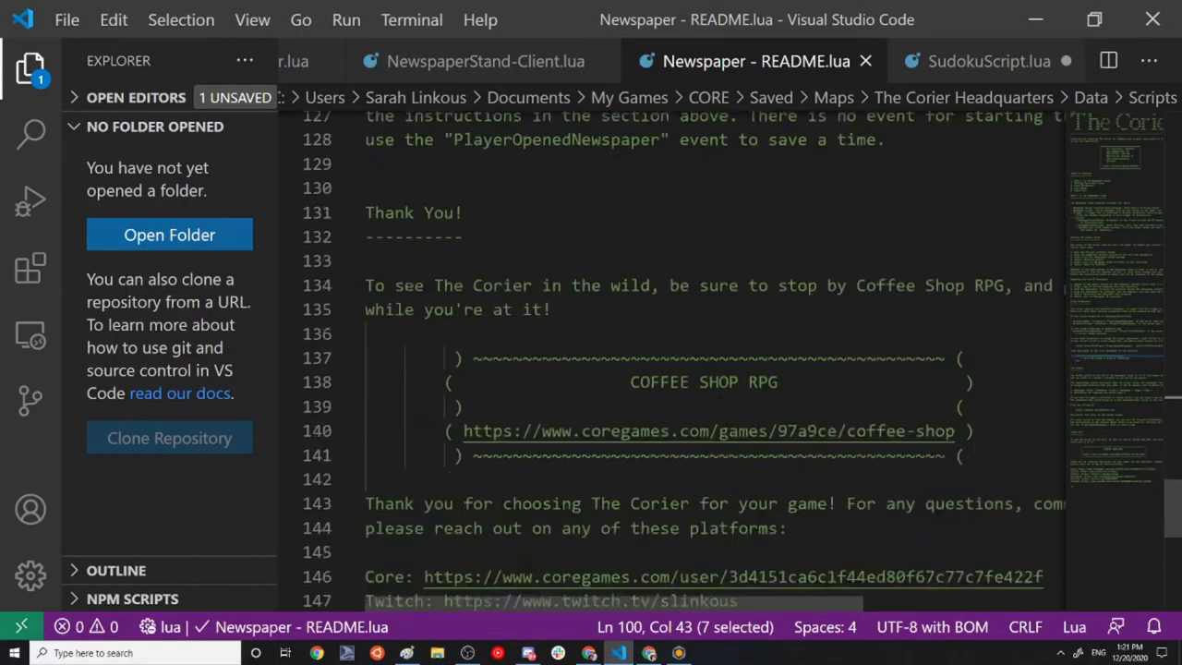
pyautogui.scroll(6, 554, 251)
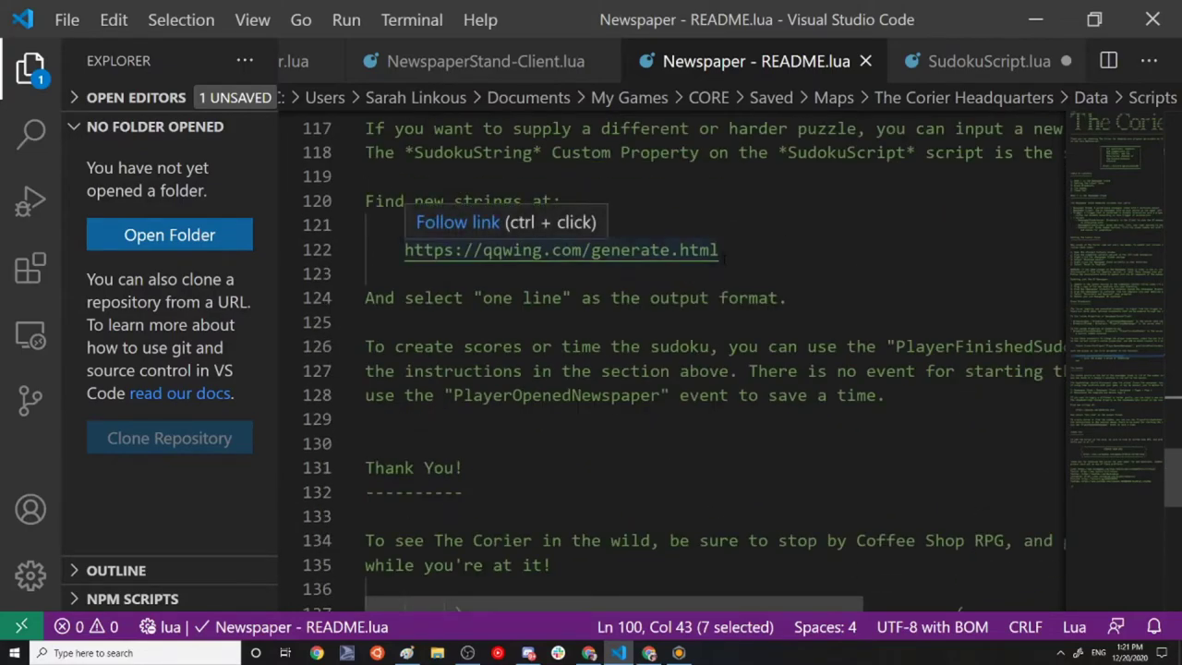
# Highlight the PlayerOpenedNewspaper event and the start of the paragraph on scoring or timing the sudoku in the README.
pyautogui.scroll(-3, 554, 252)
pyautogui.scroll(3, 554, 251)
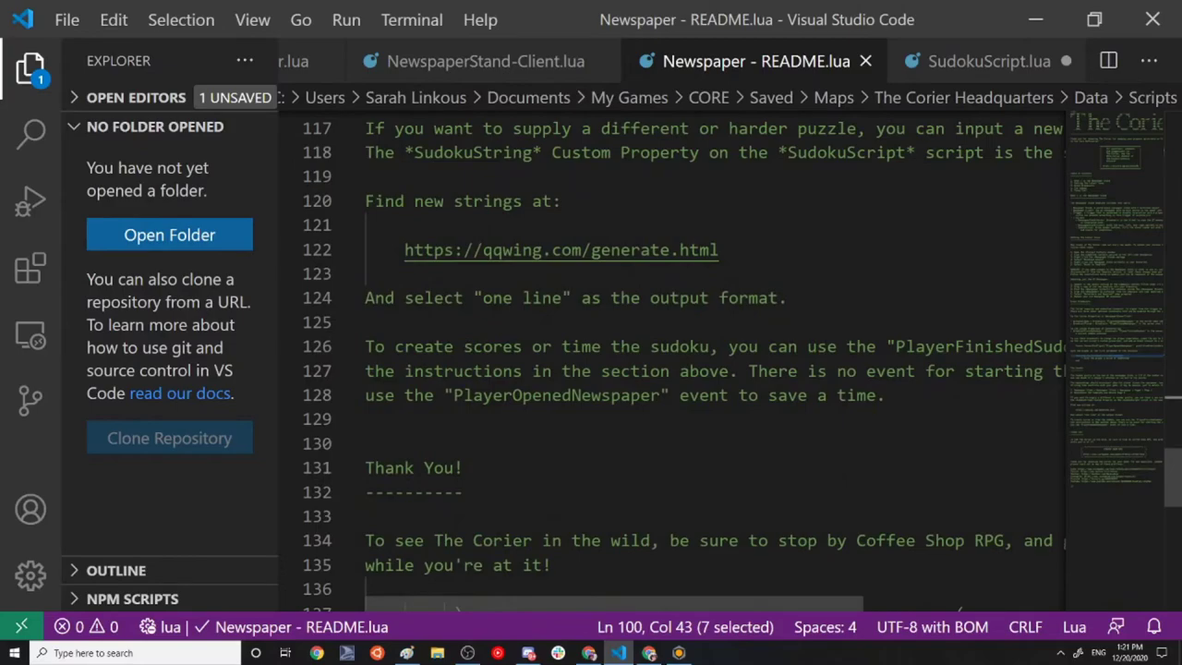
pyautogui.moveTo(454, 396); pyautogui.dragTo(653, 395)
pyautogui.click(661, 395)
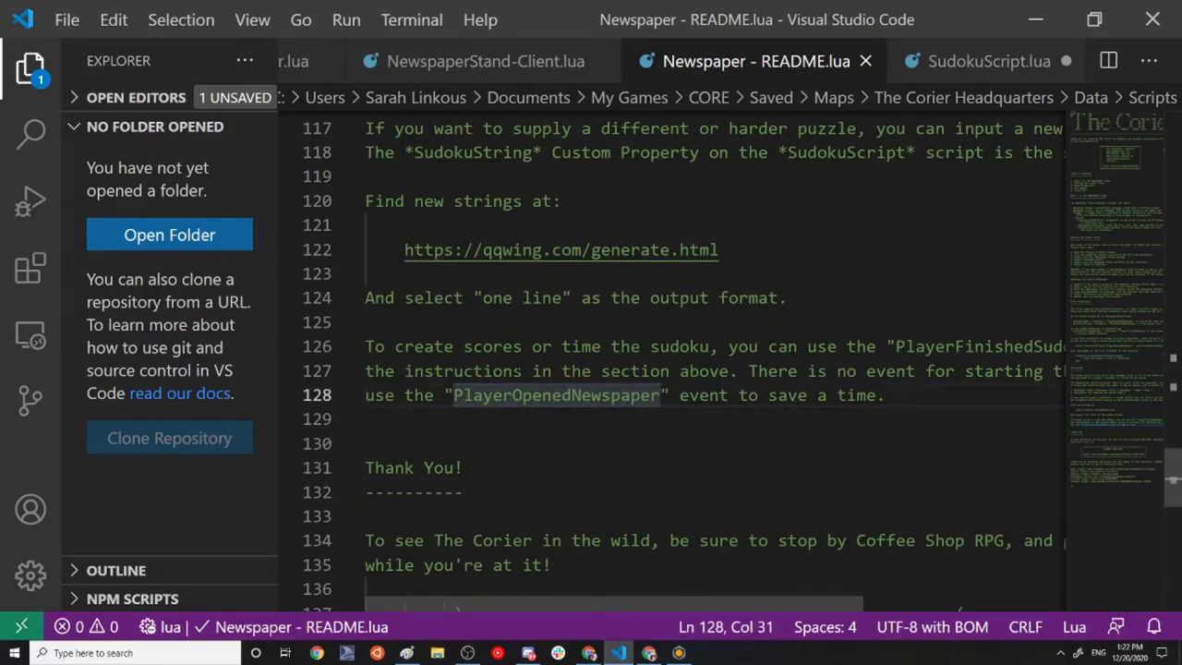
pyautogui.moveTo(365, 323); pyautogui.dragTo(926, 346)
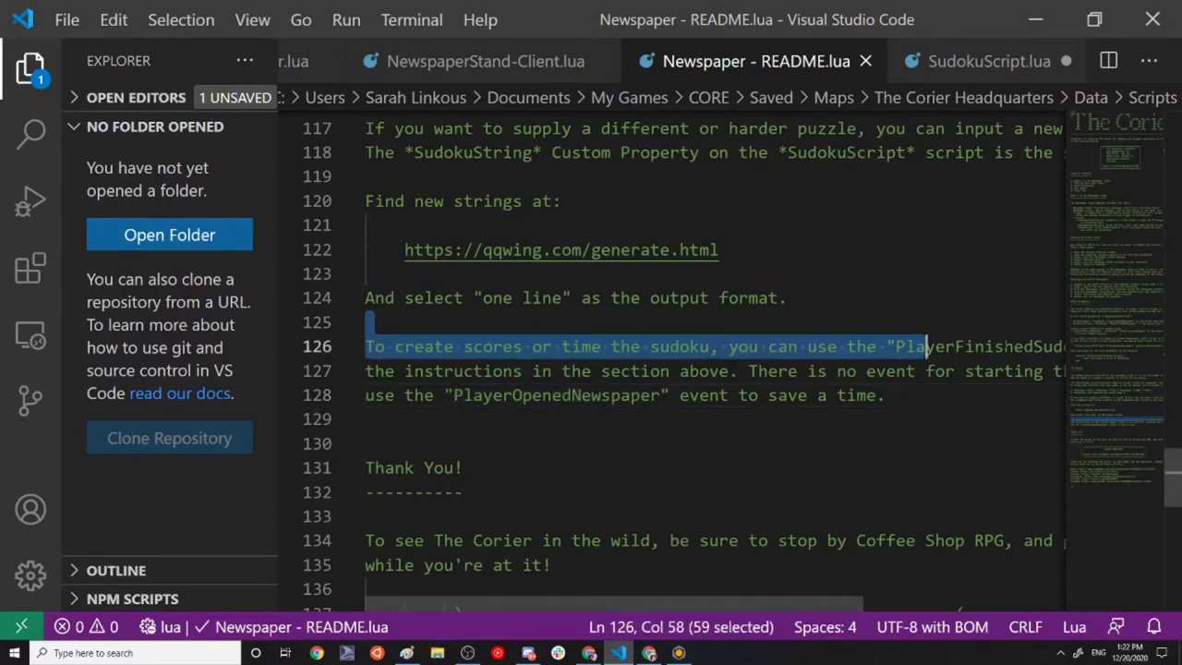
# Look back over the README's sudoku section and the instructions for connecting to the broadcast events.
pyautogui.scroll(5, 926, 347)
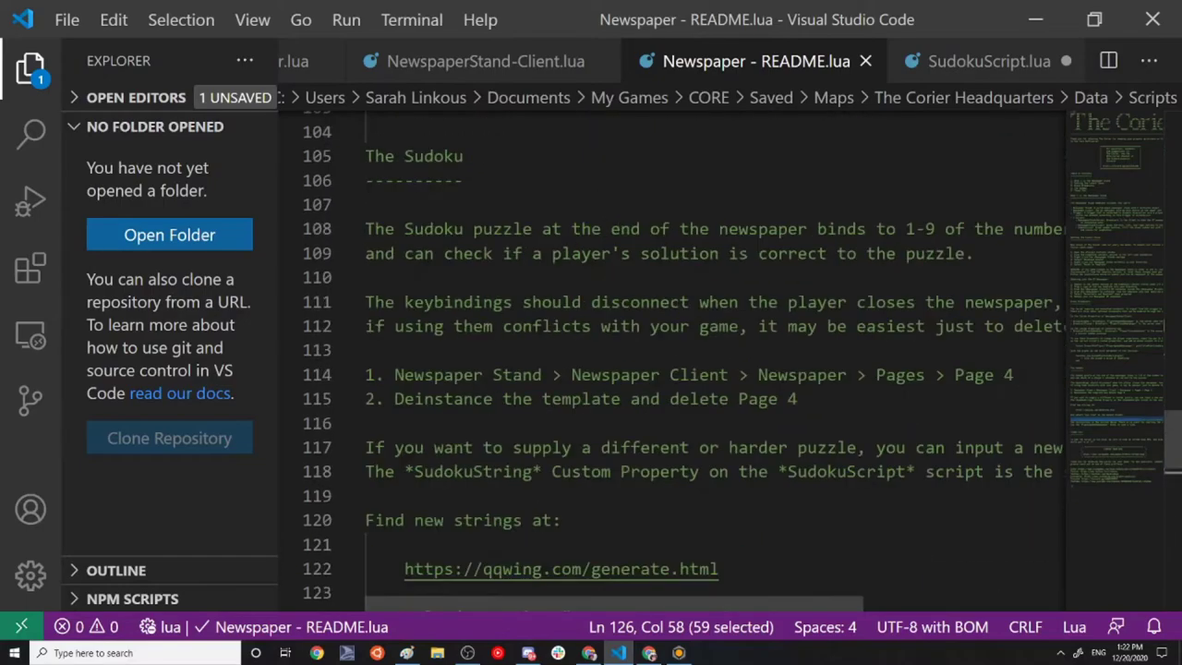
pyautogui.scroll(4, 927, 407)
pyautogui.scroll(-7, 927, 407)
pyautogui.scroll(5, 927, 406)
pyautogui.scroll(4, 780, 399)
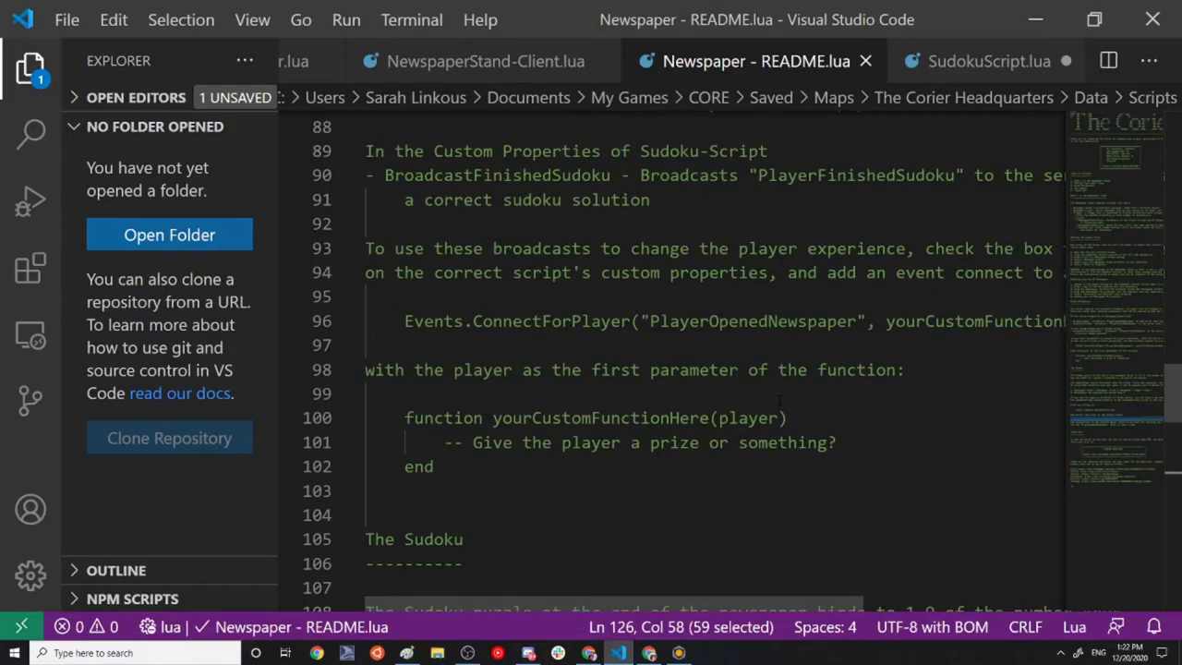
# Switch back to Core and enable BroadcastFinishedSudoku in the custom properties of SudokuScript.
pyautogui.click(1009, 59)
pyautogui.click(1036, 19)
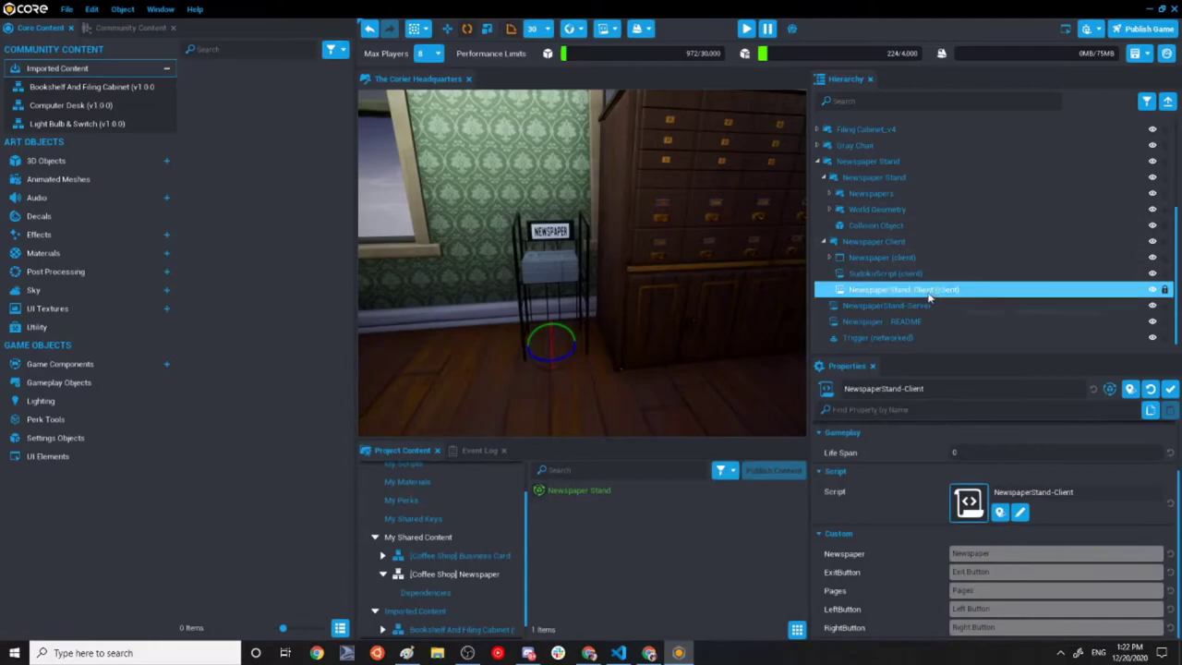
pyautogui.click(909, 275)
pyautogui.scroll(-1, 1003, 560)
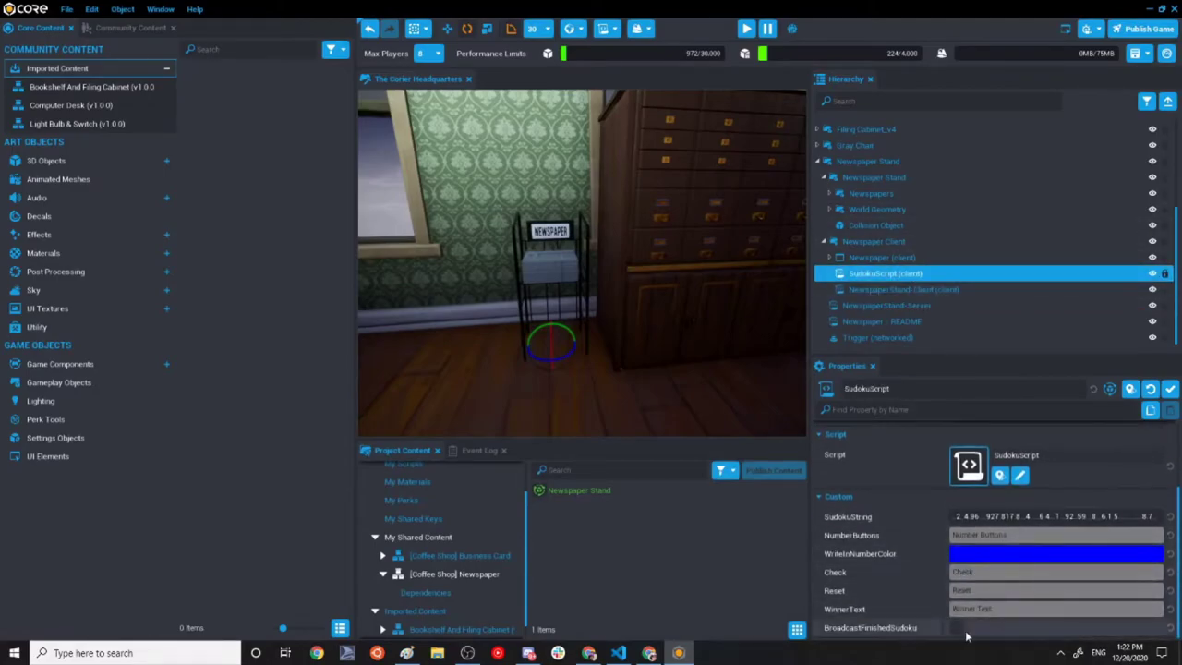
pyautogui.click(958, 628)
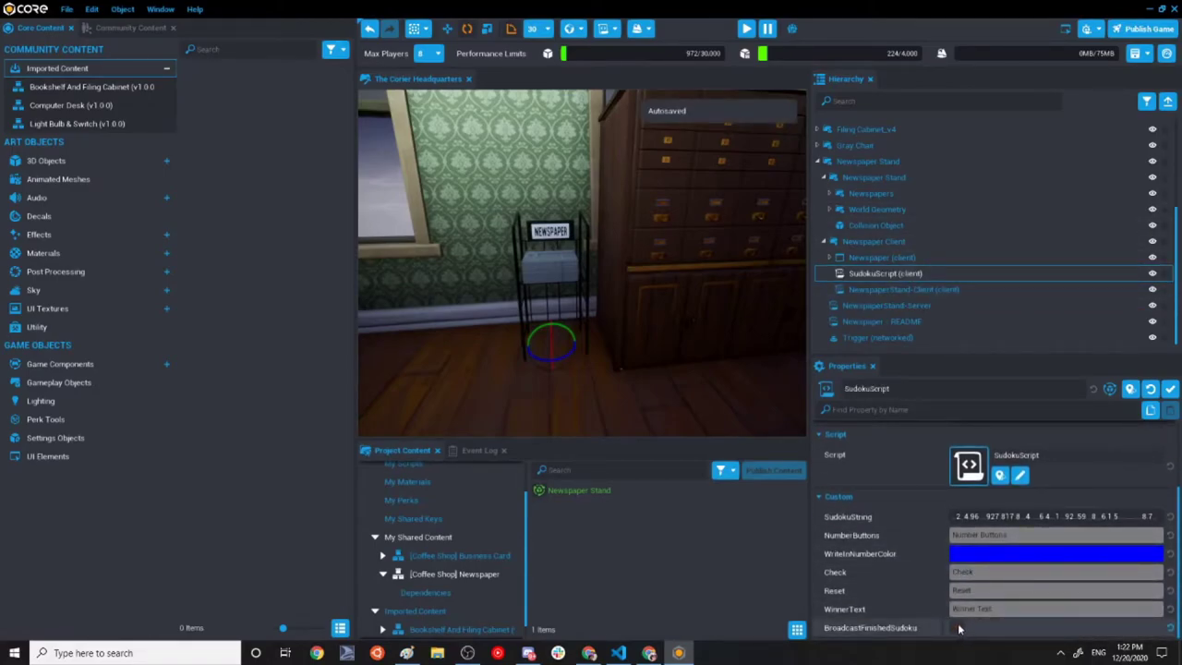
pyautogui.scroll(1, 927, 585)
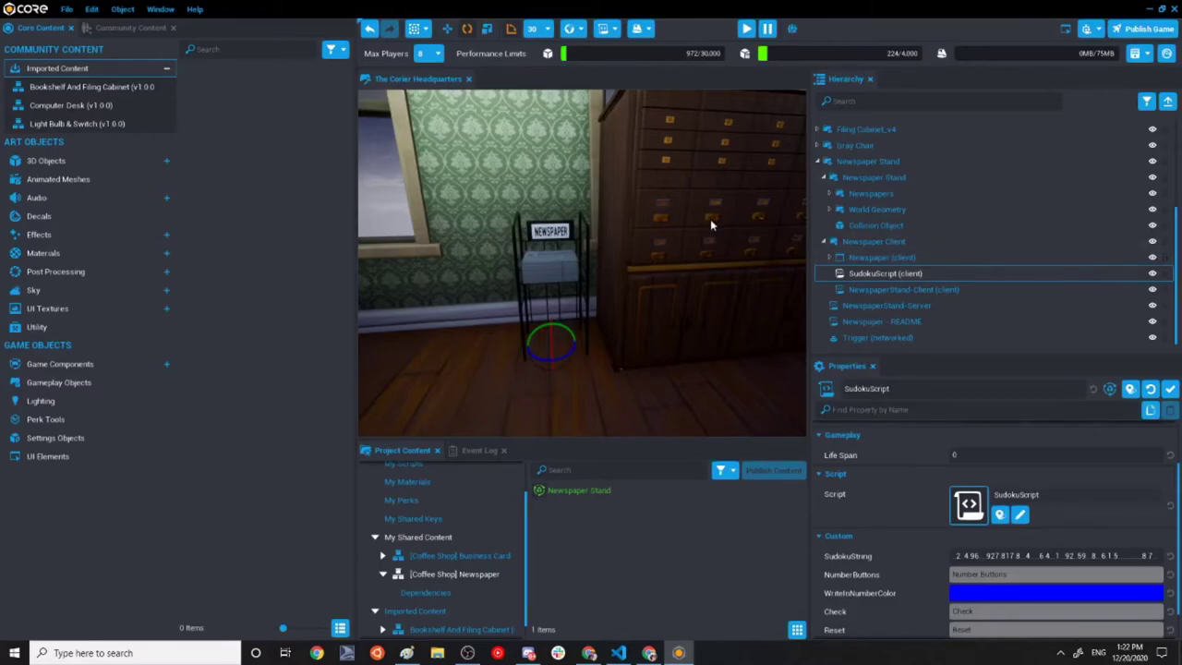
# View the newspaper stand in the scene from closer up and open Community Content.
pyautogui.scroll(-3, 659, 259)
pyautogui.scroll(5, 654, 300)
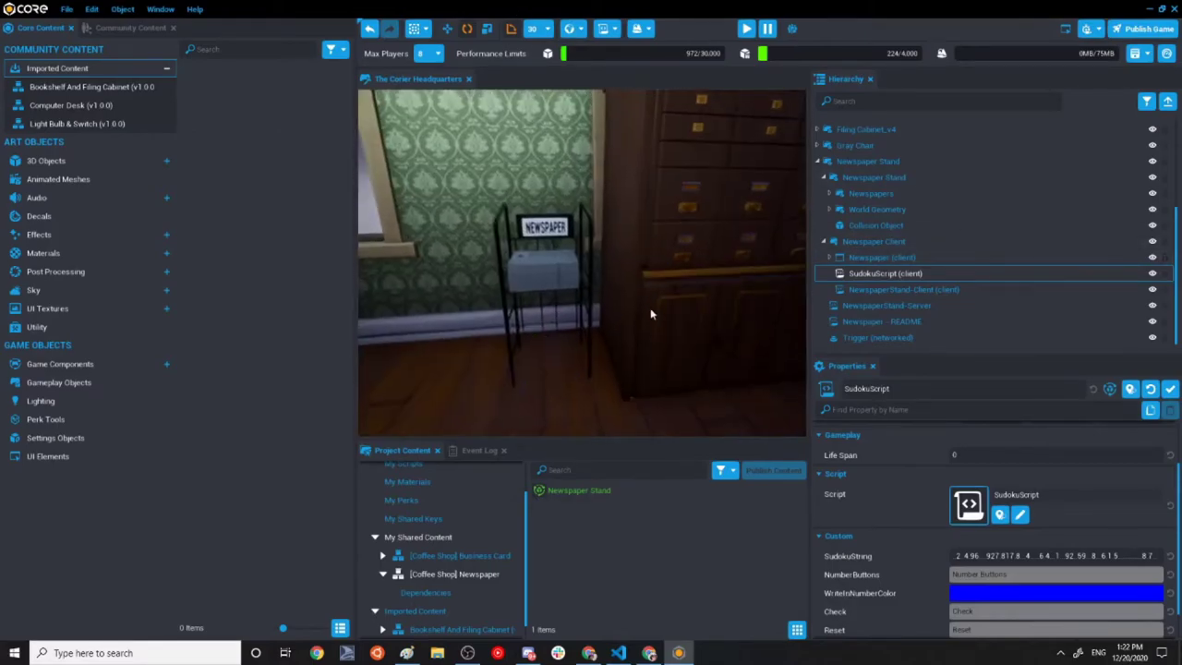
pyautogui.moveTo(652, 314); pyautogui.dragTo(731, 366, button='middle')
pyautogui.moveTo(703, 399); pyautogui.dragTo(536, 398, button='right')
pyautogui.click(130, 28)
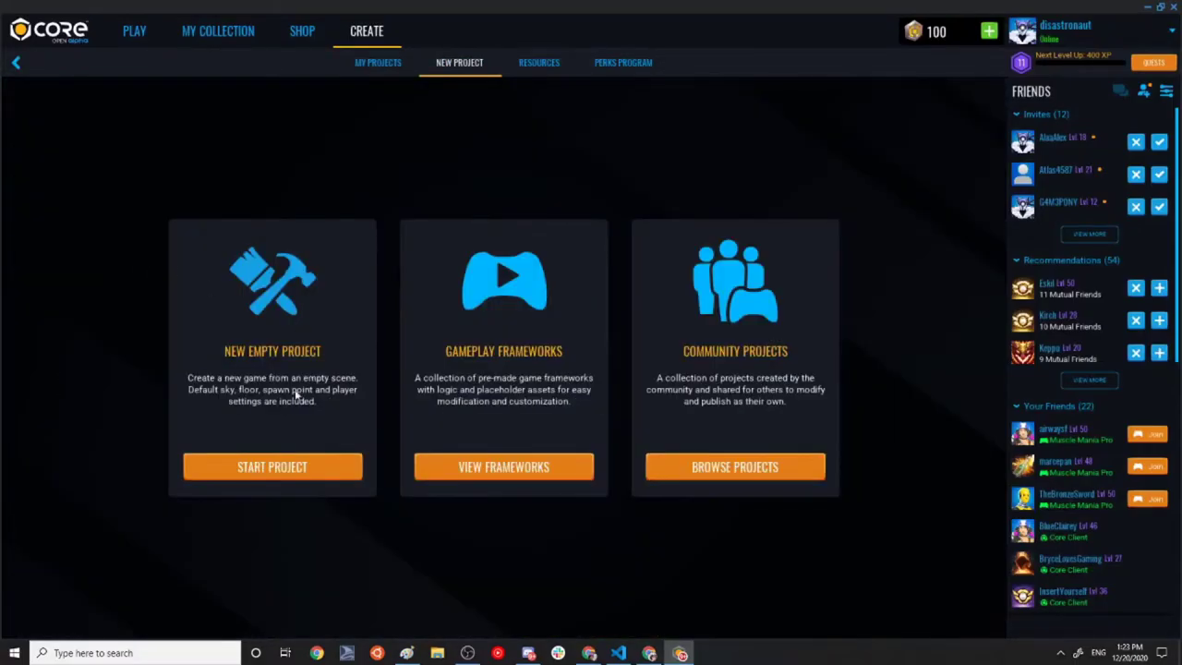
# Create a new empty project named NewspaperTestSpace.
pyautogui.click(288, 468)
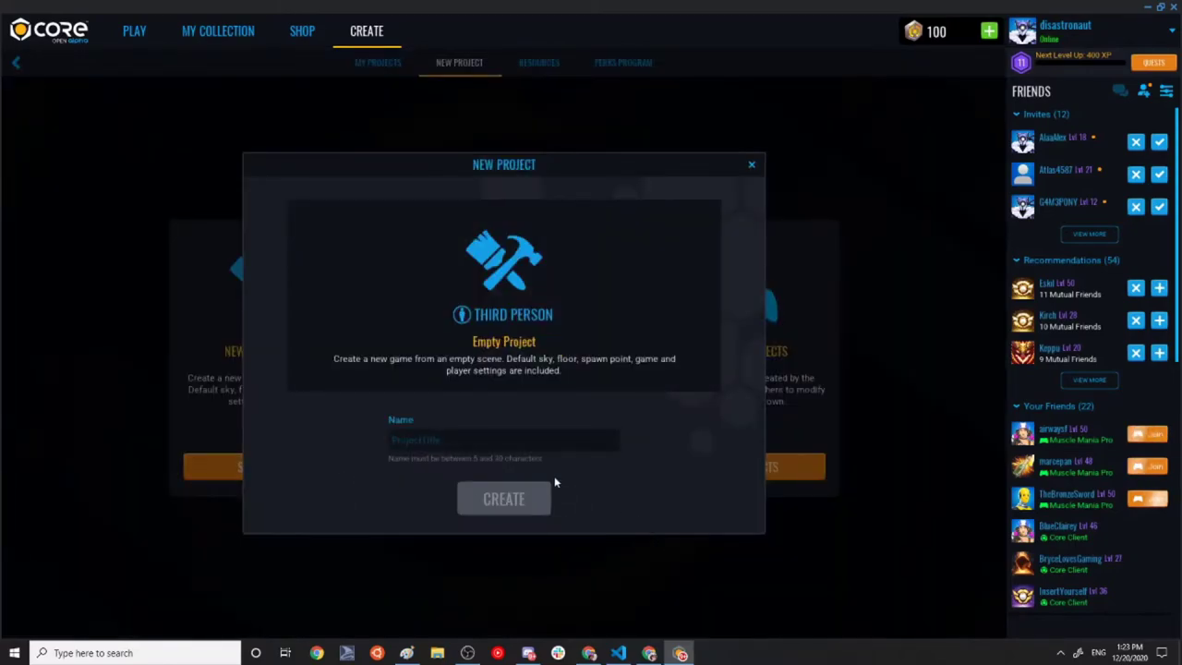
pyautogui.write('Mewa')
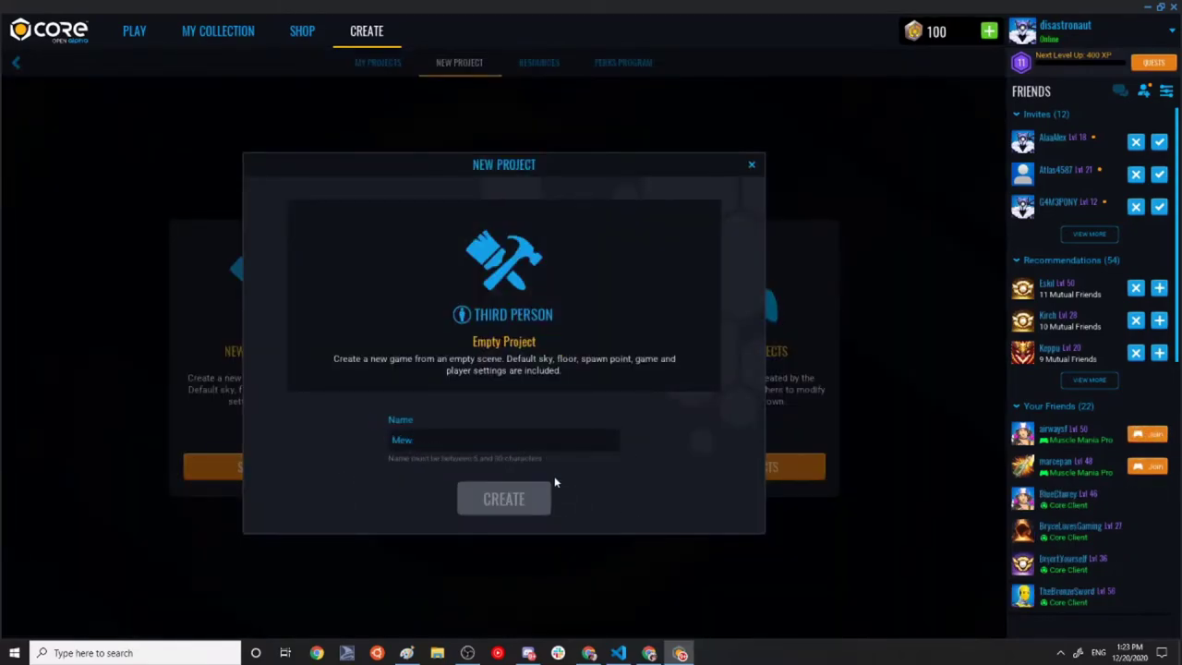
pyautogui.press('BackSpace')
pyautogui.press('BackSpace')
pyautogui.press('BackSpace')
pyautogui.press('BackSpace')
pyautogui.write('Newspap')
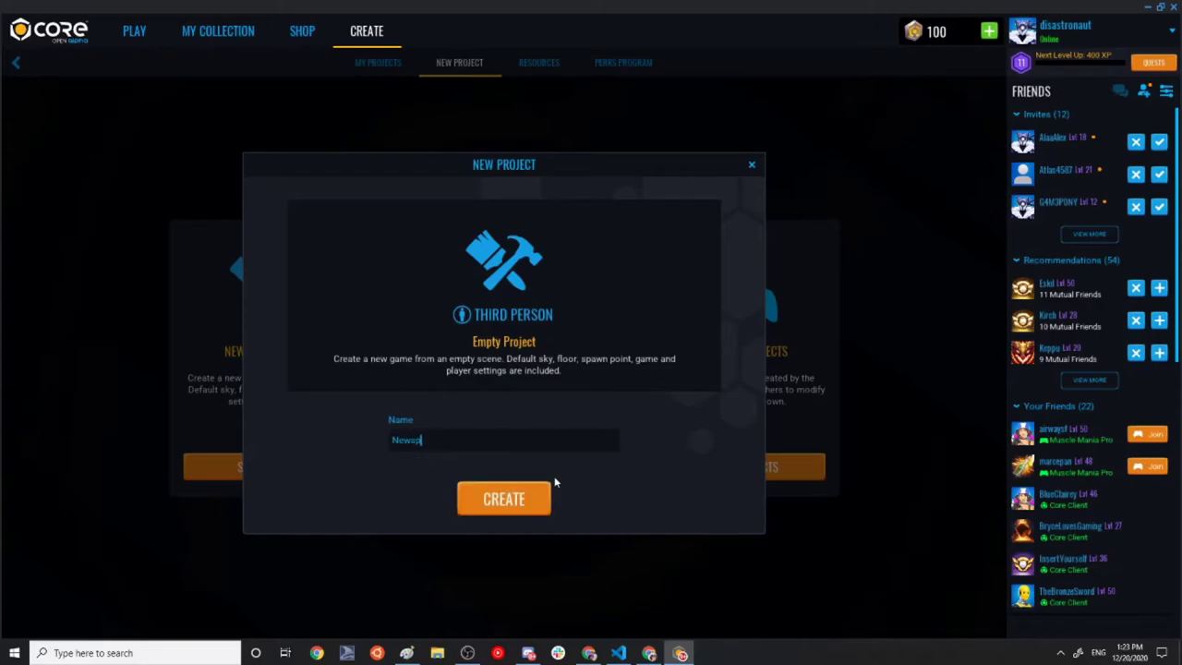
pyautogui.write('erTestSpace')
pyautogui.click(545, 491)
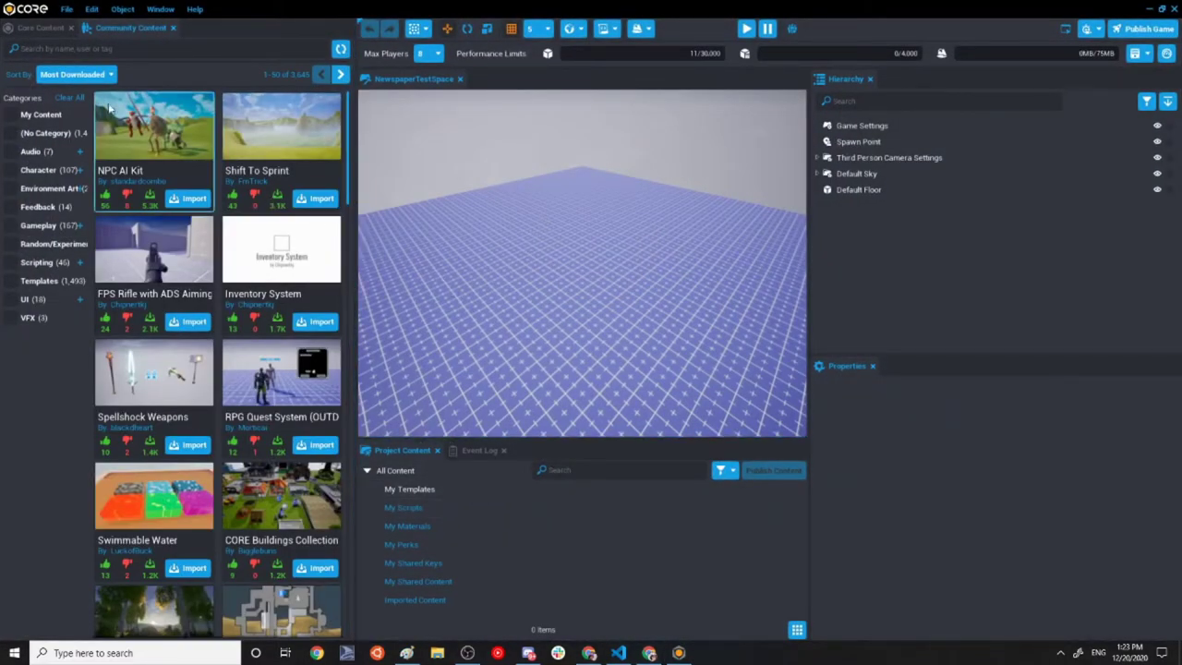
# Search Community Content for newspaper and import the [Coffee Shop] Newspaper template into the project.
pyautogui.click(43, 49)
pyautogui.write('Newspaper')
pyautogui.press('Return')
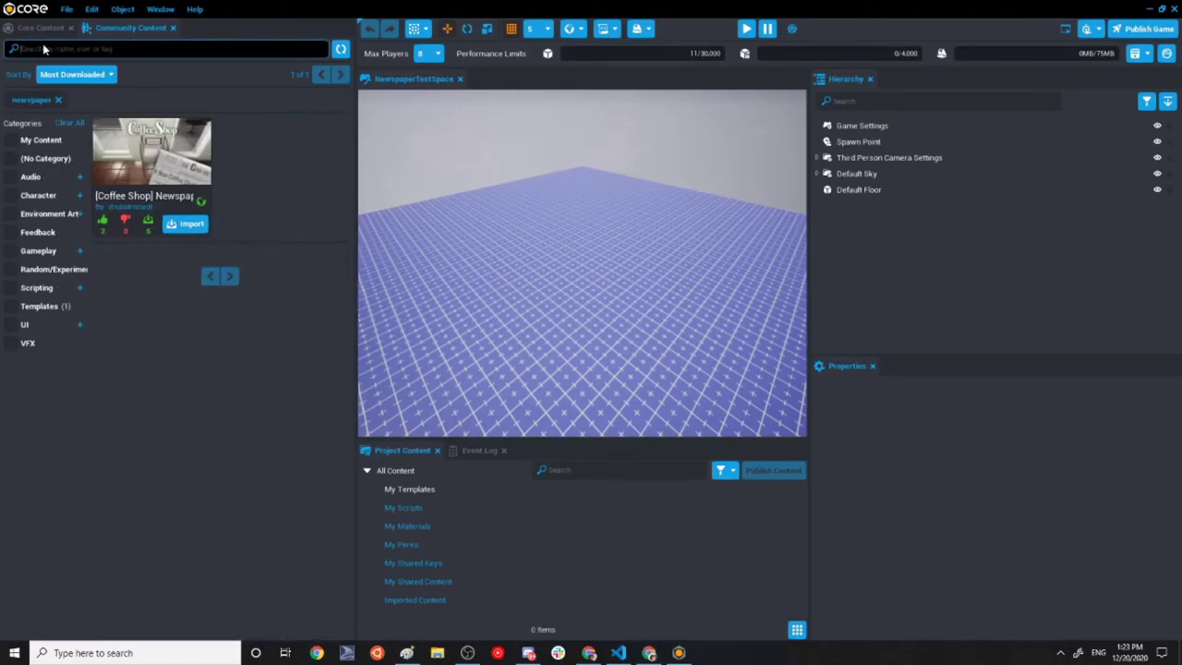
pyautogui.click(181, 197)
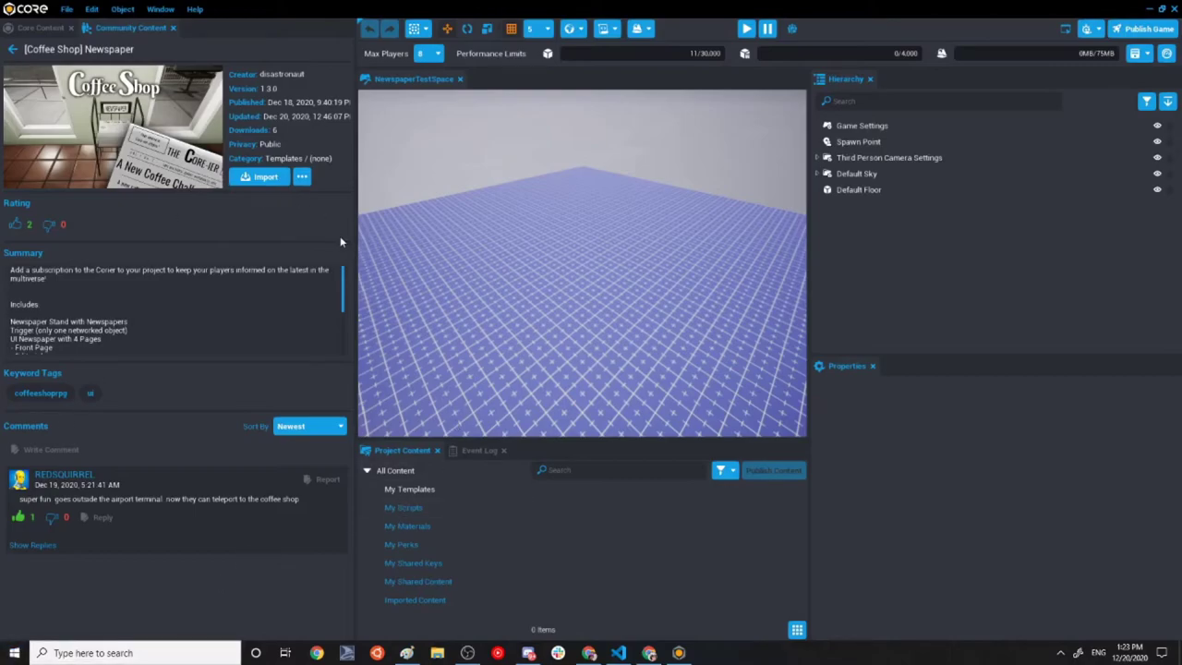
pyautogui.click(265, 177)
pyautogui.click(506, 349)
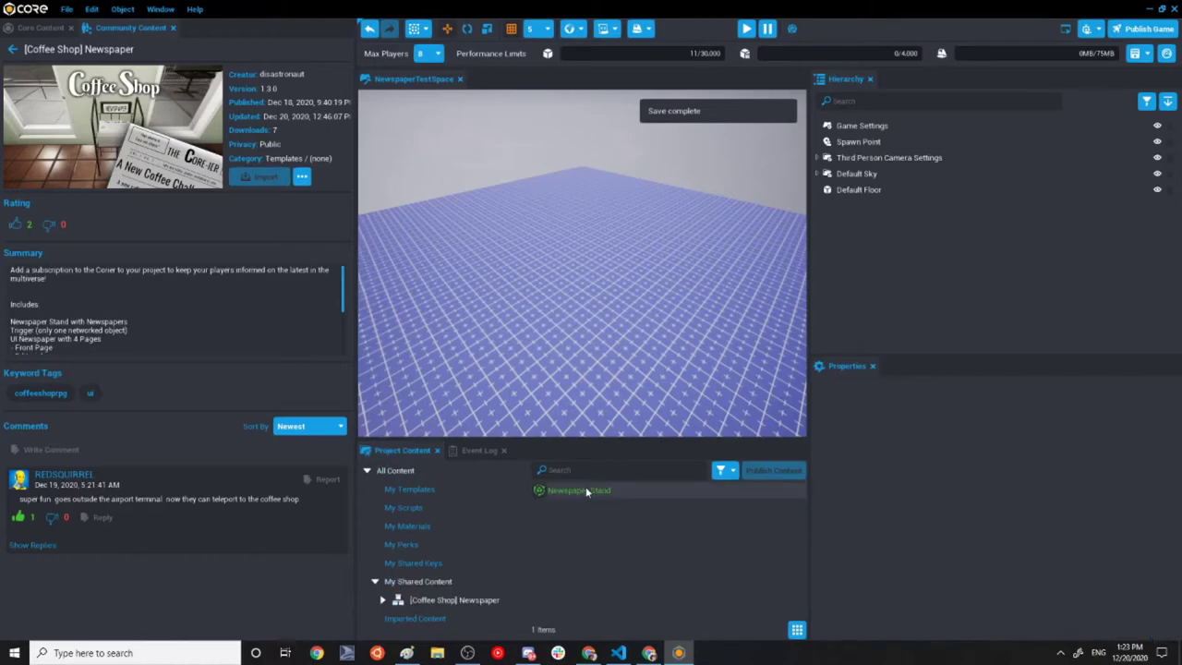
# Place the Newspaper Stand template on the floor of the scene at about X 205, Y 265.
pyautogui.moveTo(592, 492); pyautogui.dragTo(648, 277)
pyautogui.scroll(10, 661, 317)
pyautogui.moveTo(567, 293); pyautogui.dragTo(353, 287, button='middle')
pyautogui.scroll(-6, 403, 235)
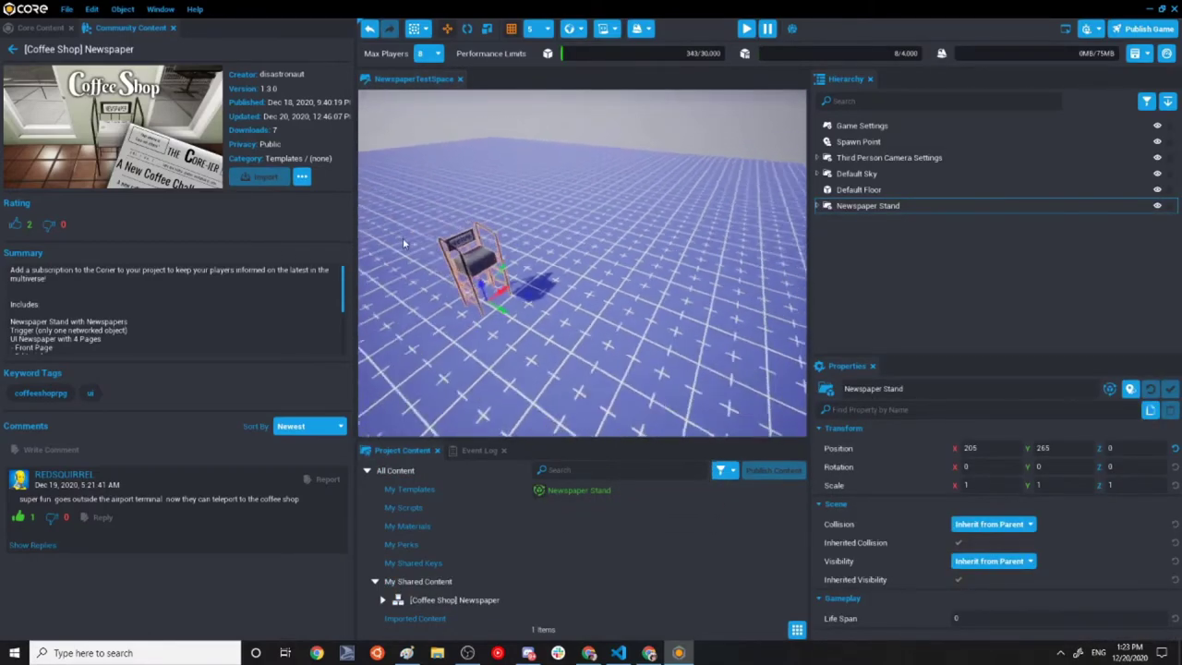
# Preview the game, pick up a newspaper from the stand, close it and end the preview.
pyautogui.press('=')
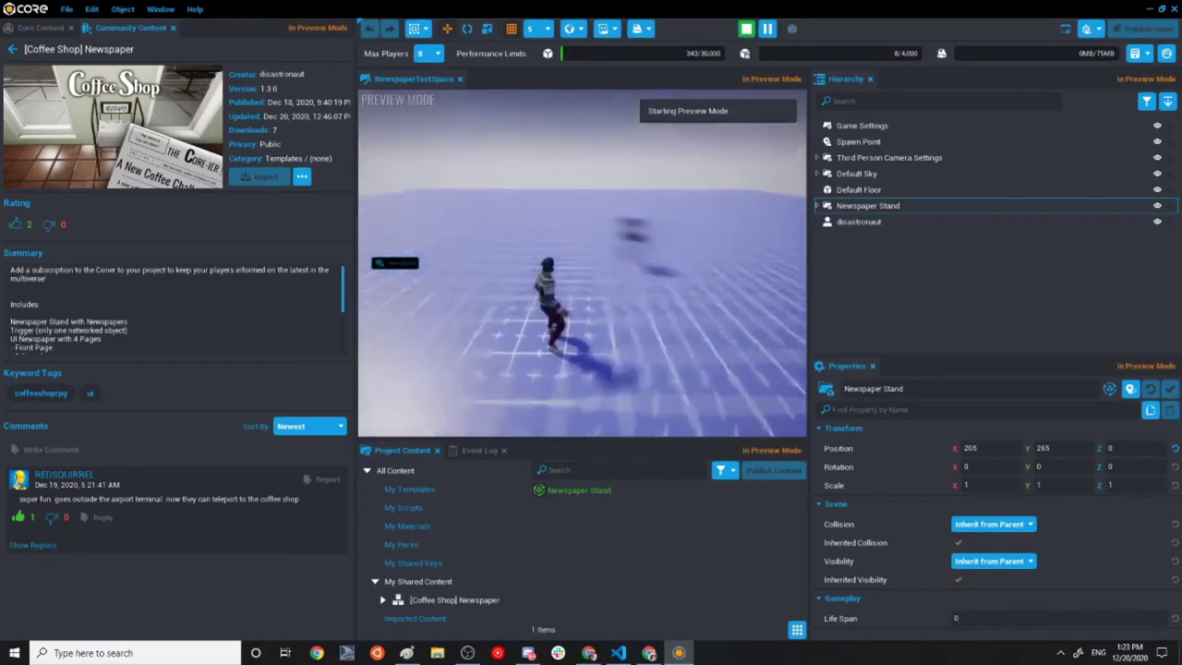
pyautogui.press('w')
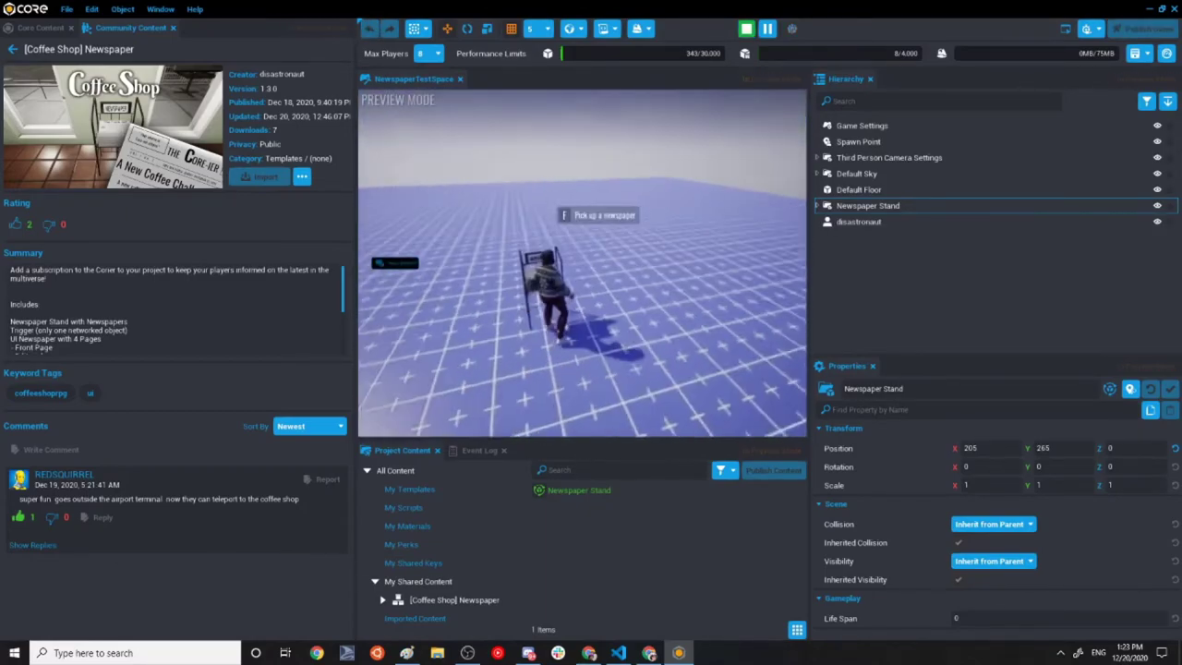
pyautogui.press('f')
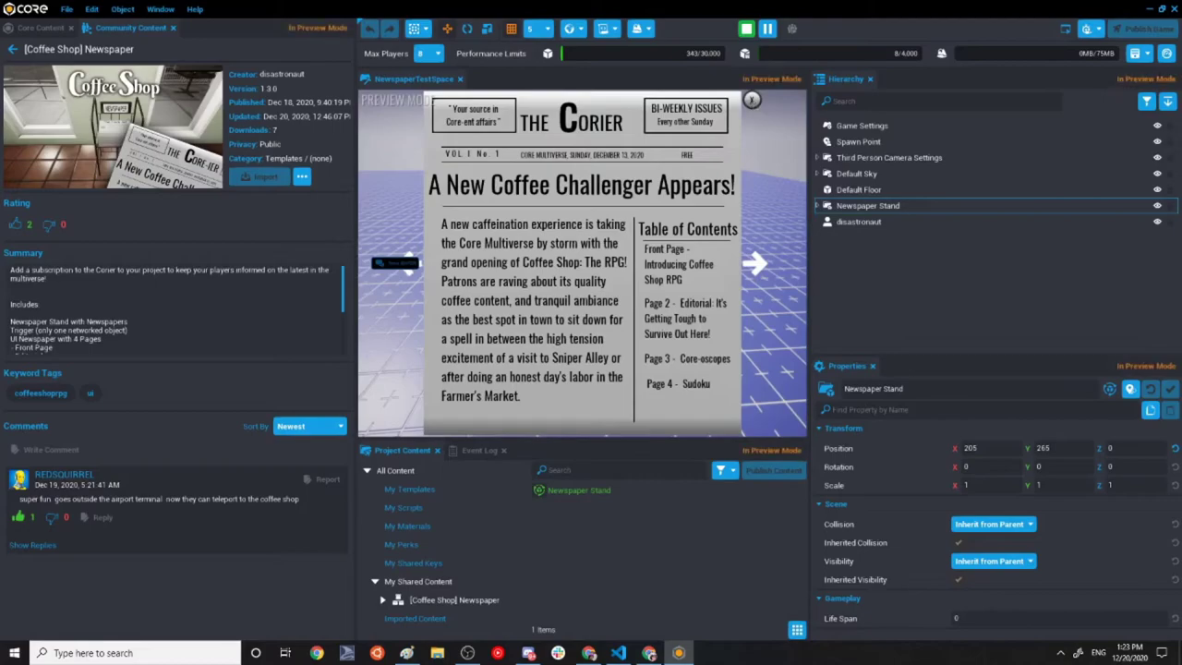
pyautogui.click(752, 100)
pyautogui.press('s')
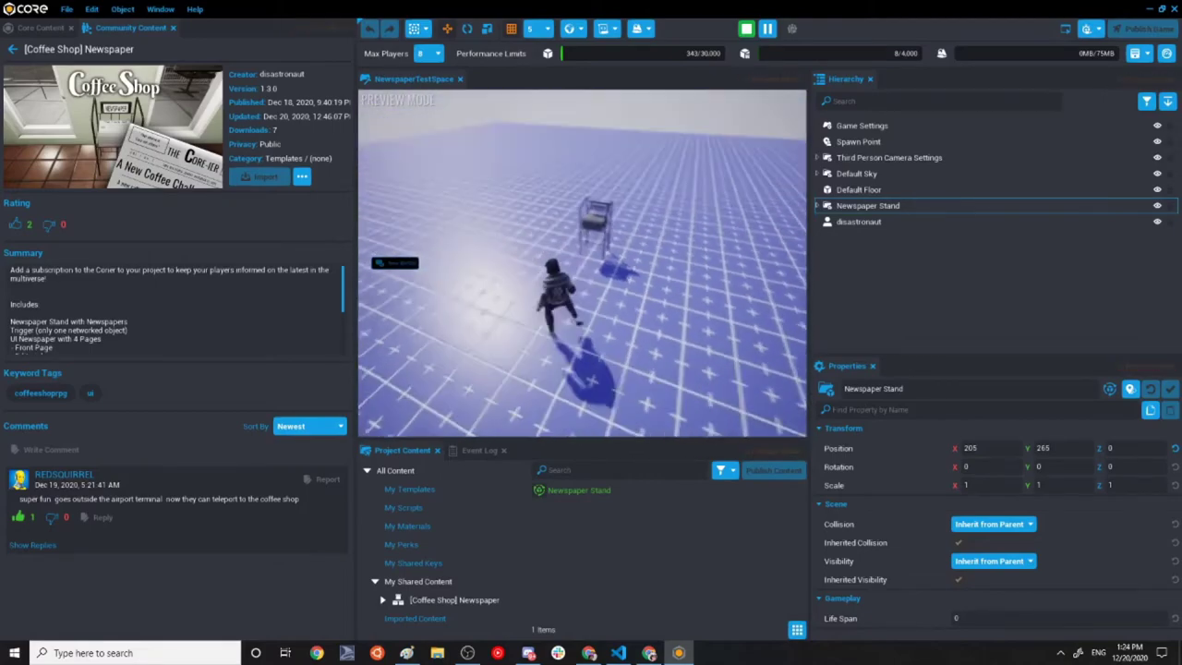
pyautogui.press('Escape')
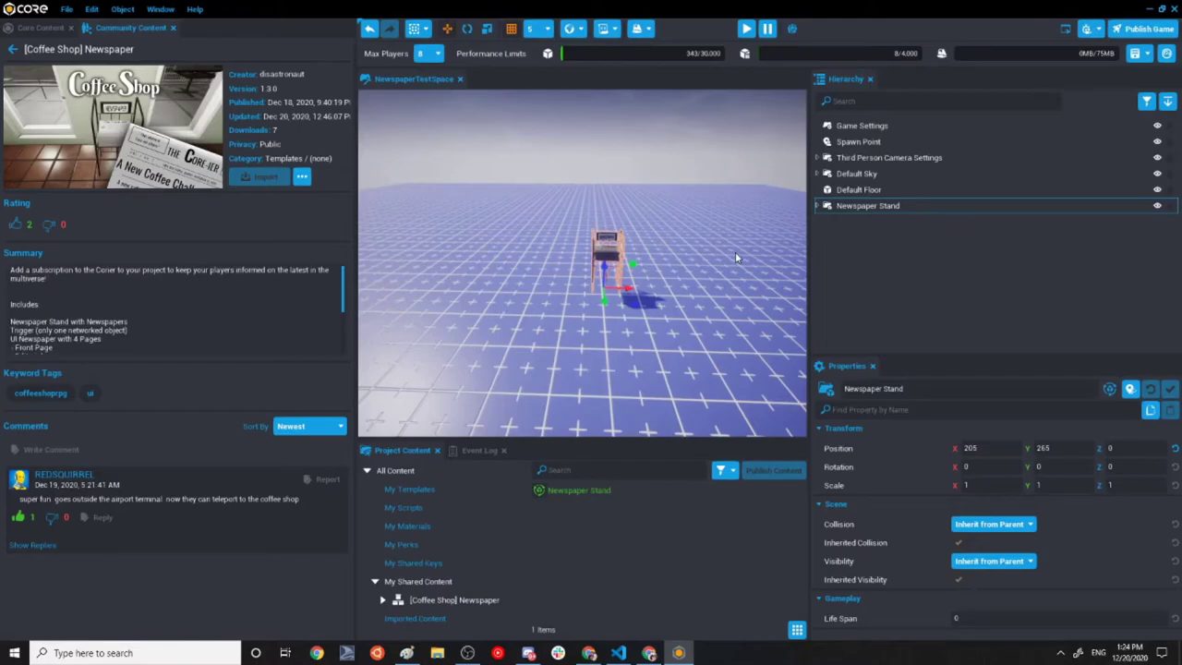
# Enlarge the project content area and add the latest version of [Coffee Shop] Newspaper to Core Content, saving the project.
pyautogui.scroll(-4, 517, 351)
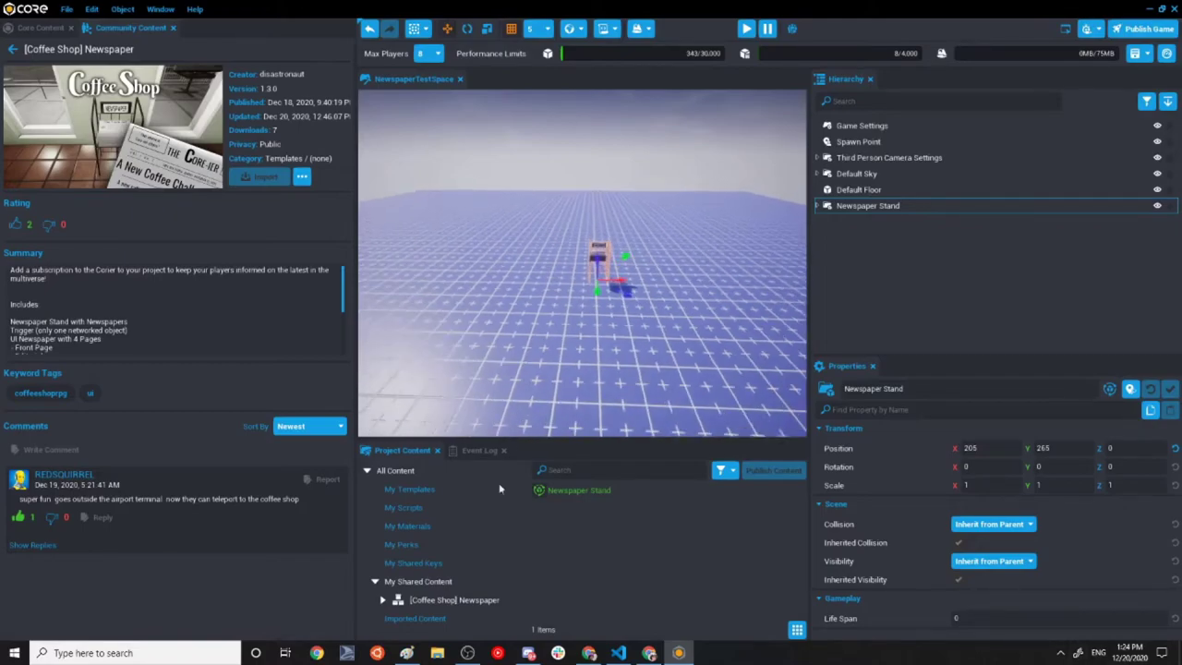
pyautogui.moveTo(502, 442); pyautogui.dragTo(489, 375)
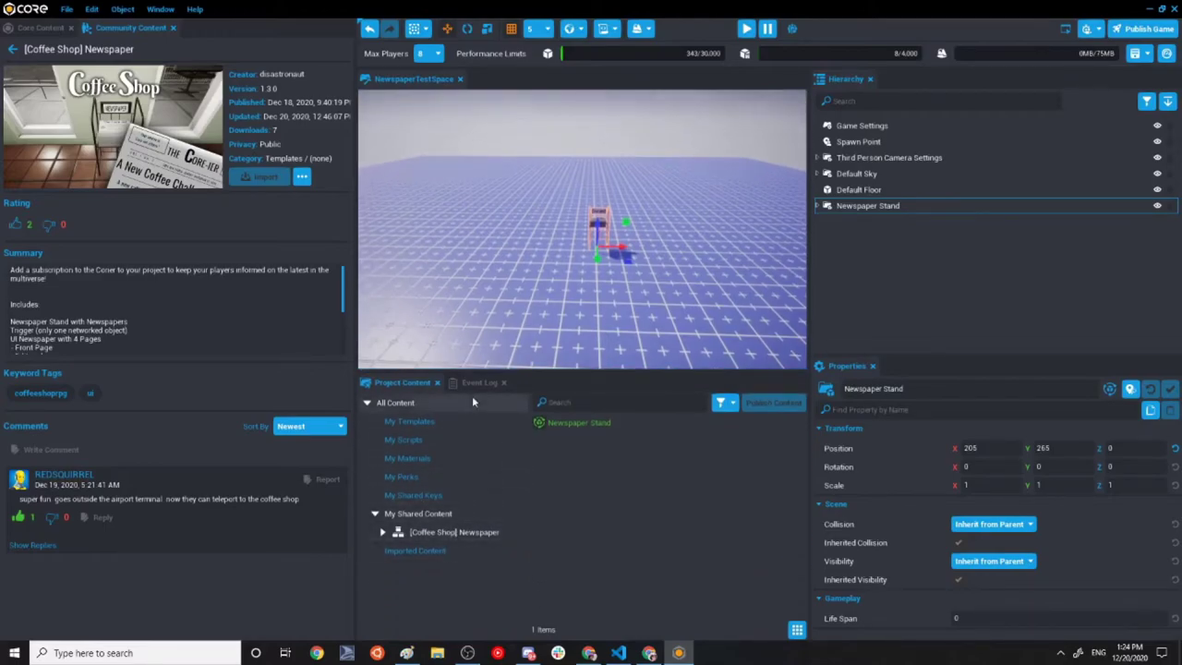
pyautogui.rightClick(447, 535)
pyautogui.click(491, 557)
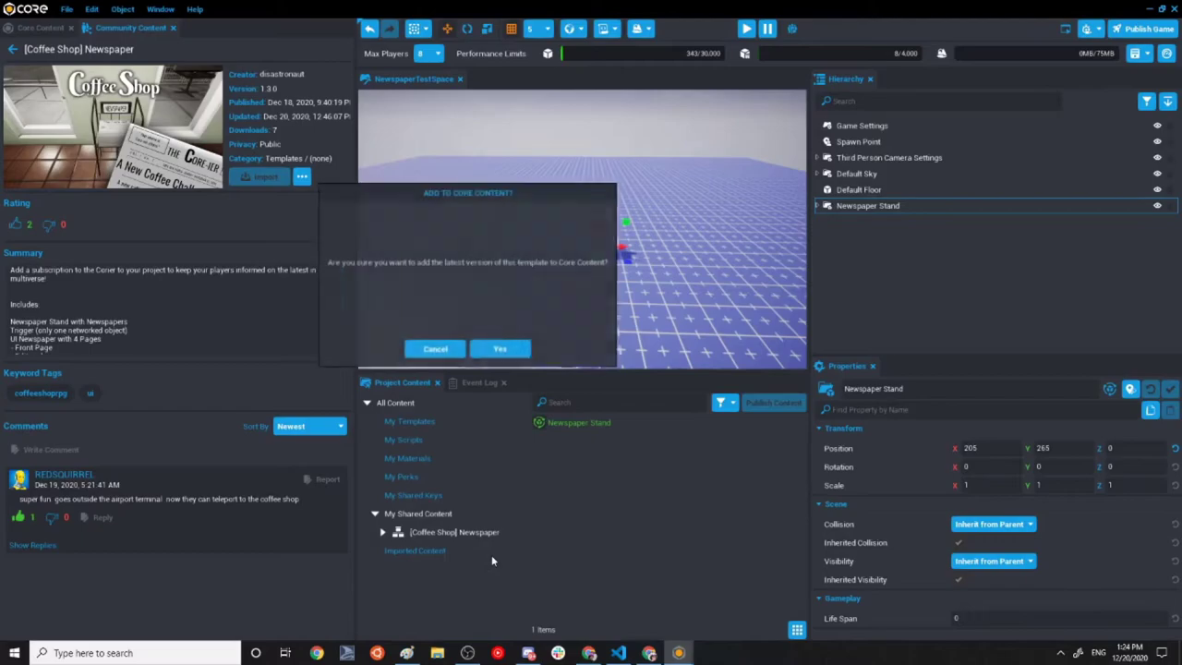
pyautogui.click(502, 345)
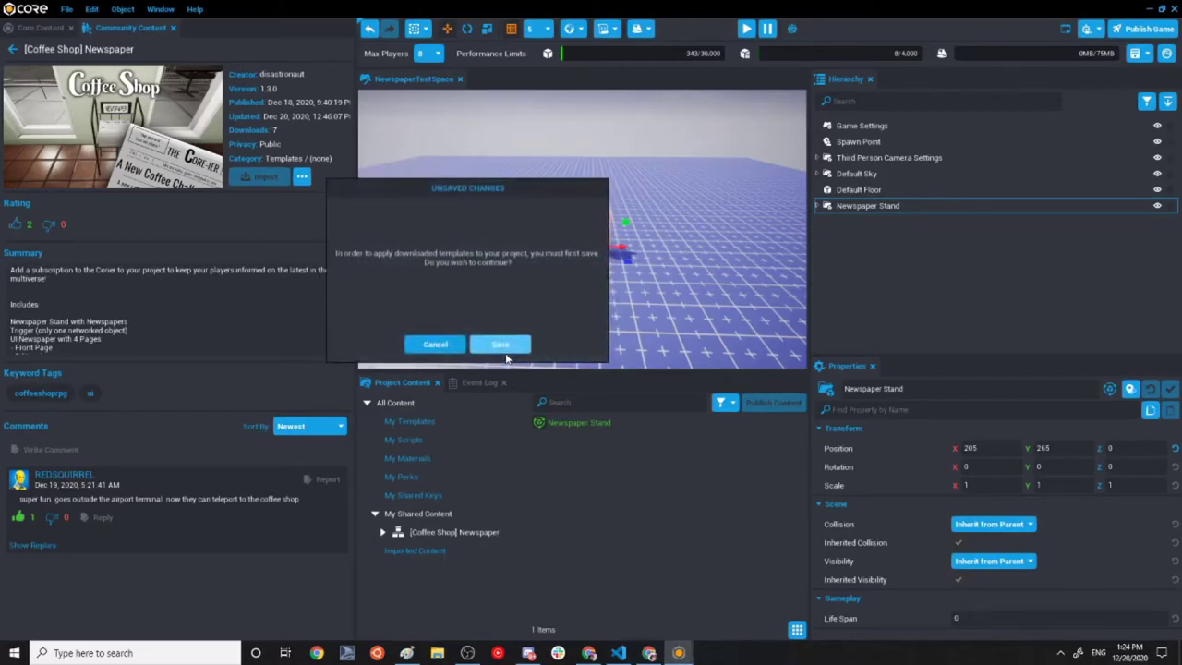
pyautogui.click(501, 345)
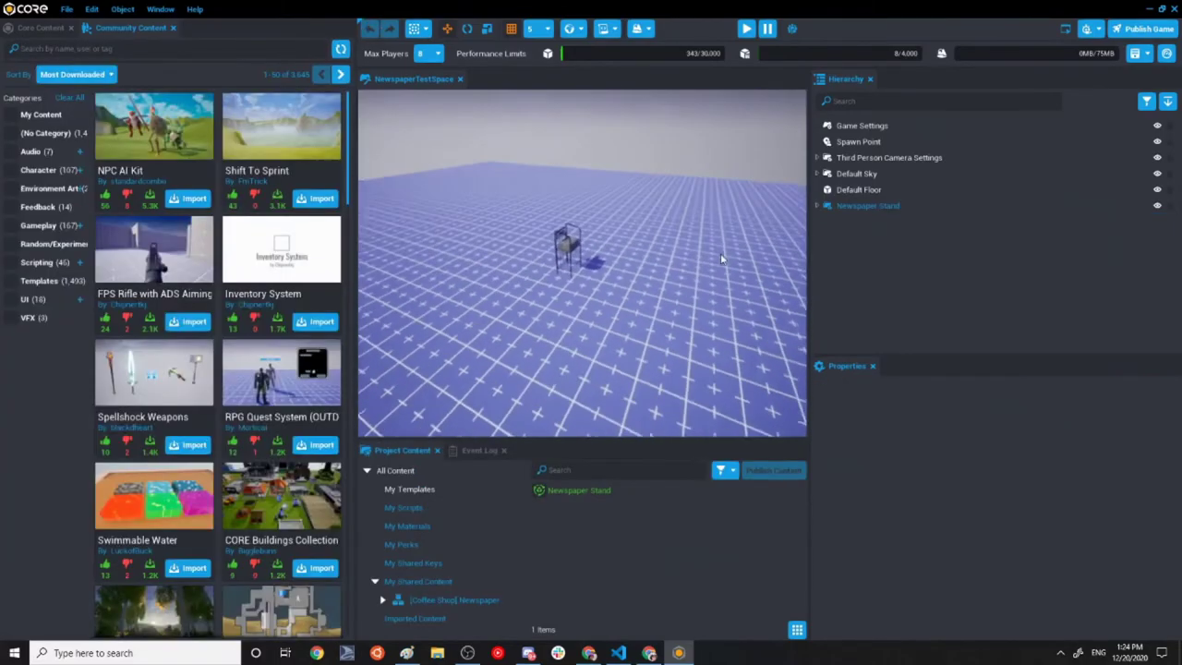
# Reset the placed Newspaper Stand to its template and view the stand's newspapers up close.
pyautogui.press('w')
pyautogui.moveTo(721, 260)
pyautogui.mouseDown(button='right')
pyautogui.moveTo(735, 268)
pyautogui.moveTo(722, 281)
pyautogui.mouseUp(button='right')
pyautogui.rightClick(874, 207)
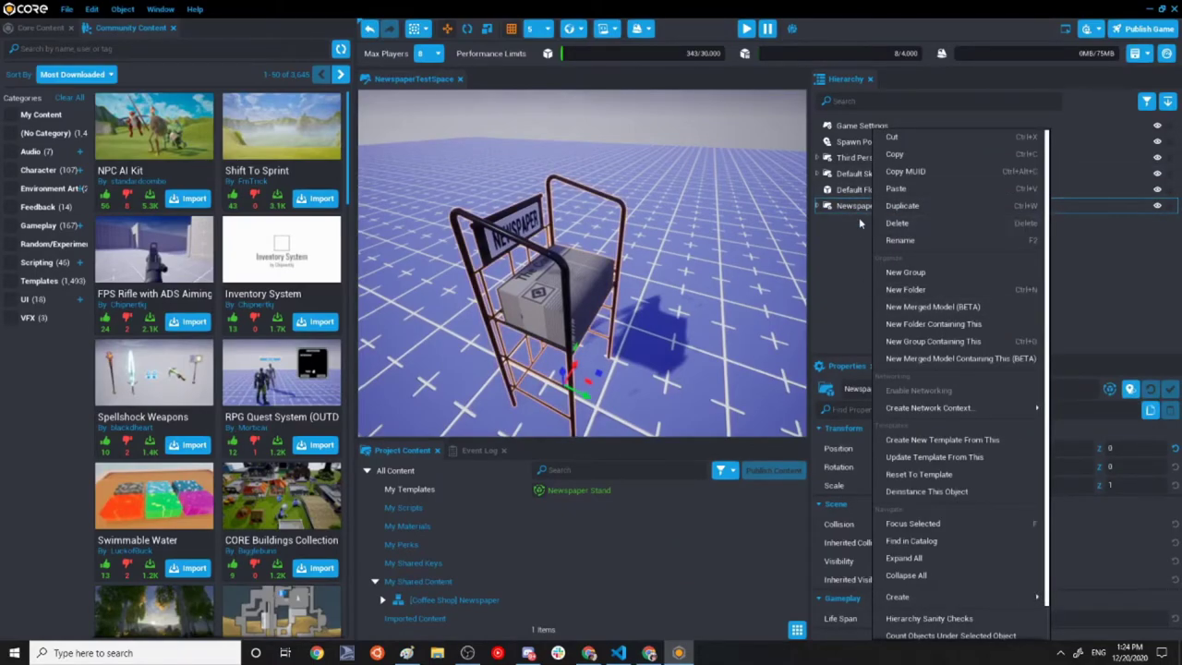
pyautogui.click(943, 475)
pyautogui.moveTo(598, 266); pyautogui.dragTo(478, 314, button='right')
pyautogui.press('d')
pyautogui.moveTo(634, 274); pyautogui.dragTo(539, 320, button='right')
pyautogui.press('w')
pyautogui.press('f')
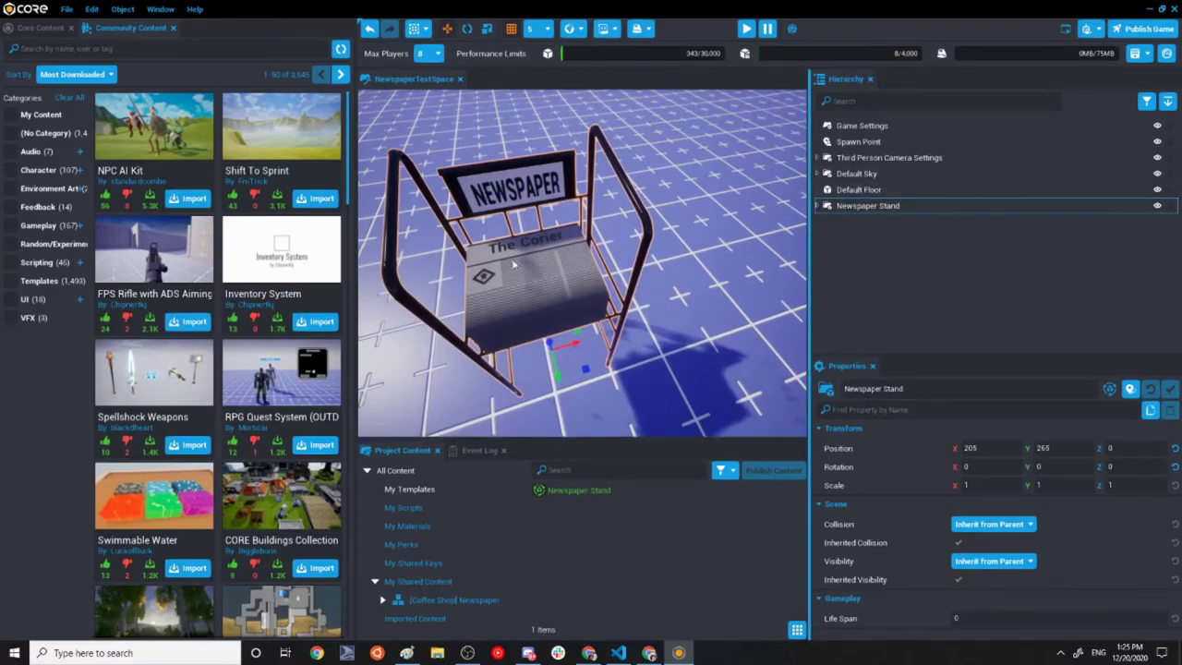
# Deinstance the Newspaper Stand template and delete the nested Newspaper Stand group from it.
pyautogui.rightClick(890, 207)
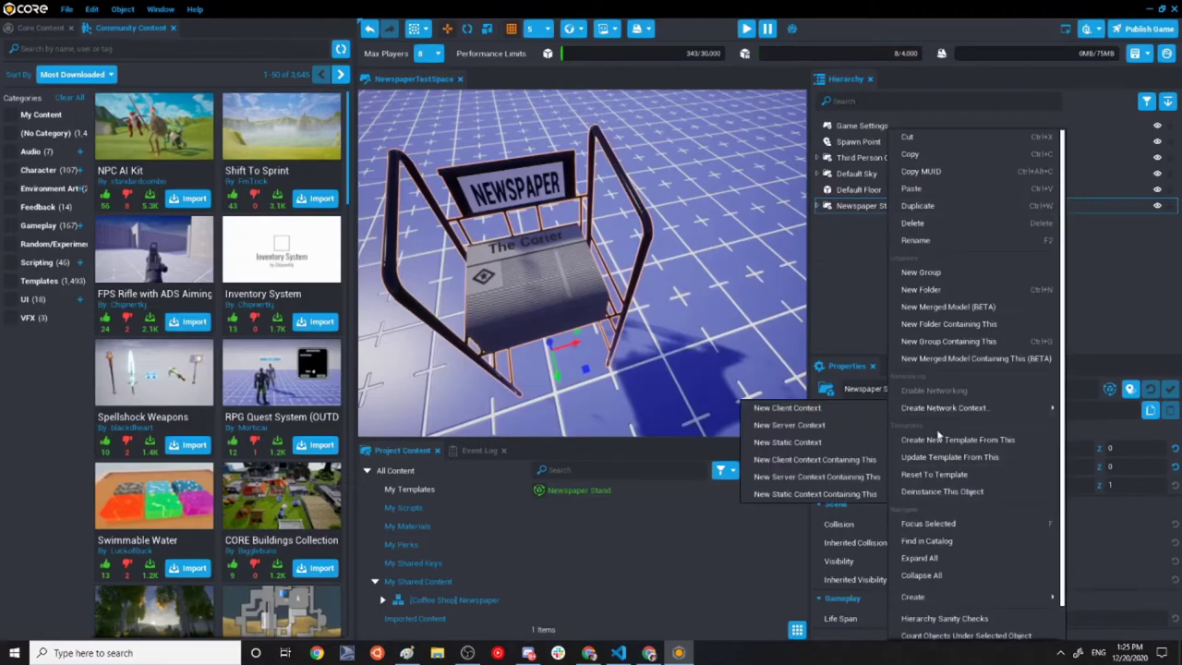
pyautogui.click(946, 492)
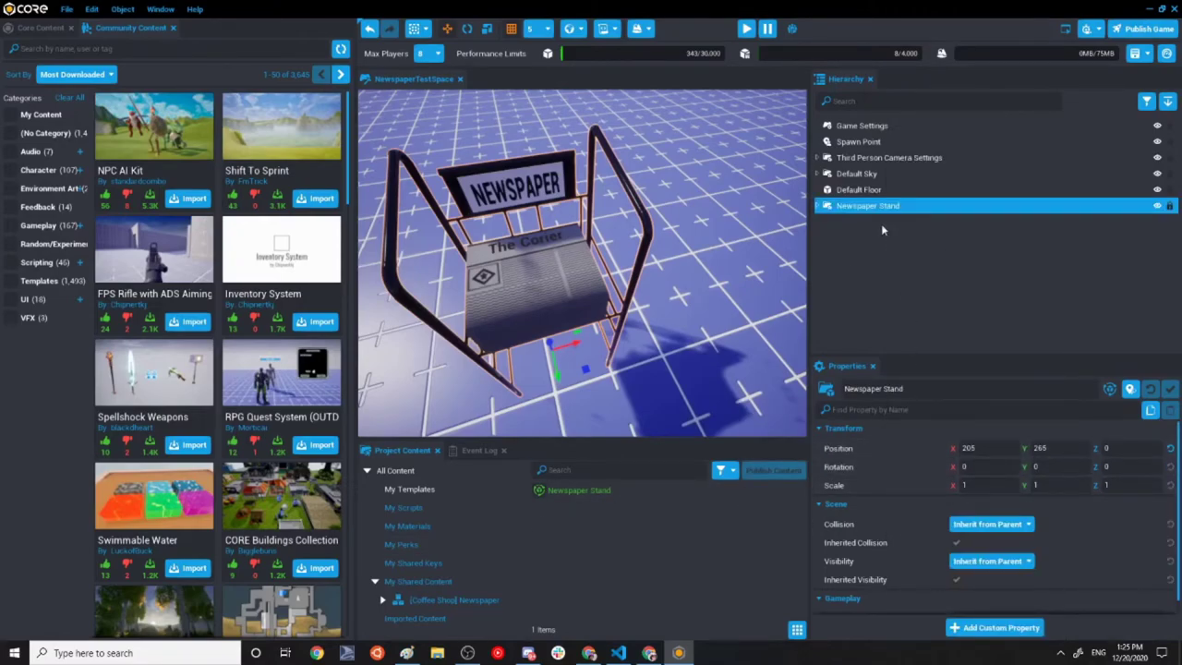
pyautogui.click(819, 206)
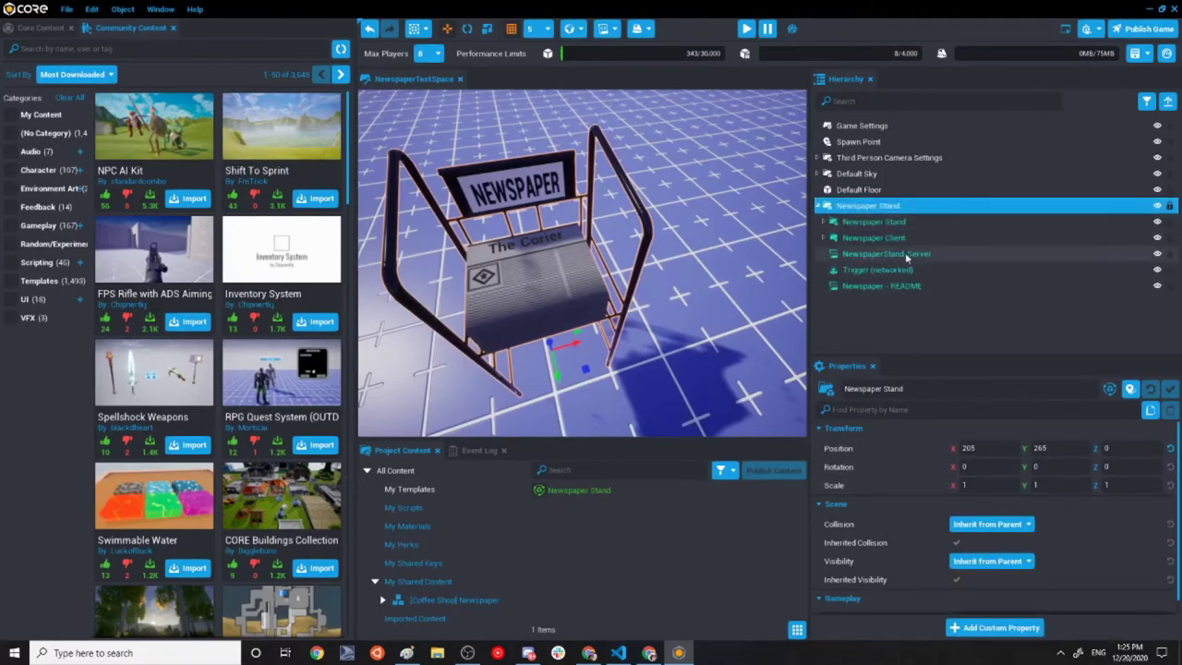
pyautogui.click(890, 223)
pyautogui.press('Delete')
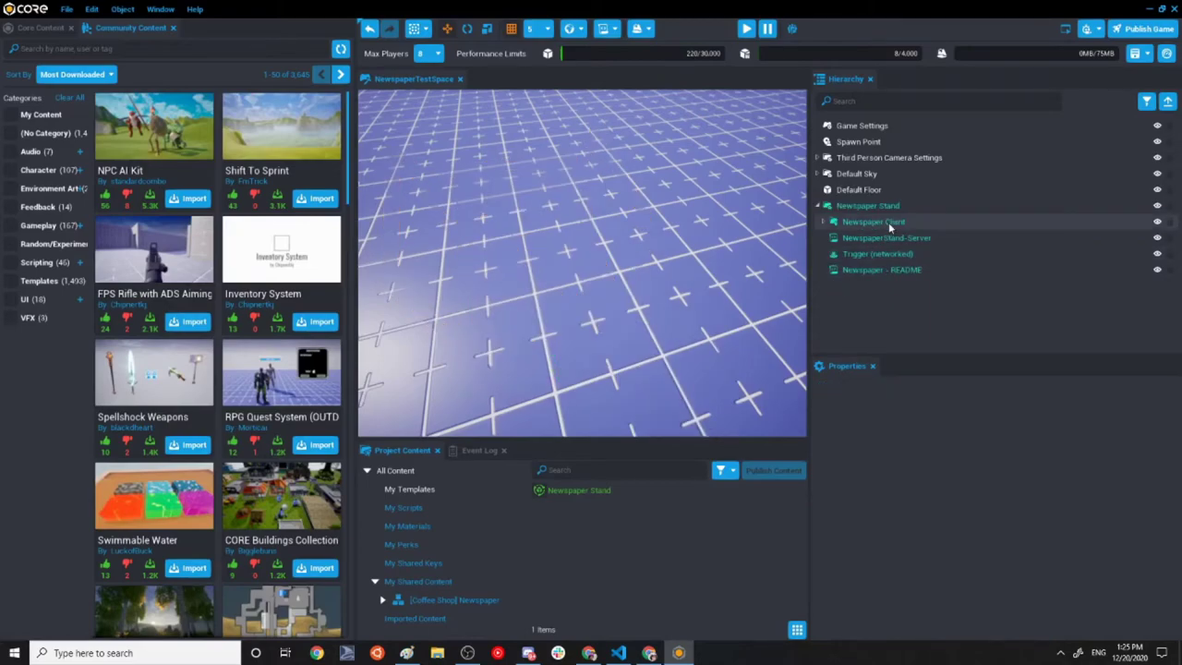
# Download the latest version of the shared [Coffee Shop] Newspaper and add it to Core Content.
pyautogui.moveTo(672, 159); pyautogui.dragTo(677, 150, button='right')
pyautogui.moveTo(484, 321); pyautogui.dragTo(554, 295, button='right')
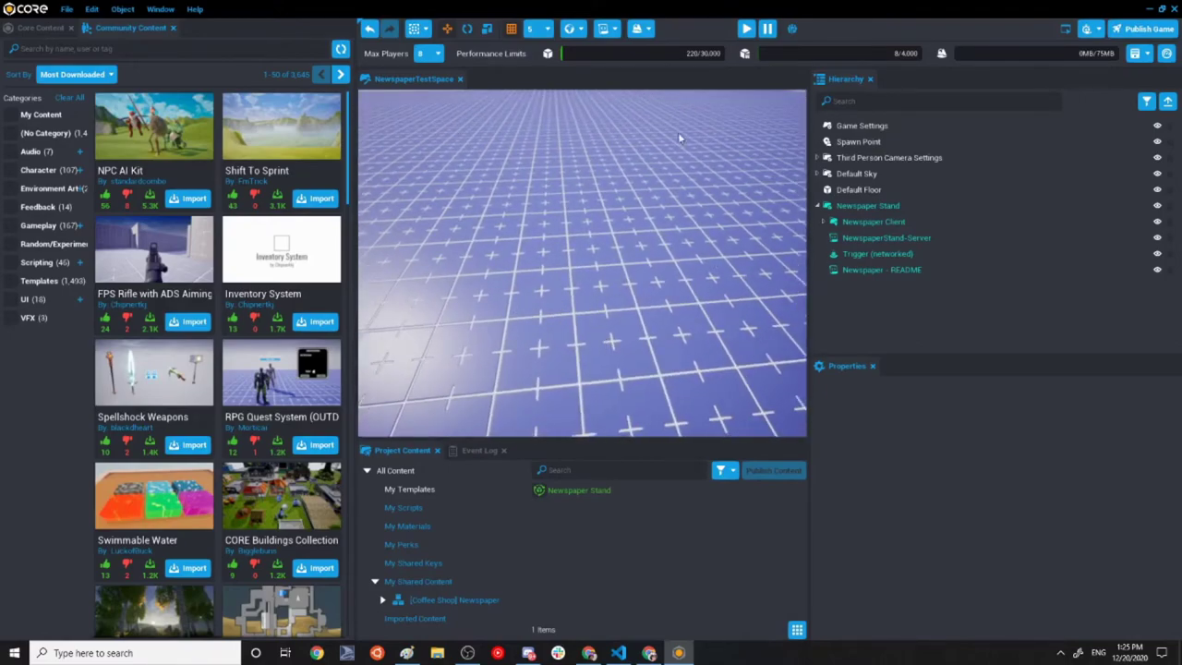
pyautogui.moveTo(686, 147); pyautogui.dragTo(678, 128, button='right')
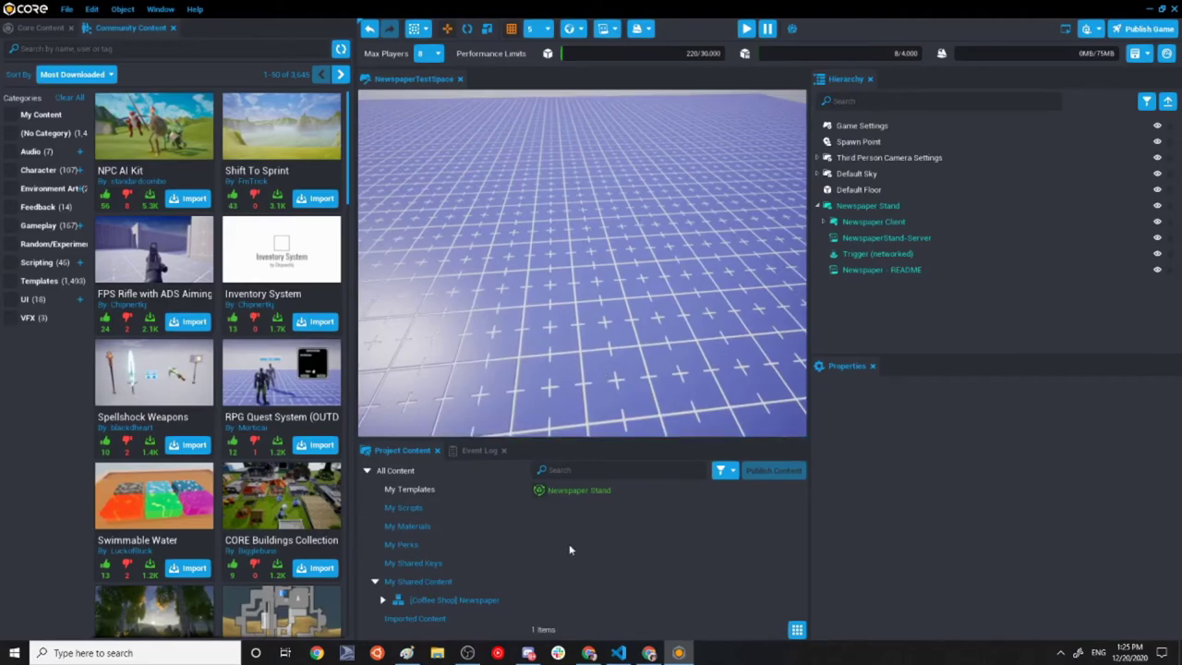
pyautogui.click(554, 490)
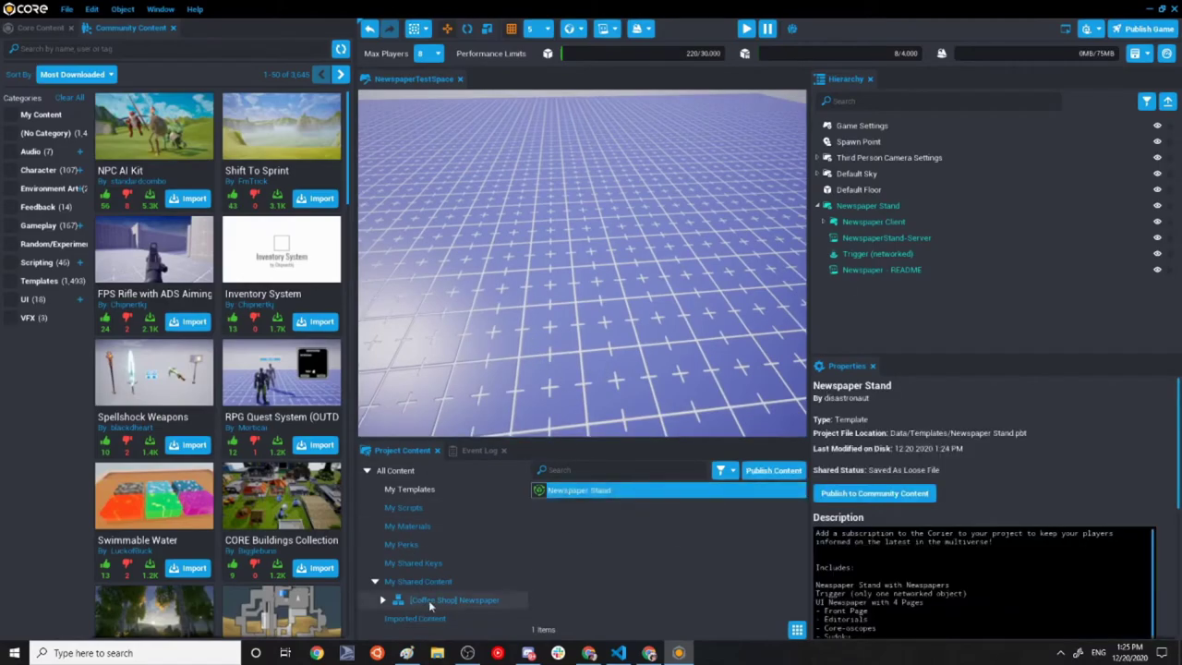
pyautogui.rightClick(435, 598)
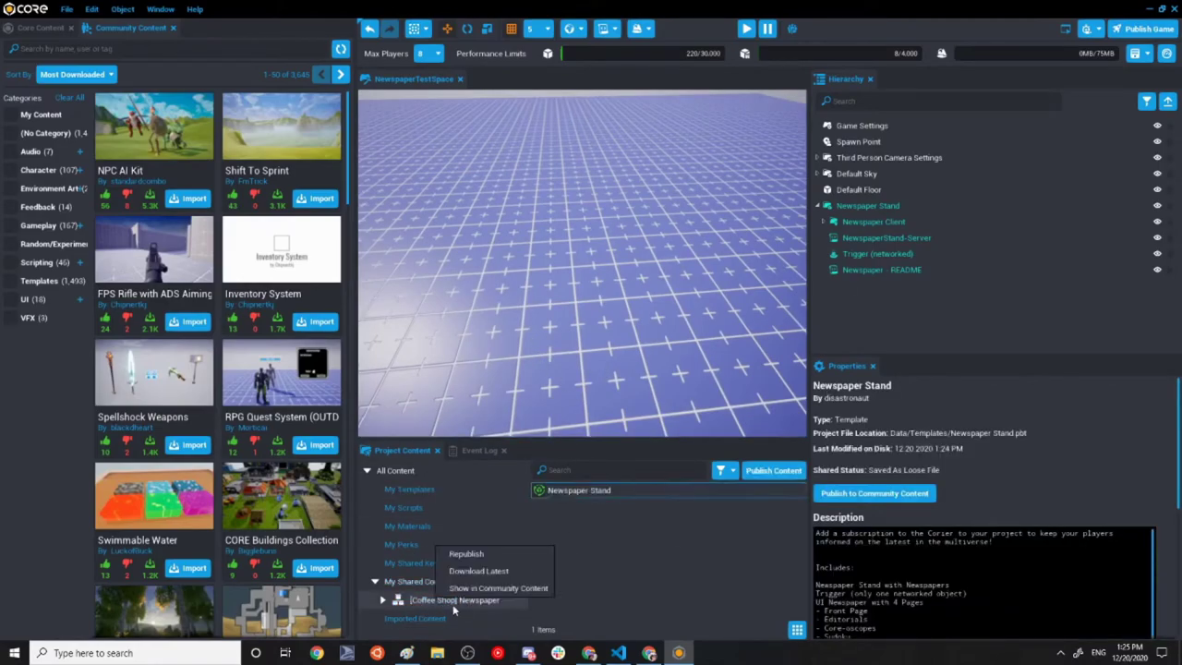
pyautogui.click(498, 571)
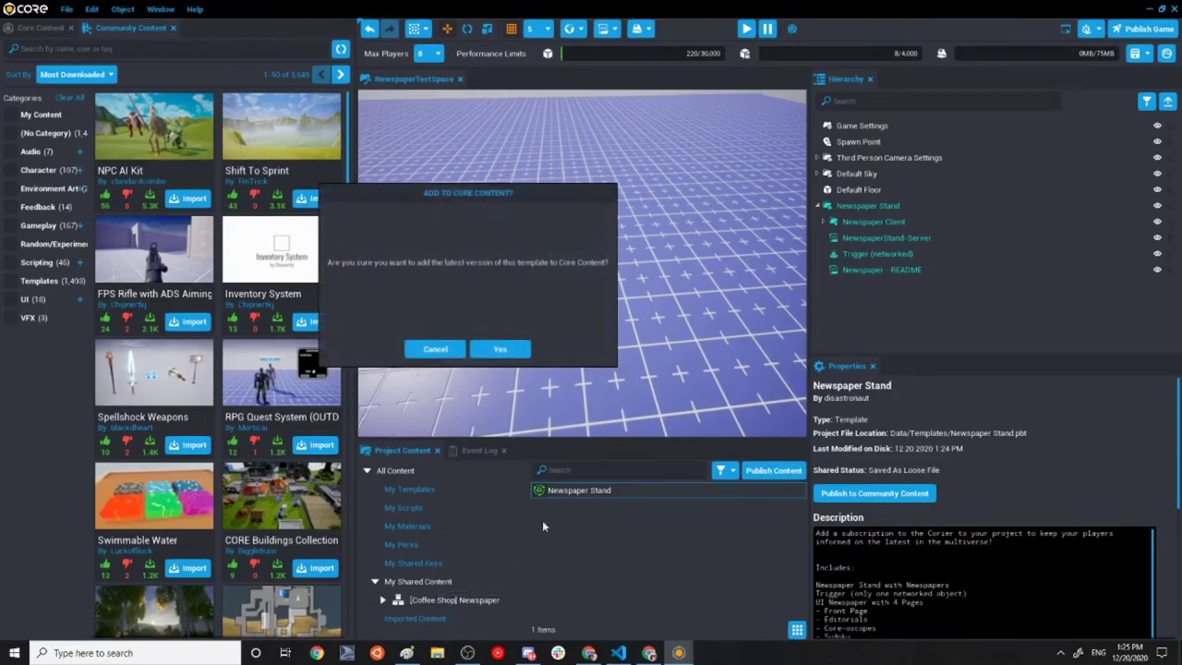
pyautogui.click(503, 348)
pyautogui.click(502, 344)
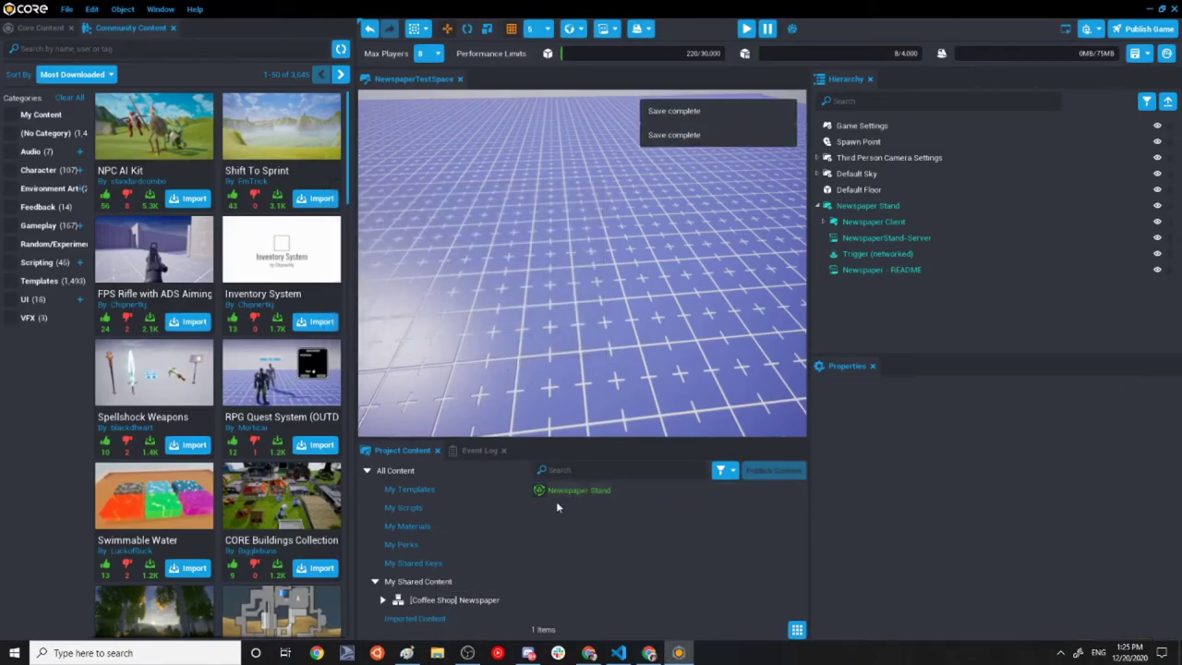
# Add a fresh Newspaper Stand template instance to the scene and expand it and its Newspaper Client group.
pyautogui.moveTo(582, 490); pyautogui.dragTo(868, 309)
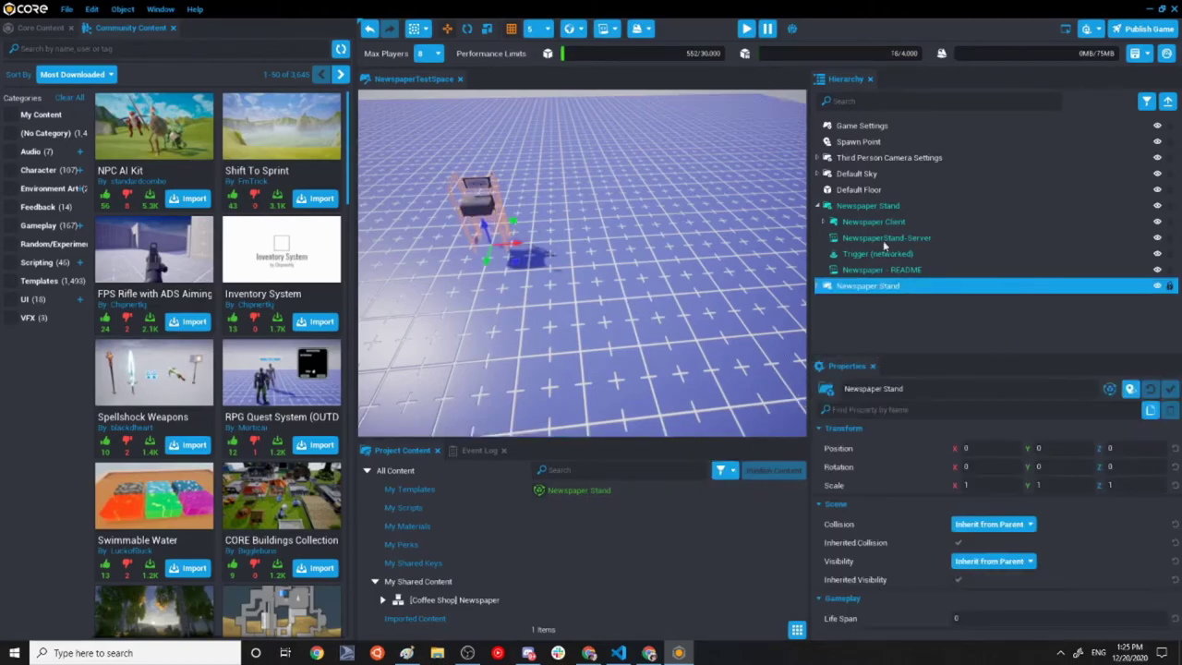
pyautogui.click(817, 287)
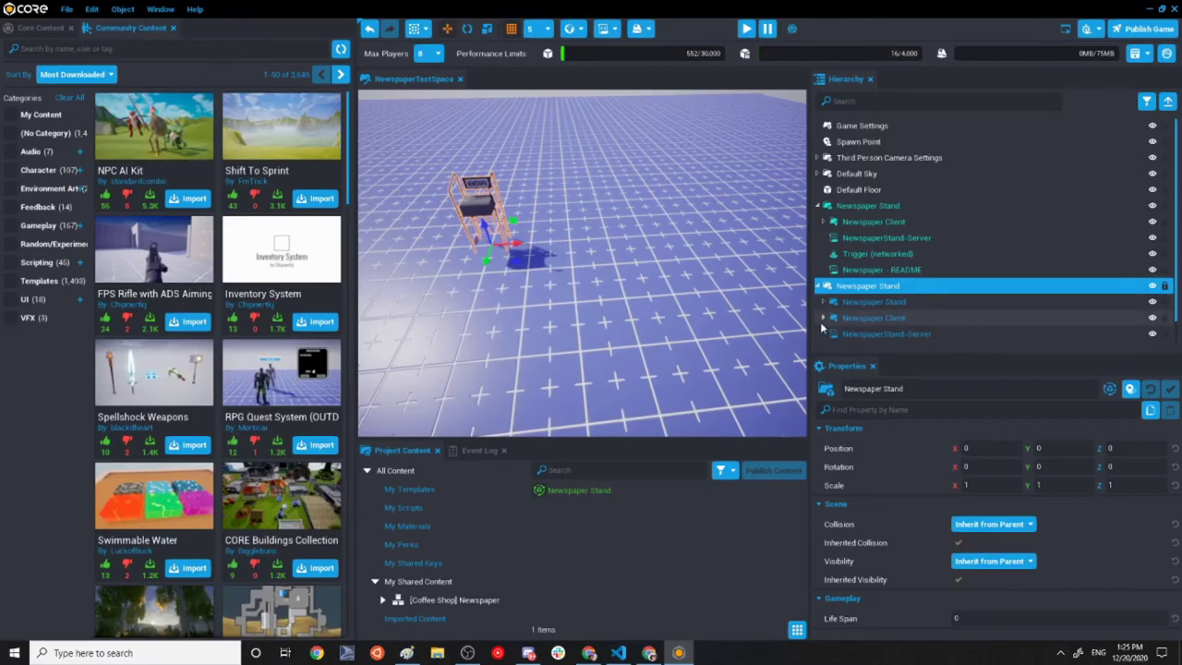
pyautogui.click(824, 318)
# Move the new stand's Newspaper UI into the original stand's Newspaper Client, deinstancing the templates to allow the reparenting.
pyautogui.click(861, 274)
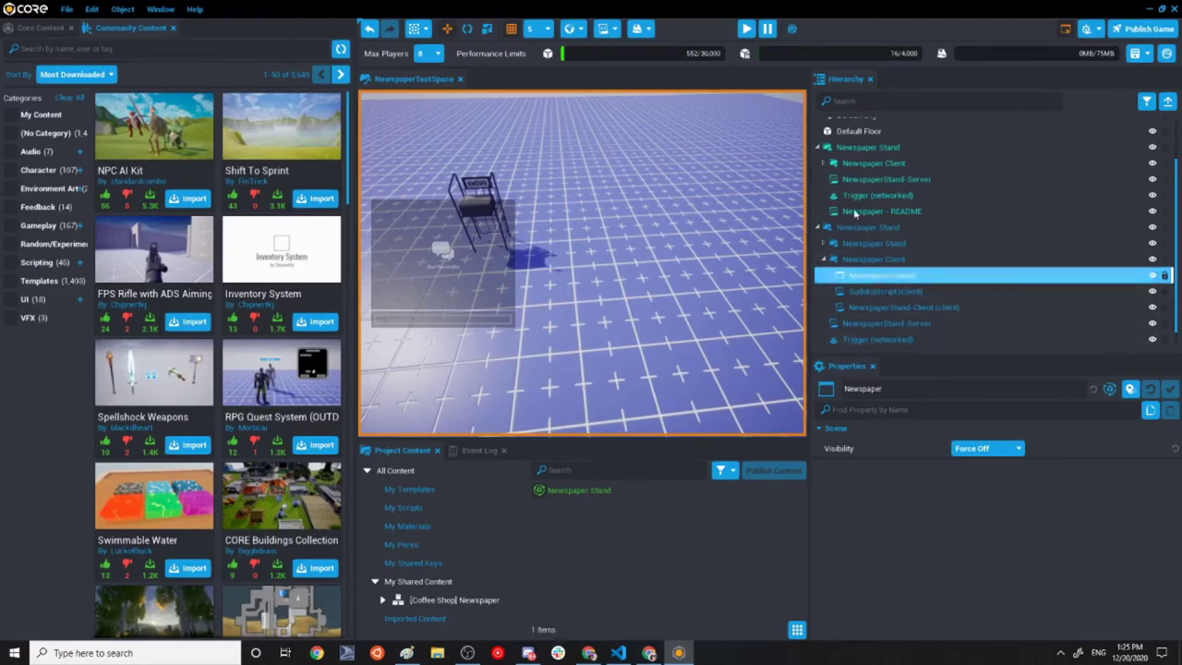
pyautogui.click(823, 162)
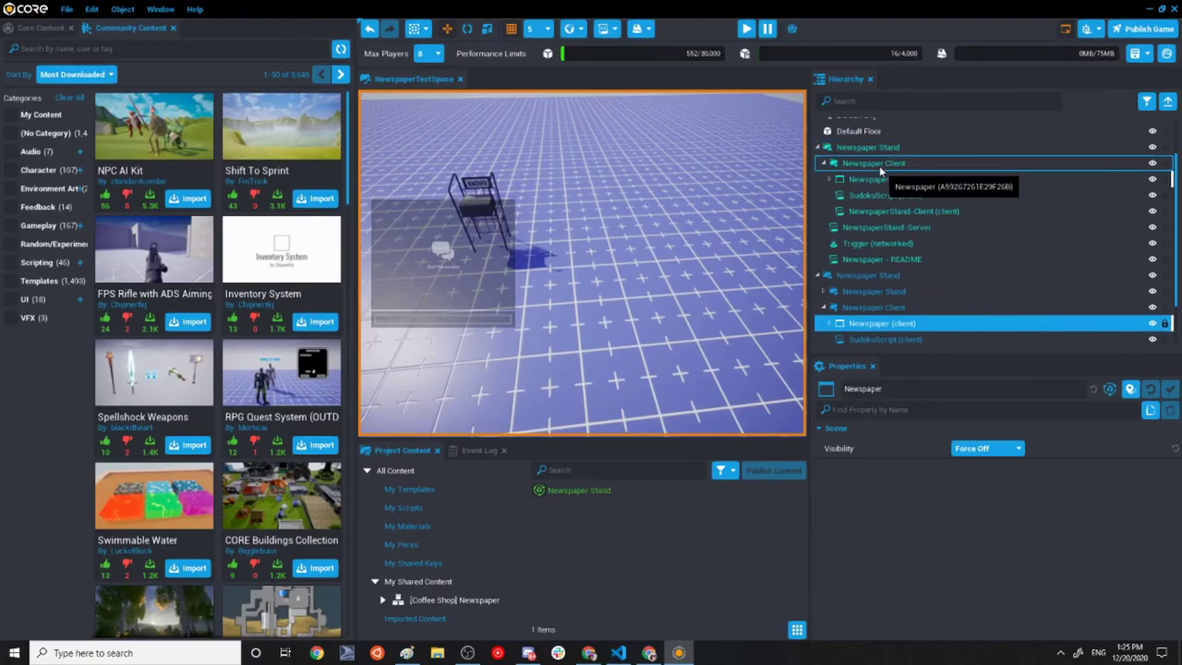
pyautogui.moveTo(882, 184); pyautogui.dragTo(882, 184)
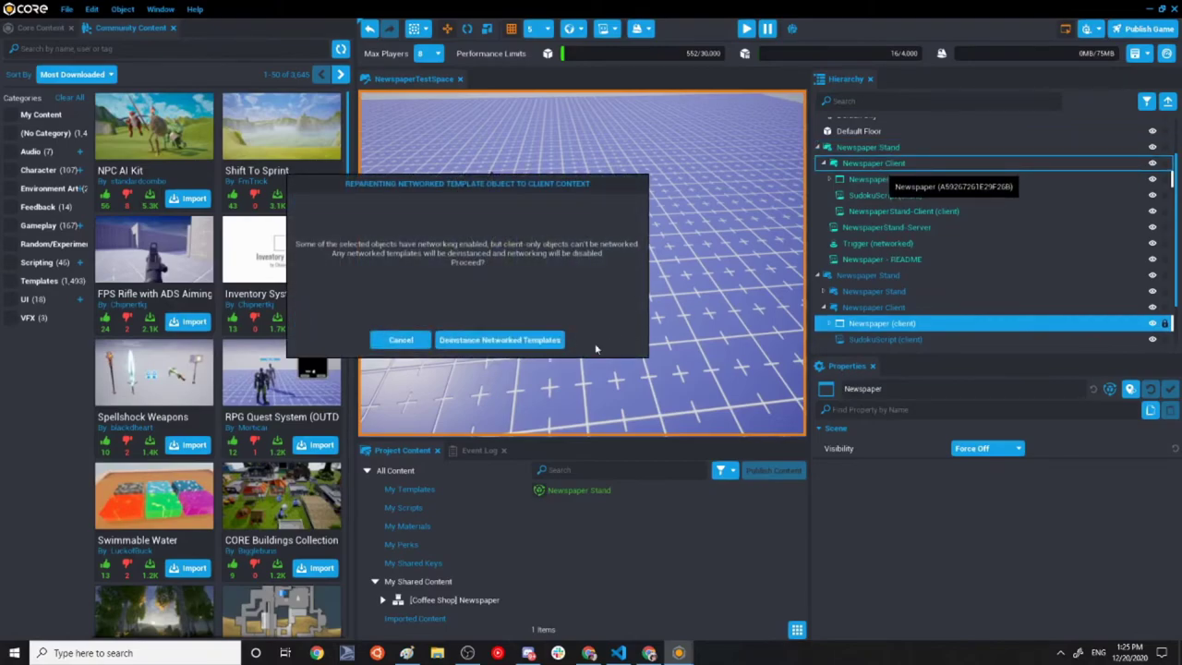
pyautogui.click(547, 341)
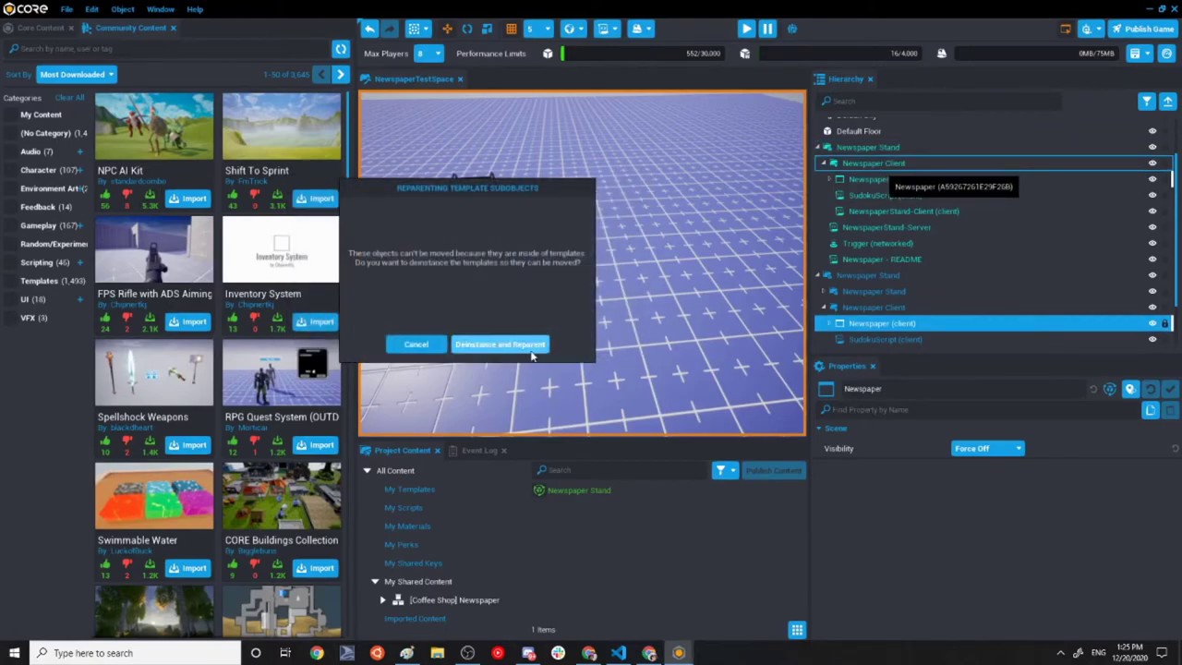
pyautogui.click(520, 347)
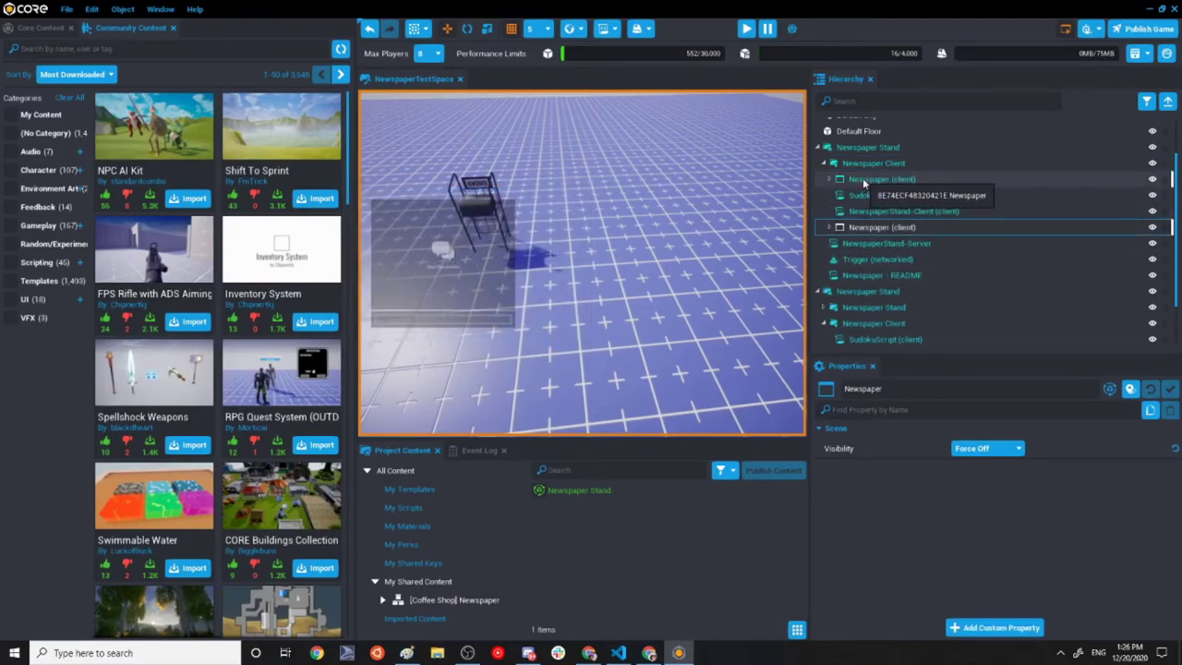
# Delete the outdated Newspaper UI from the original Newspaper Client and remove the leftover second Newspaper Stand.
pyautogui.click(871, 291)
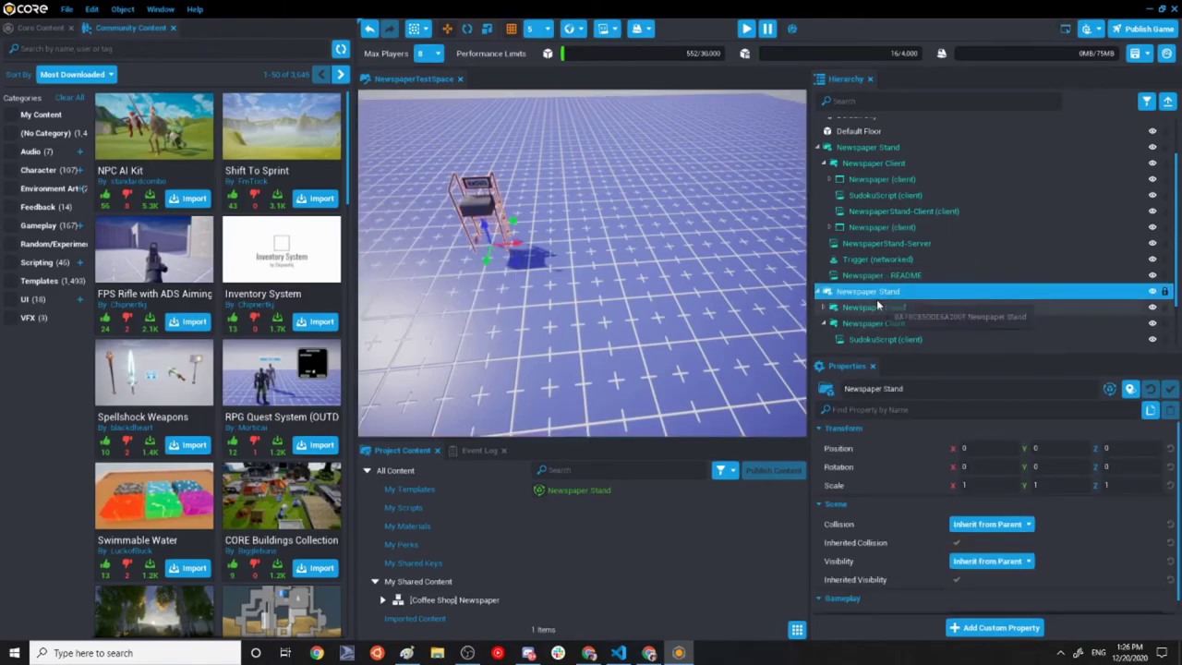
pyautogui.click(869, 179)
pyautogui.press('Delete')
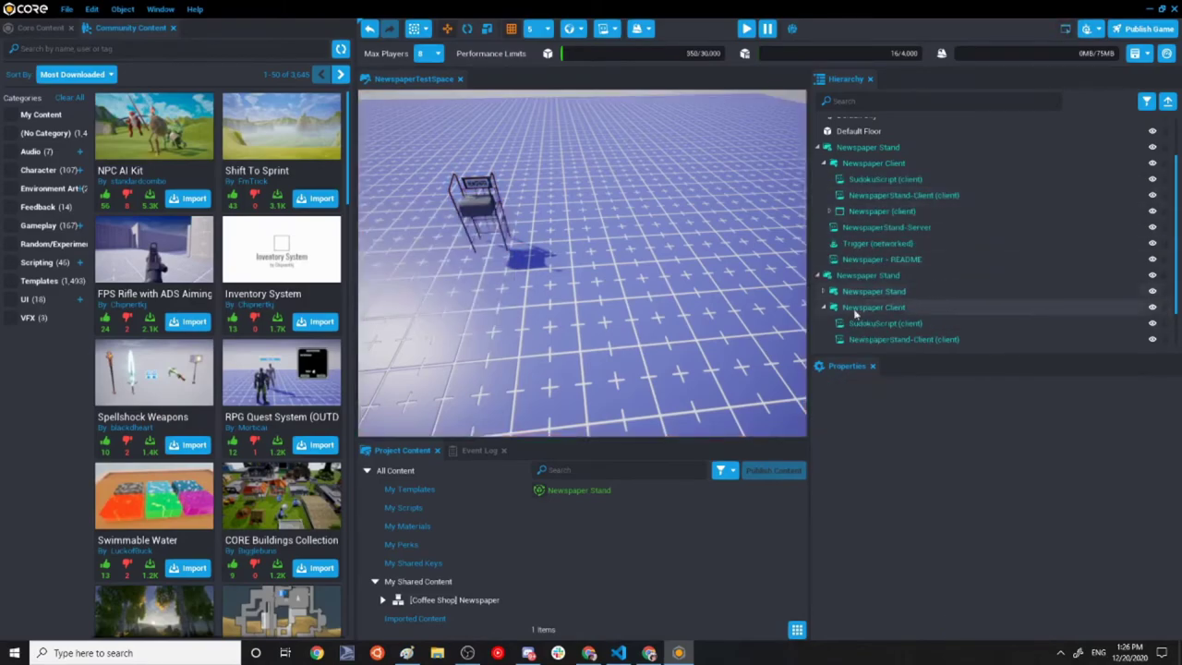
pyautogui.click(872, 275)
pyautogui.press('Delete')
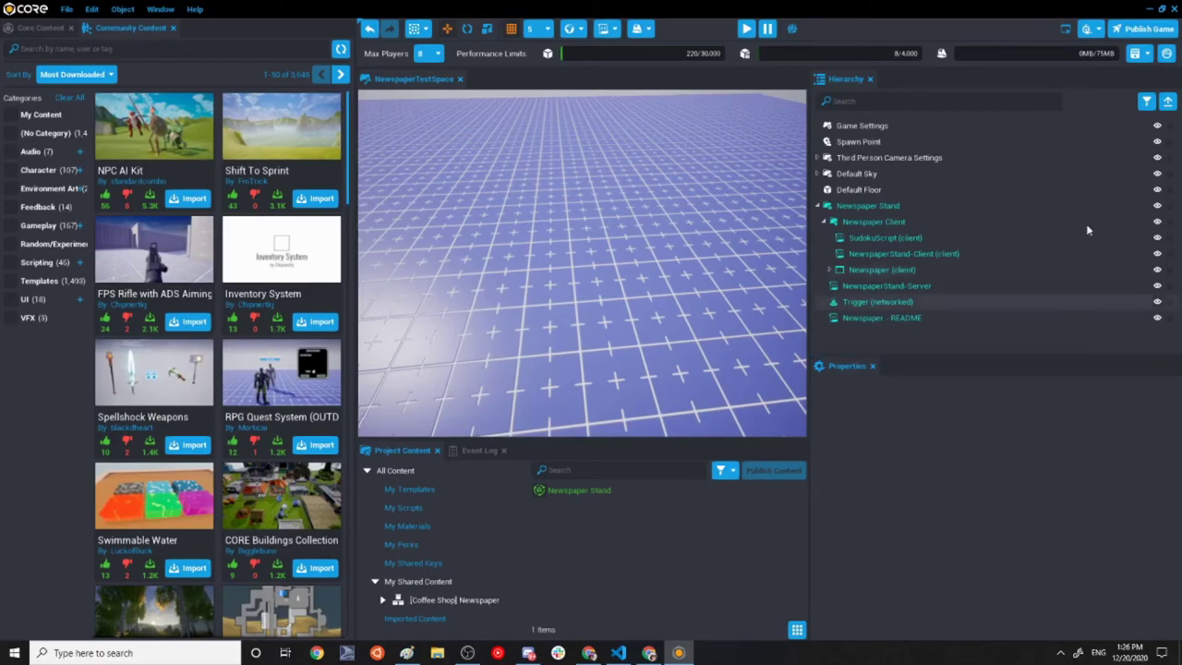
# Walk the character into the coffee shop in the running game and pick up a newspaper from the stand.
pyautogui.scroll(-3, 699, 268)
pyautogui.moveTo(699, 267); pyautogui.dragTo(745, 180, button='right')
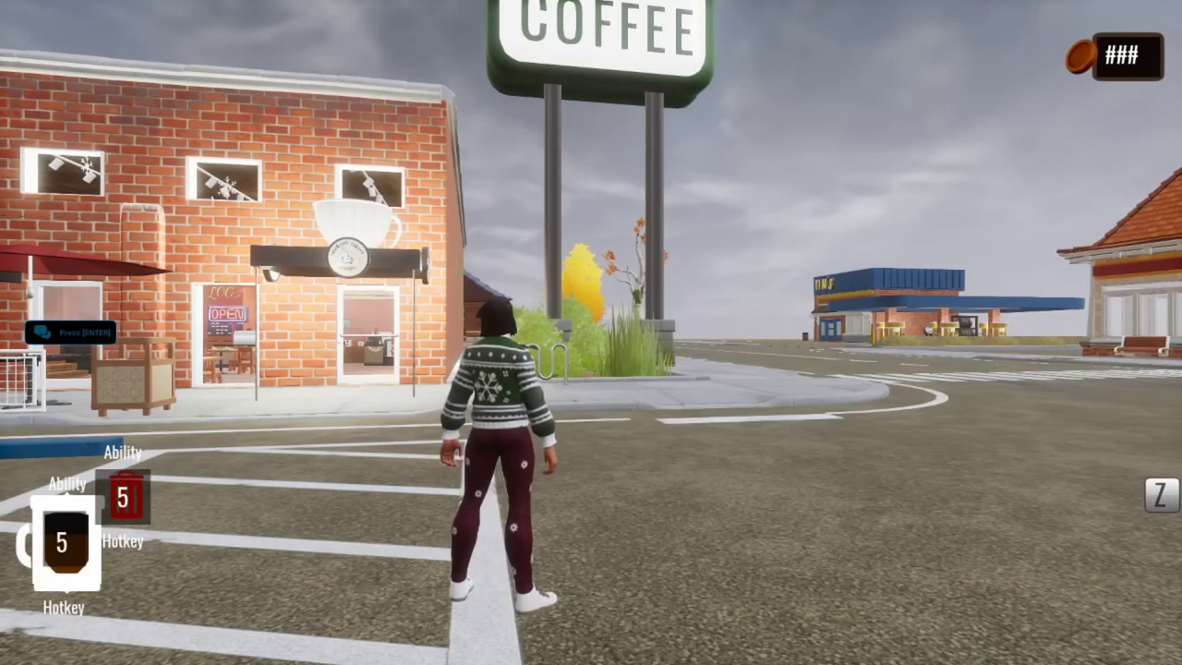
pyautogui.press('w')
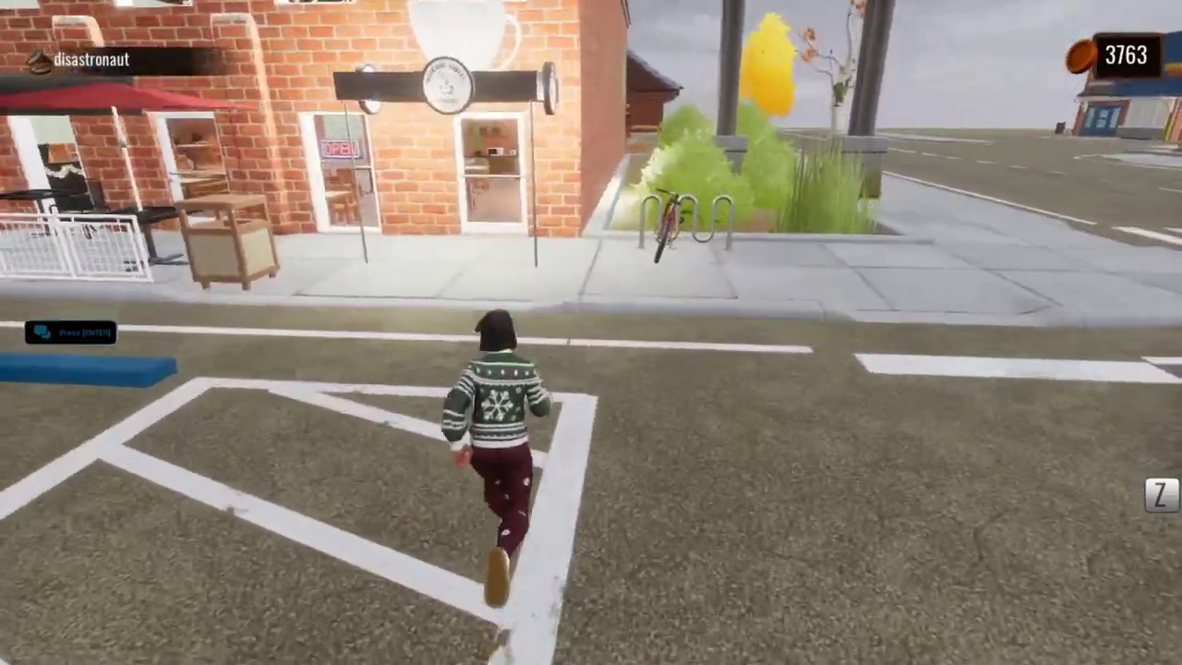
pyautogui.press('w')
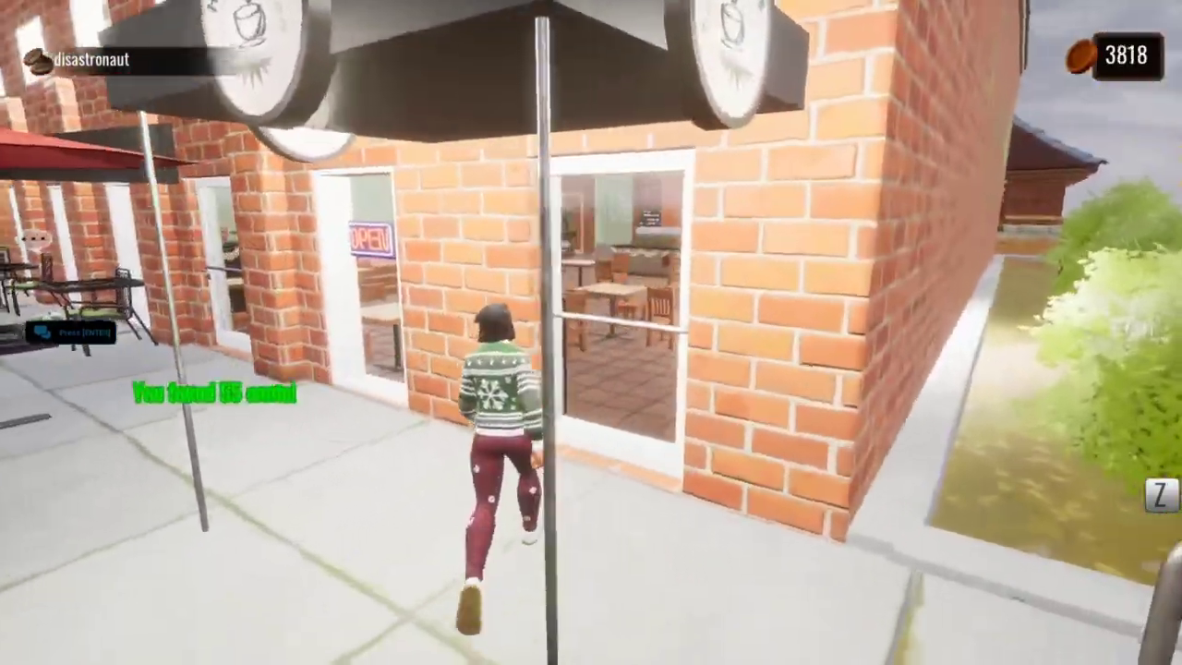
pyautogui.press('w')
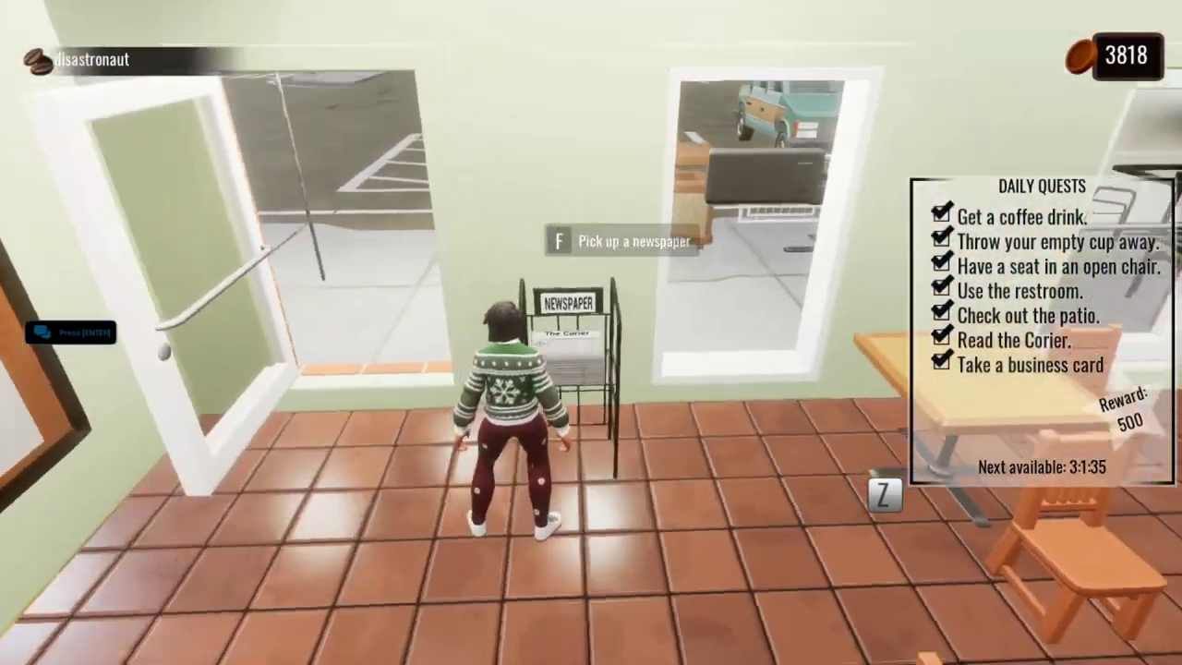
pyautogui.press('f')
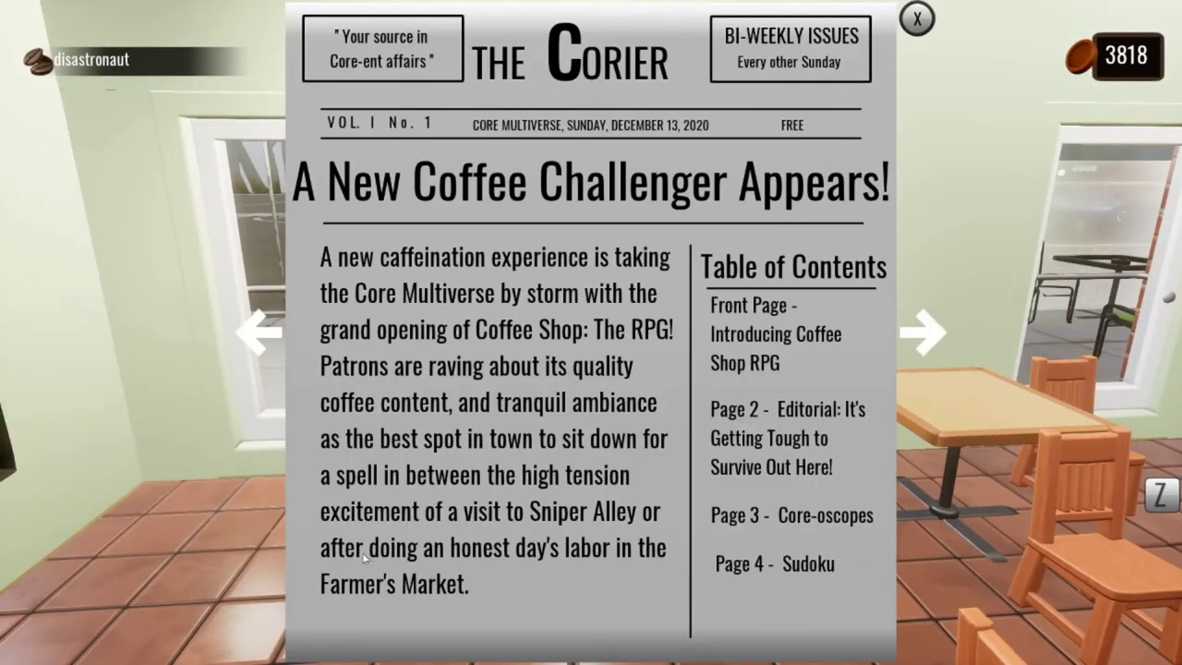
# Page through the Corier to the Sudoku page and back to the front page, and show the daily quests list.
pyautogui.scroll(-3, 335, 545)
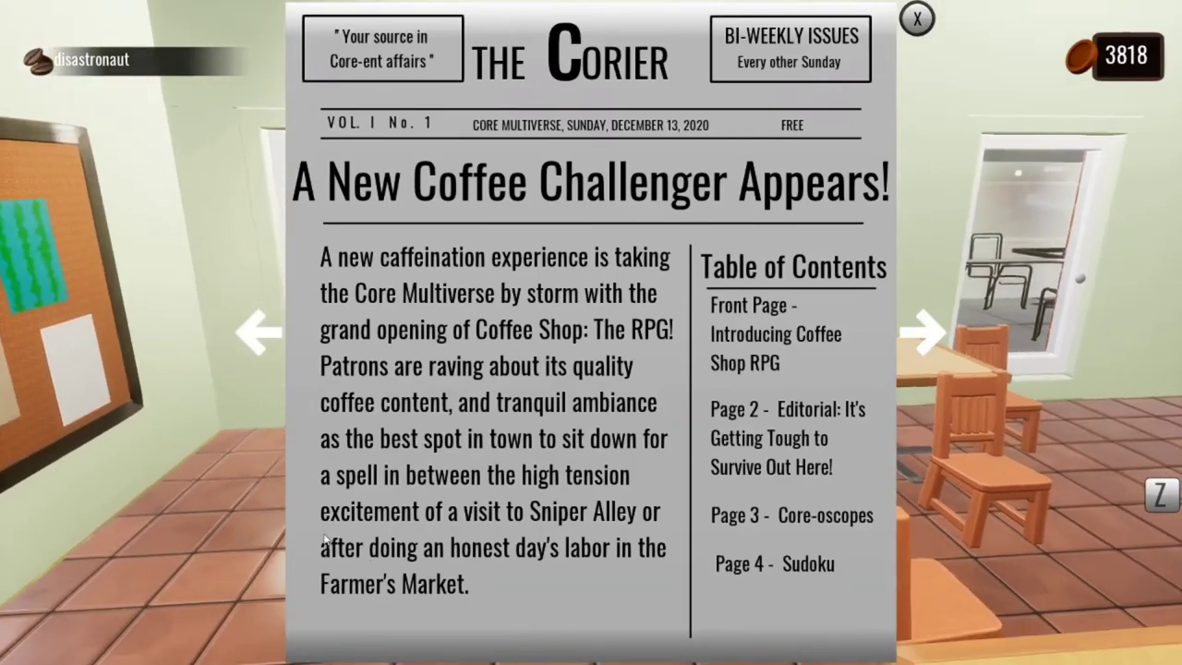
pyautogui.scroll(3, 338, 535)
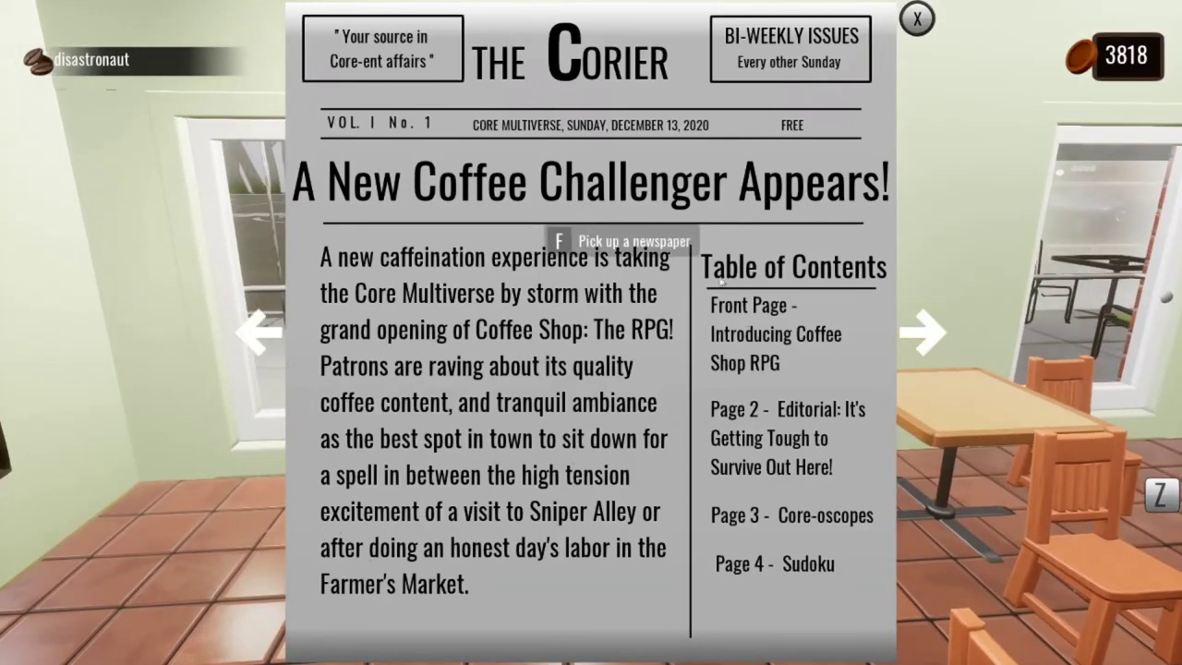
pyautogui.click(920, 334)
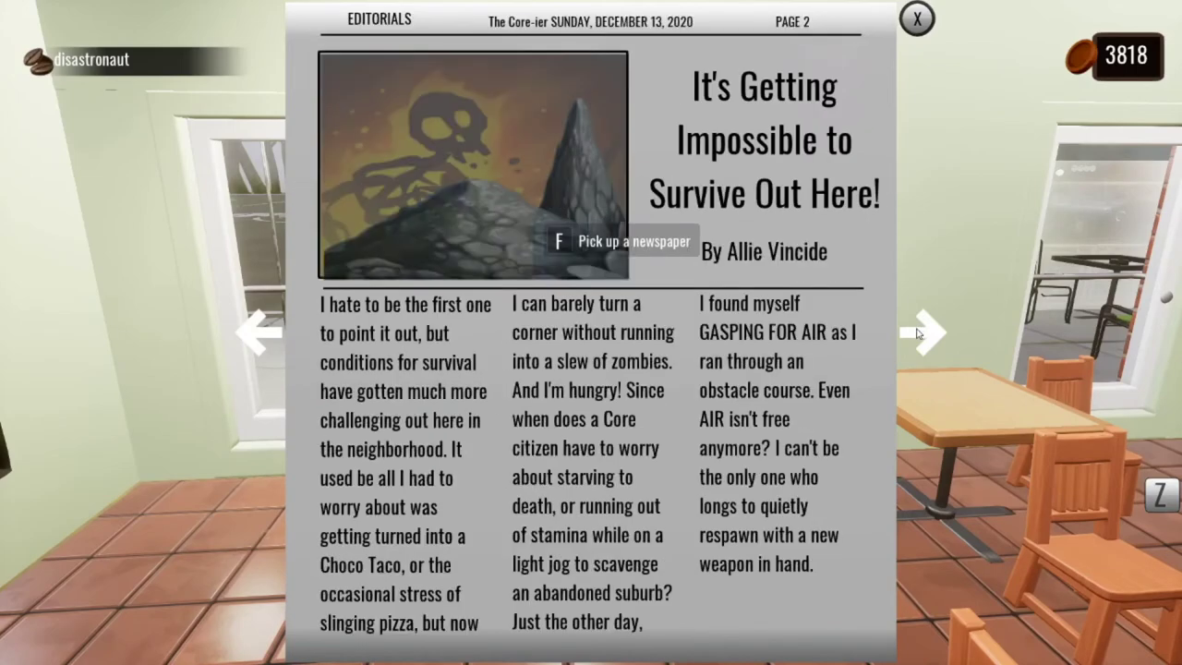
pyautogui.click(910, 334)
pyautogui.click(907, 335)
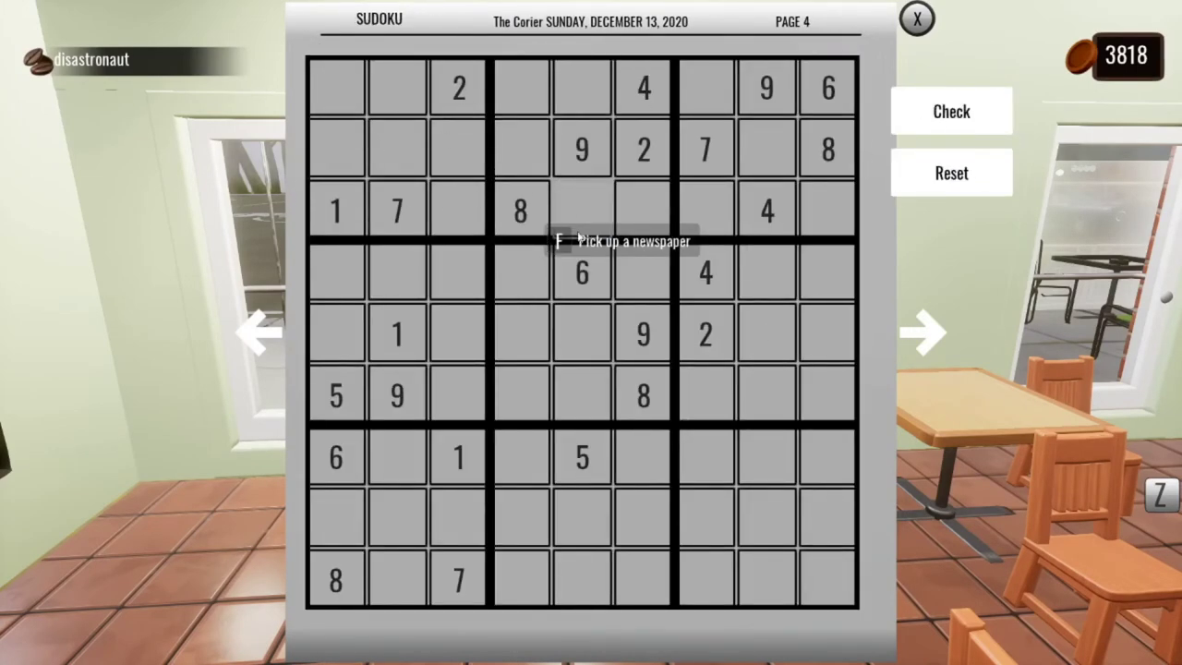
pyautogui.click(257, 344)
pyautogui.click(257, 343)
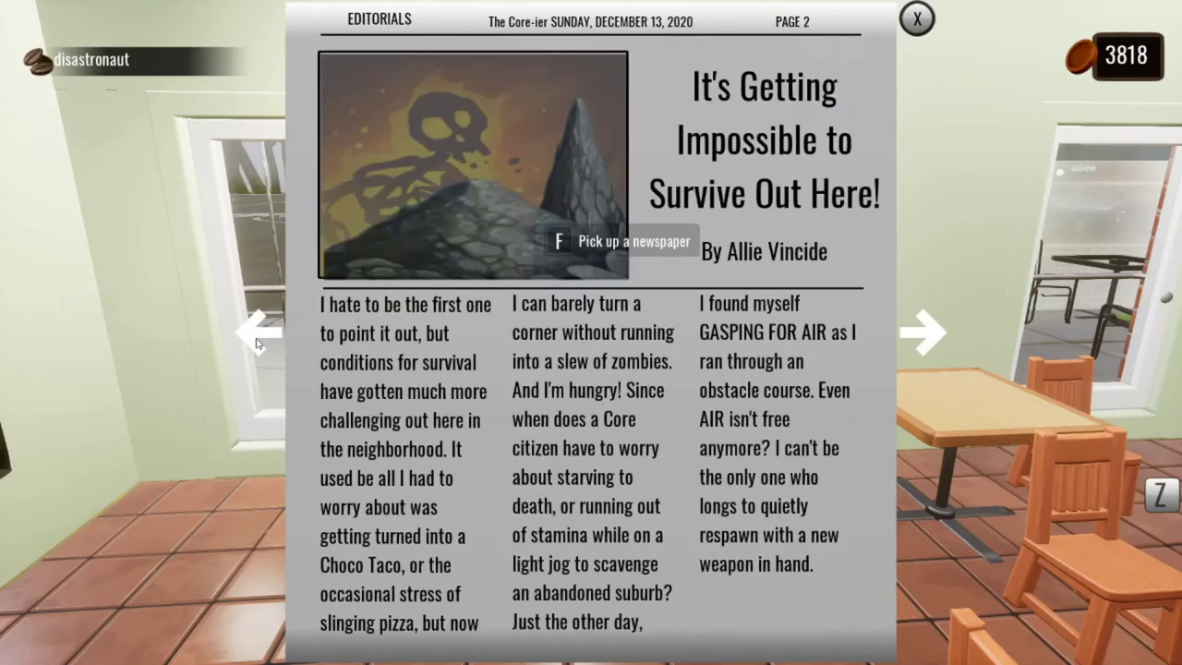
pyautogui.click(257, 344)
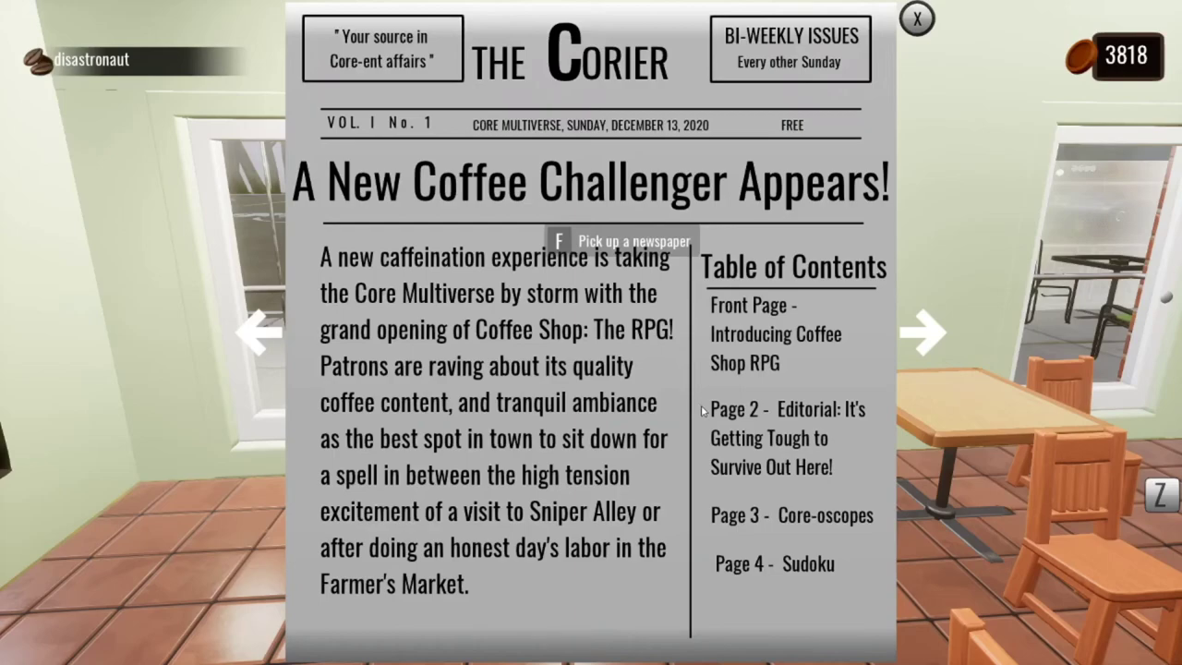
pyautogui.press('z')
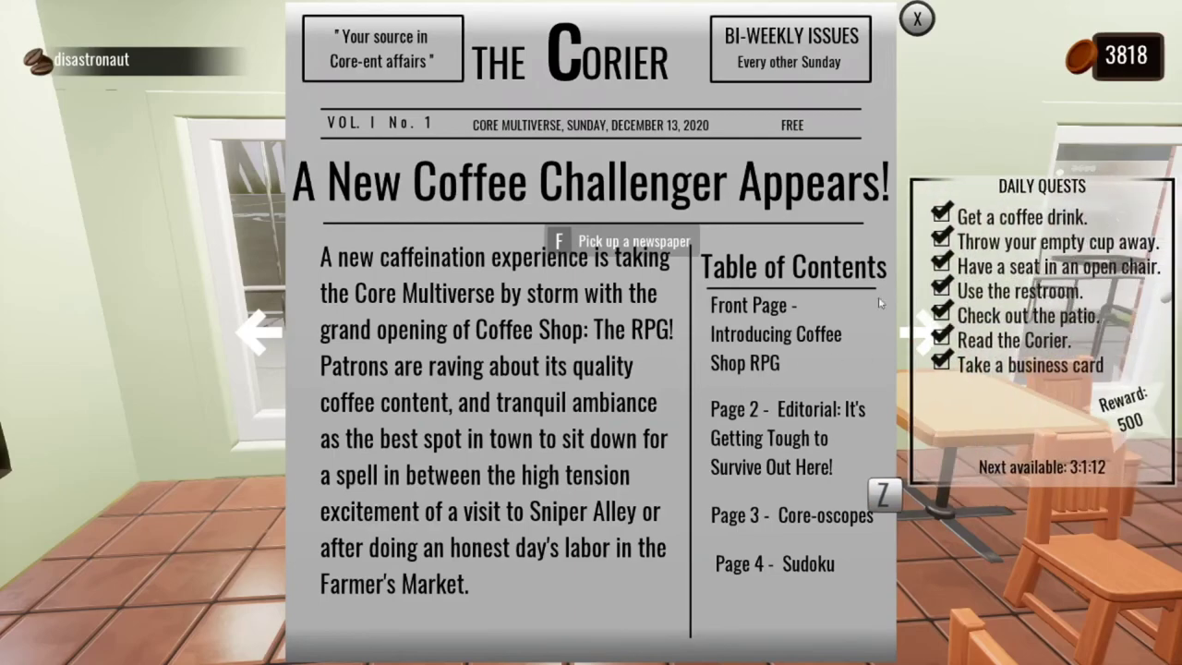